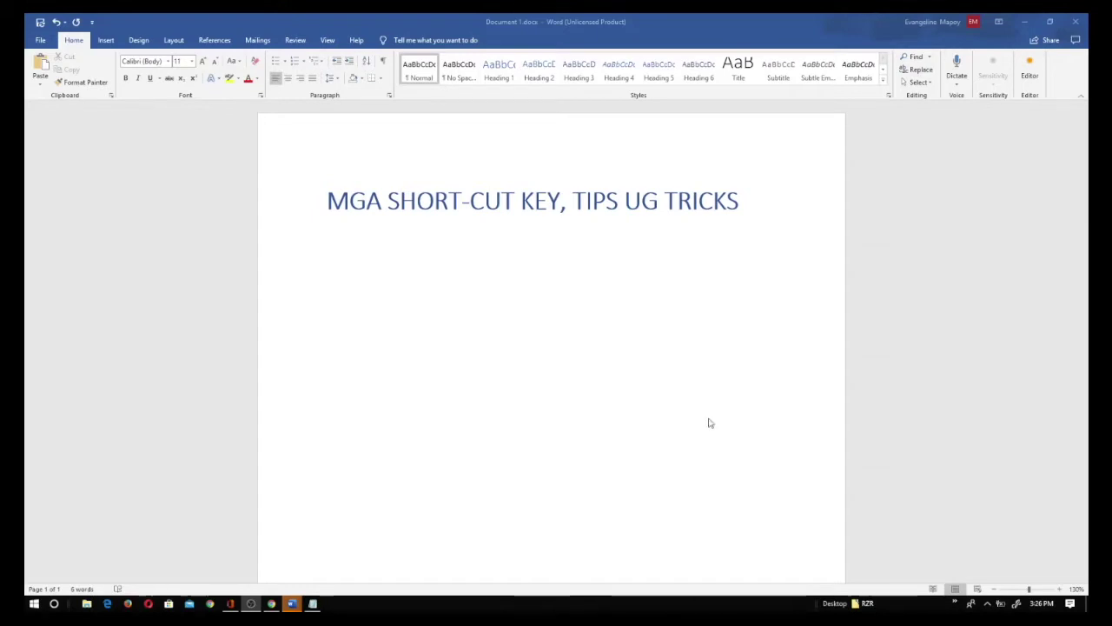
left_click(45, 45)
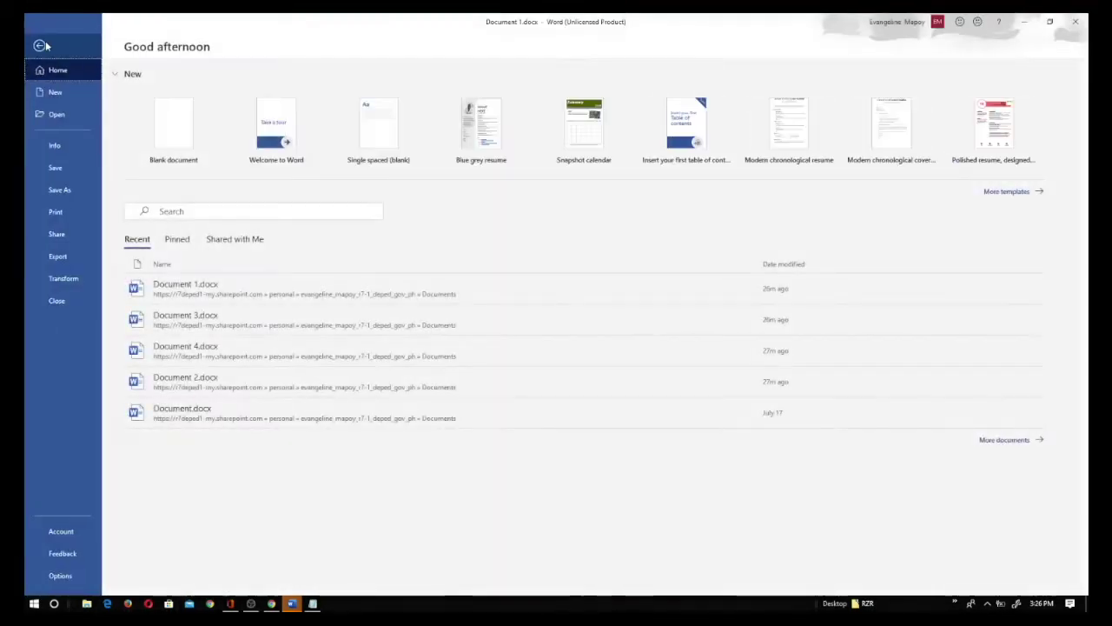
left_click(171, 133)
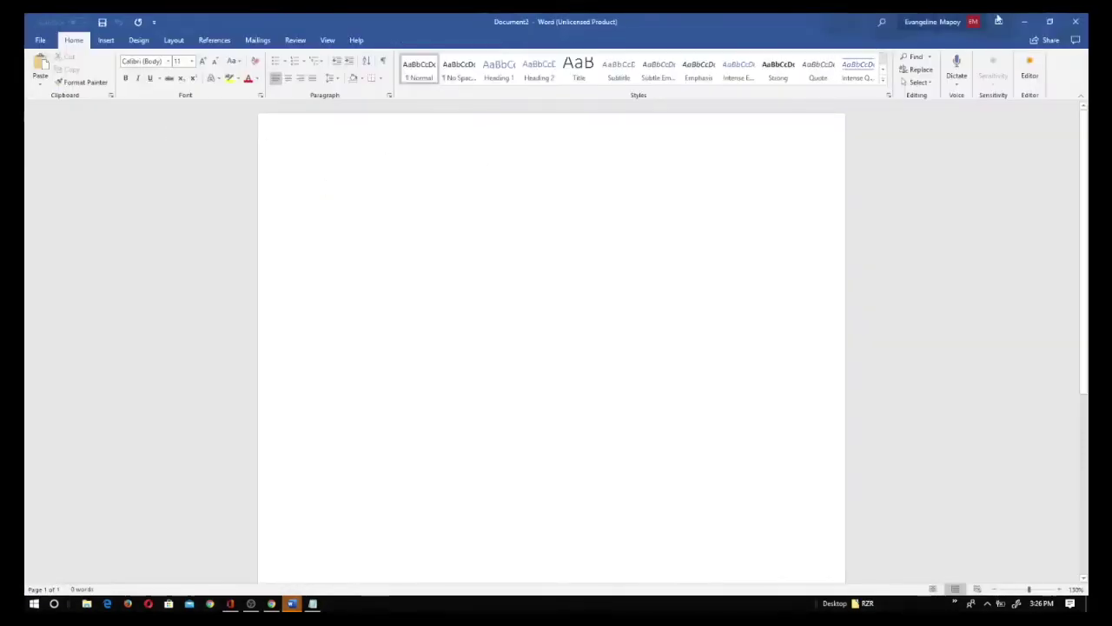
left_click(1050, 22)
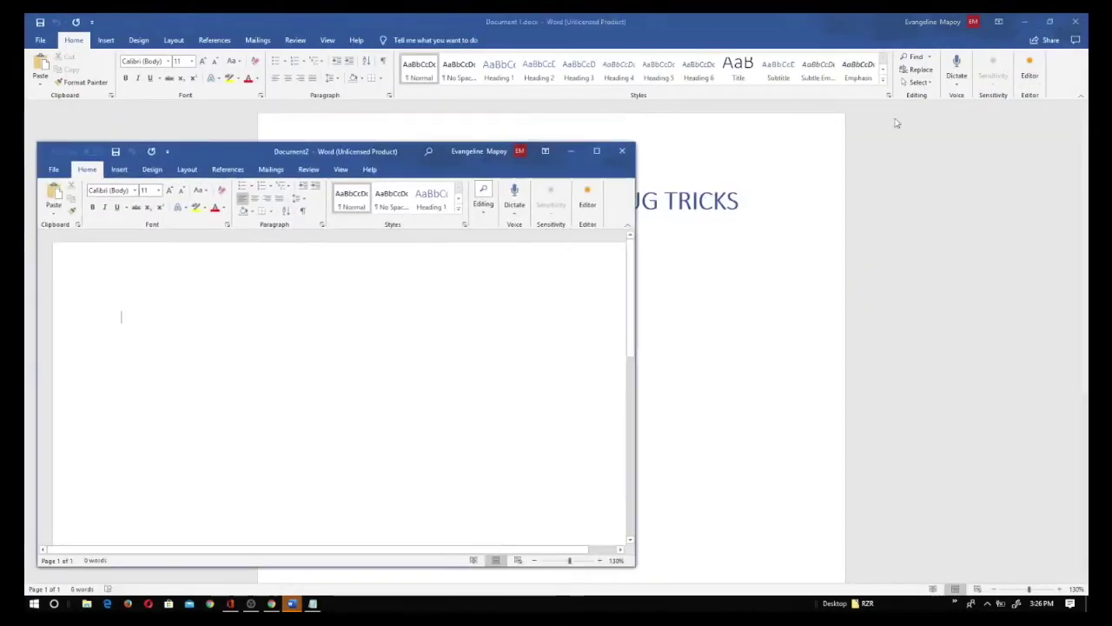
left_click(622, 153)
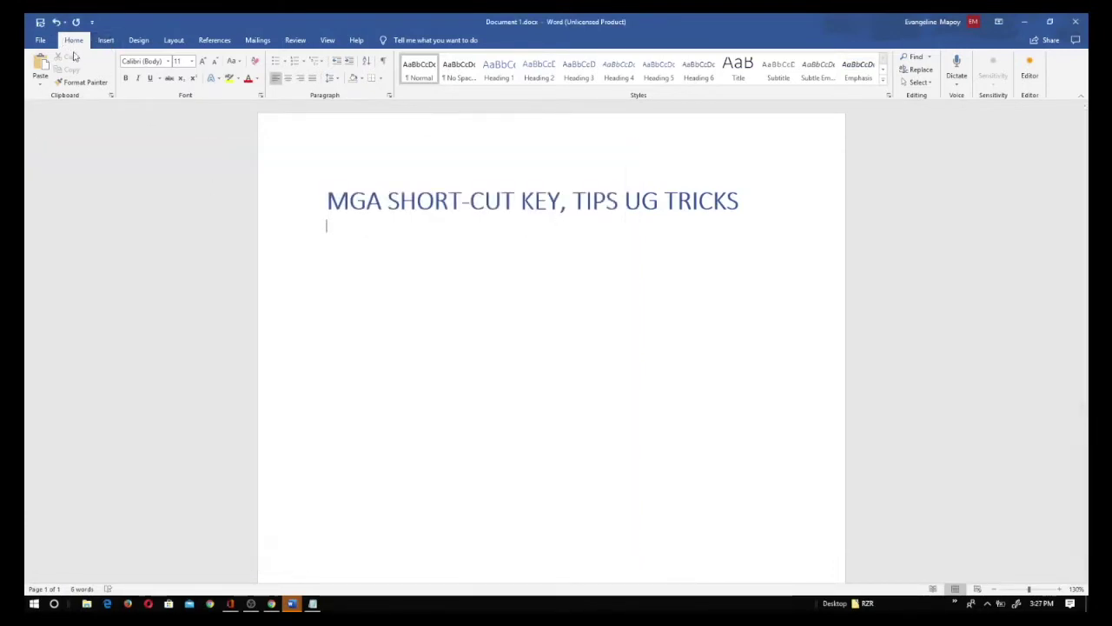
left_click(105, 40)
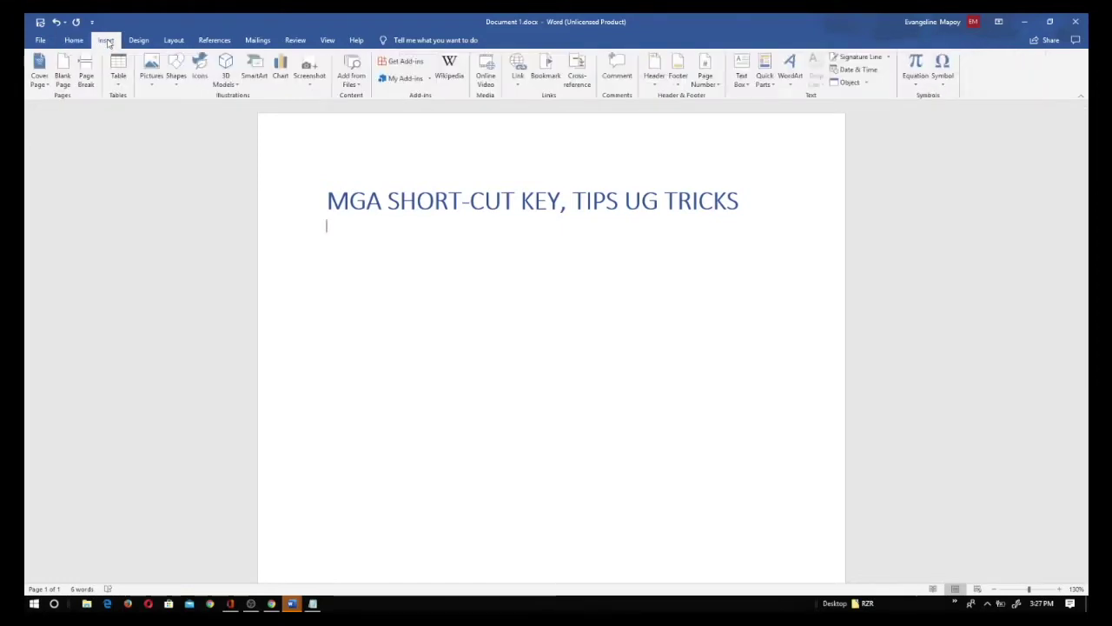
left_click(75, 41)
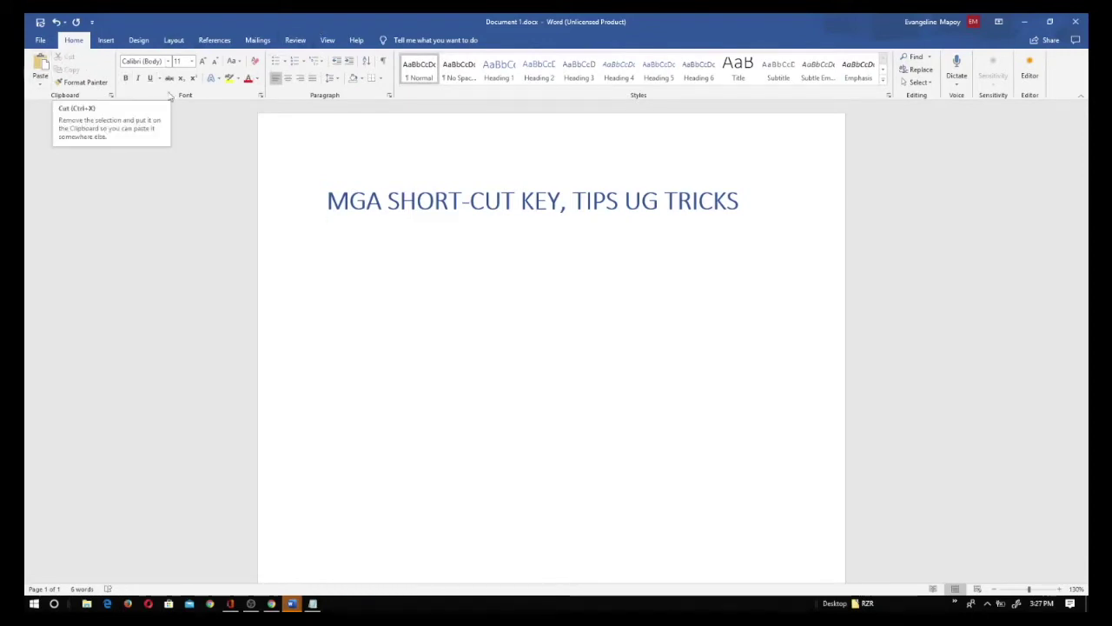
left_click(310, 210)
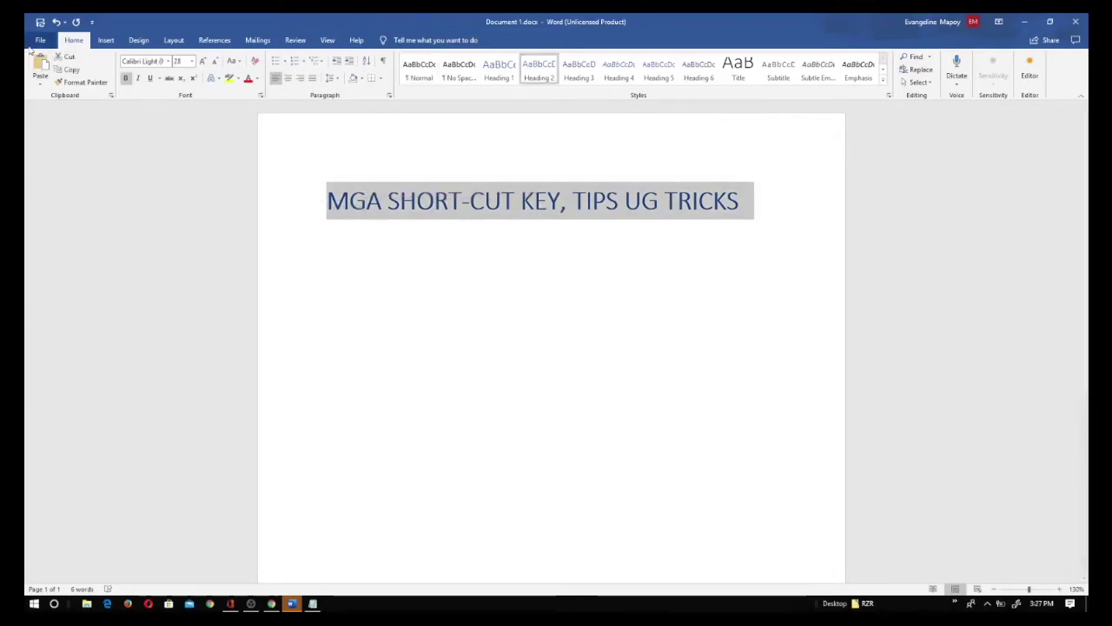
left_click(84, 82)
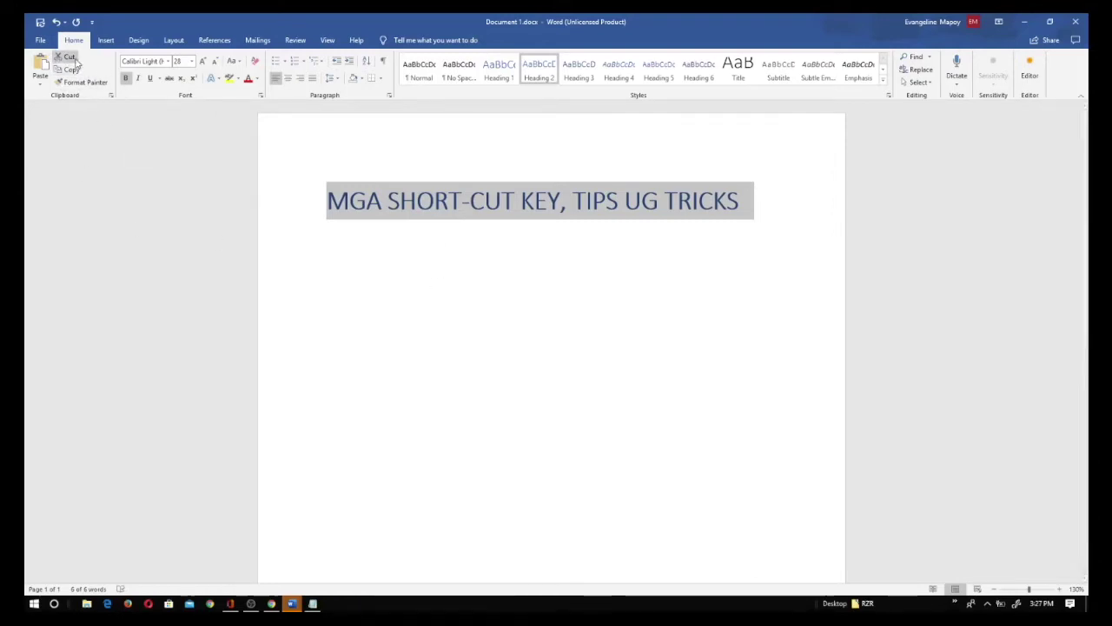
left_click(437, 287)
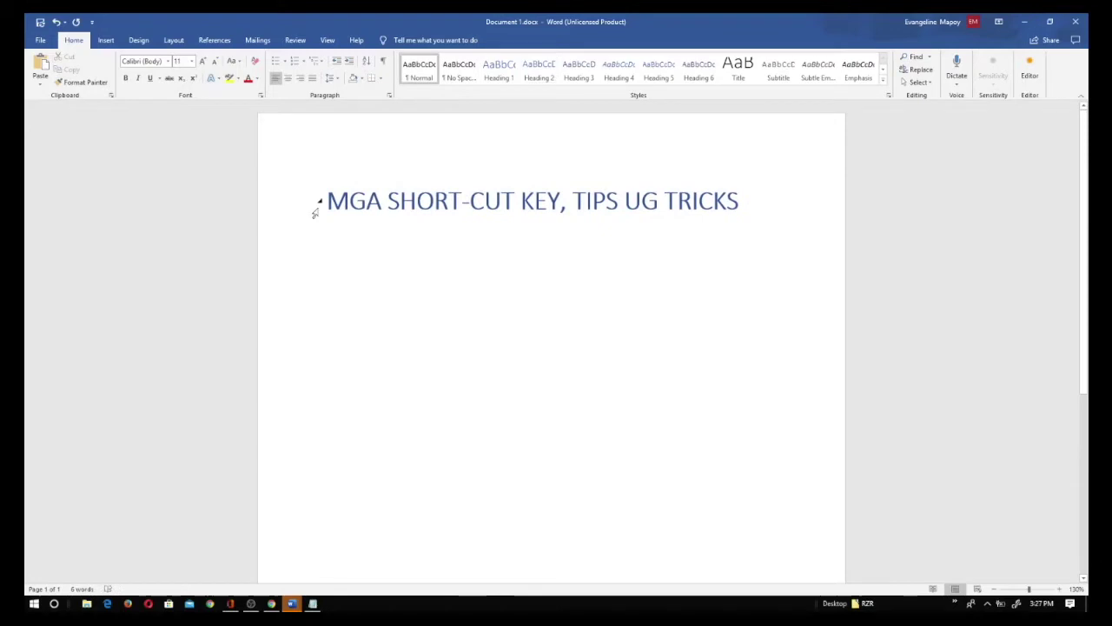
left_click_drag(323, 200, 836, 199)
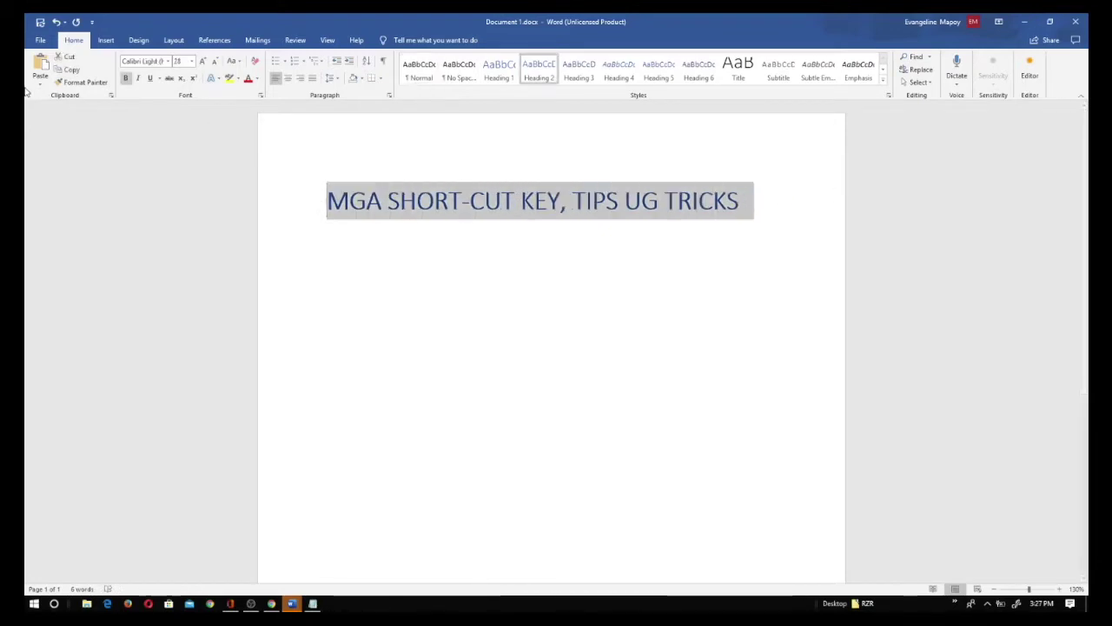
left_click(71, 68)
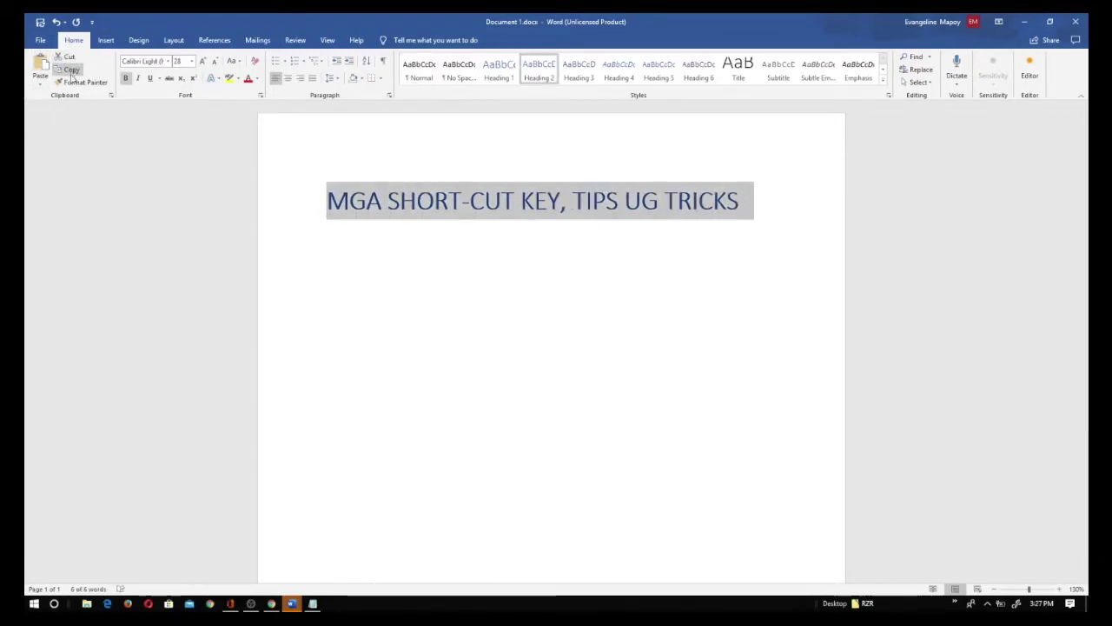
left_click(780, 283)
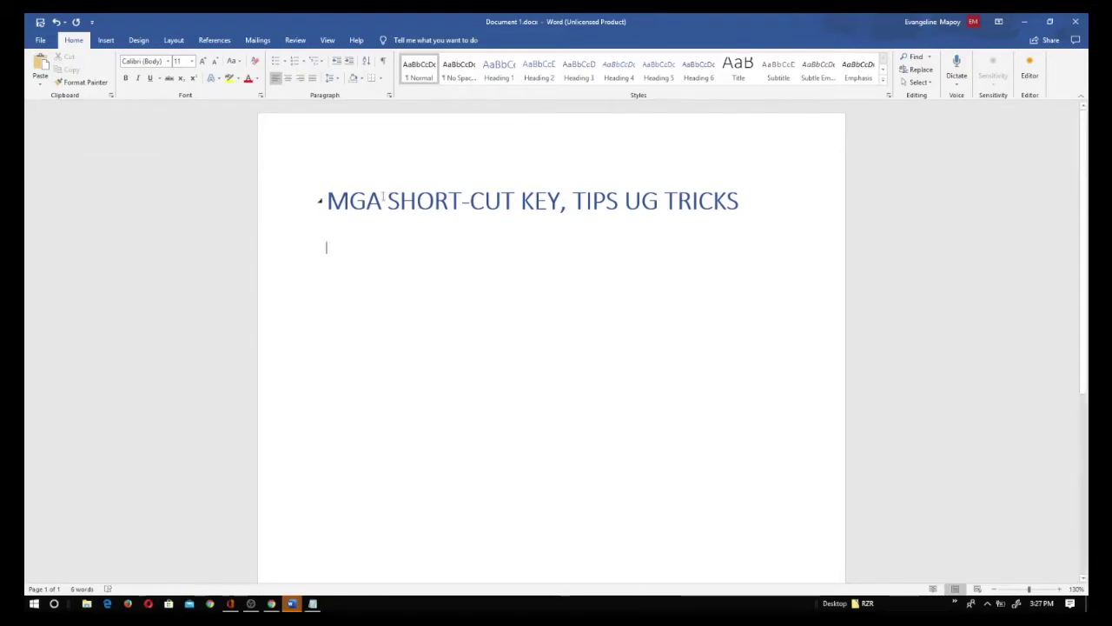
left_click_drag(384, 206, 312, 206)
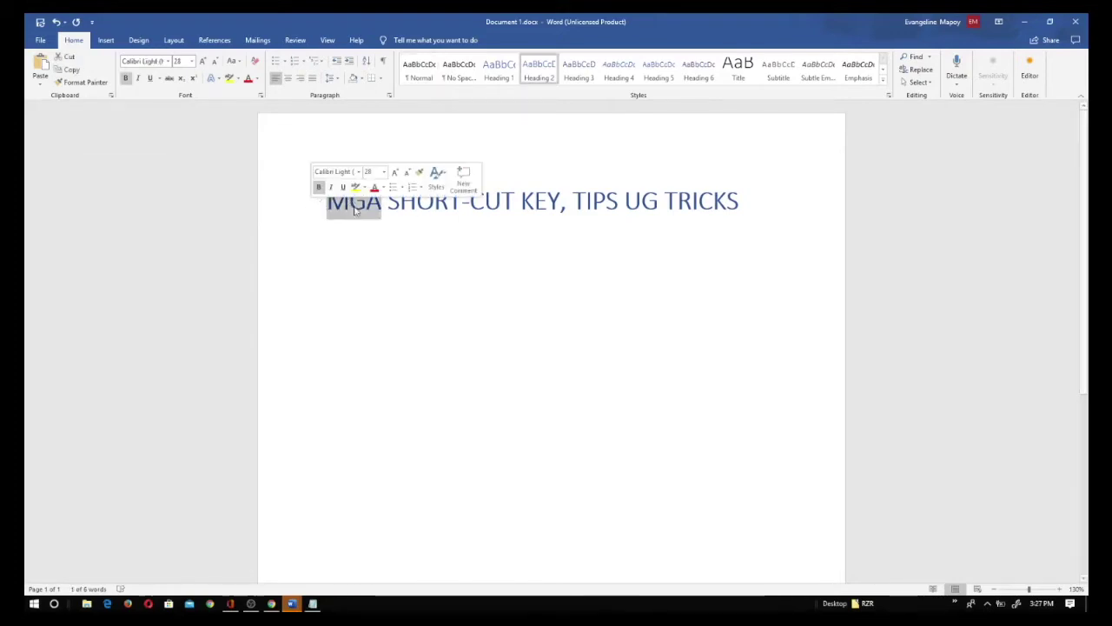
left_click(497, 148)
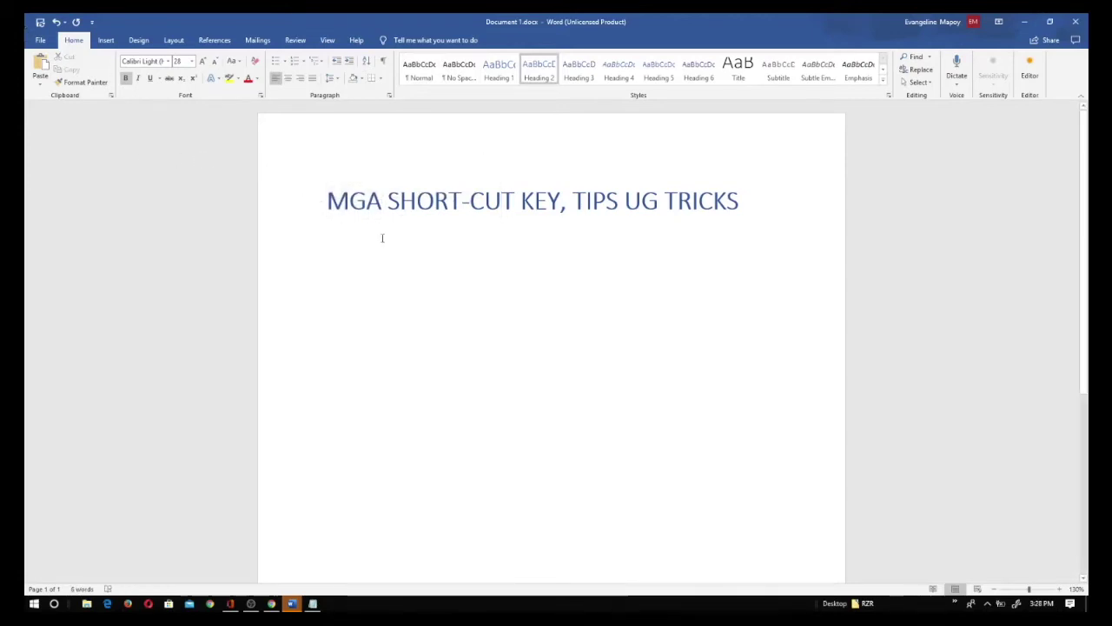
left_click_drag(384, 205, 309, 193)
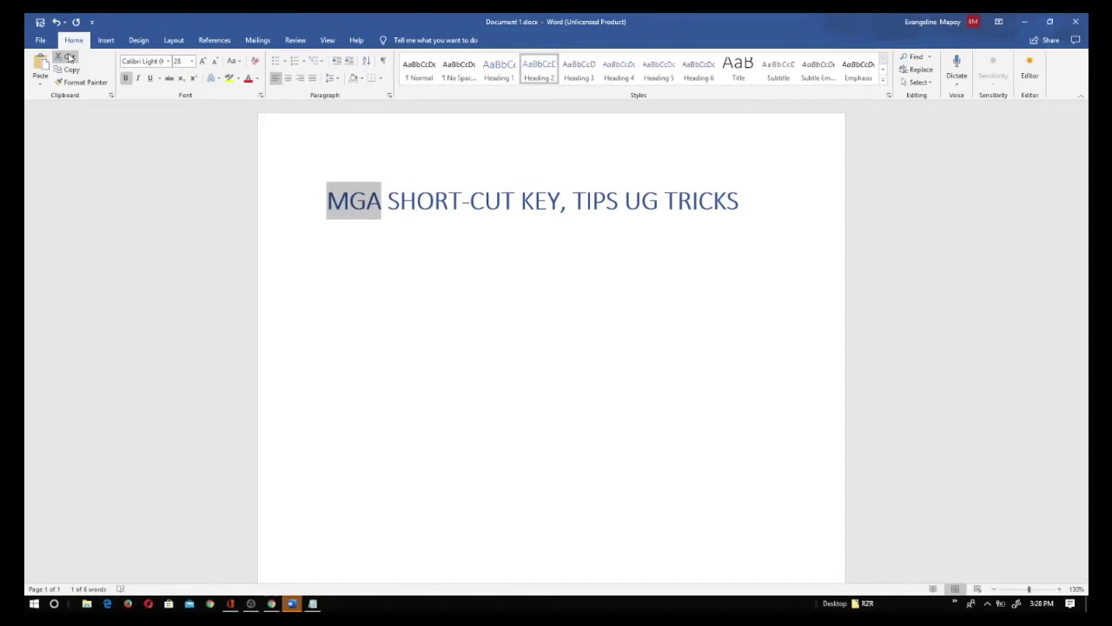
left_click(342, 252)
left_click_drag(386, 201, 327, 204)
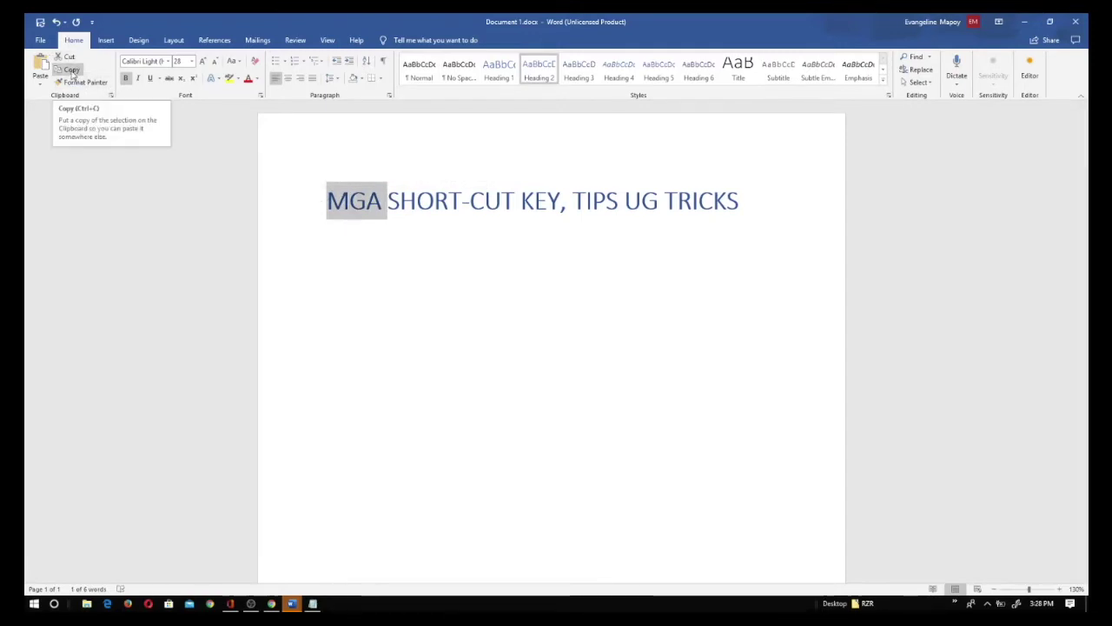
left_click(492, 346)
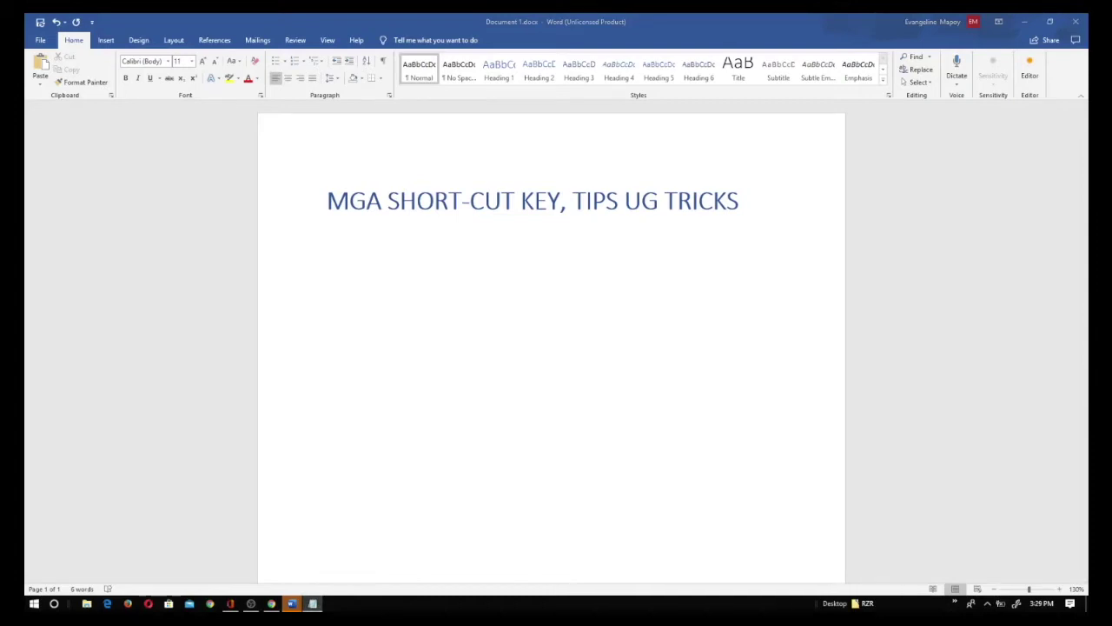
left_click(566, 252)
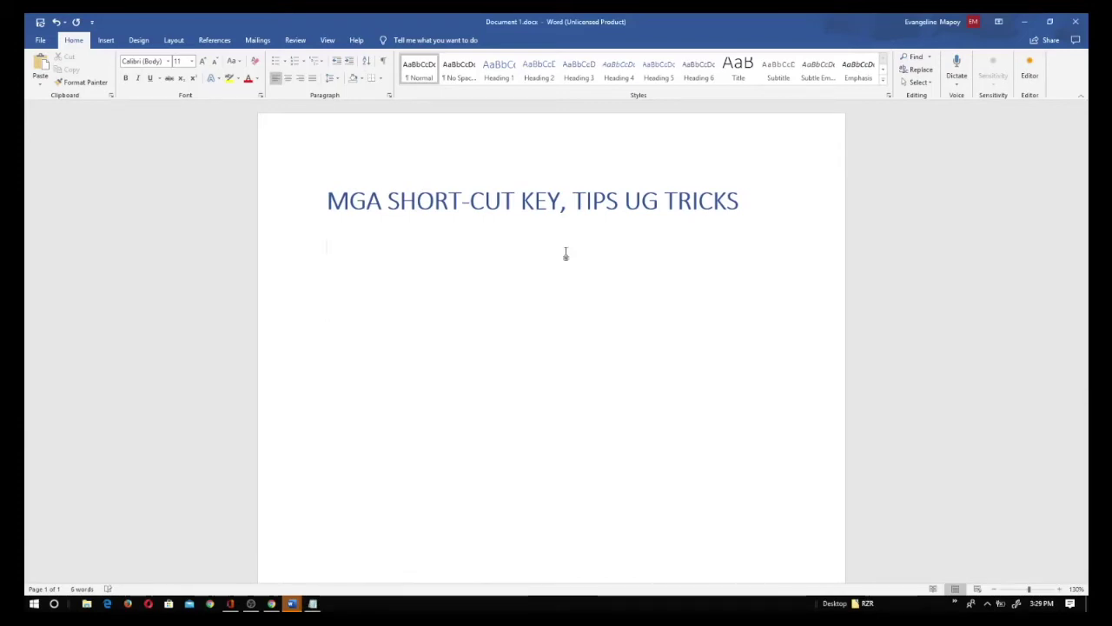
Step: Type COPY - CTRL + C, a Sampol: label, and 'The quick brown fox jumps over the lazy dog.'
type("COPY -  CTRL  + C")
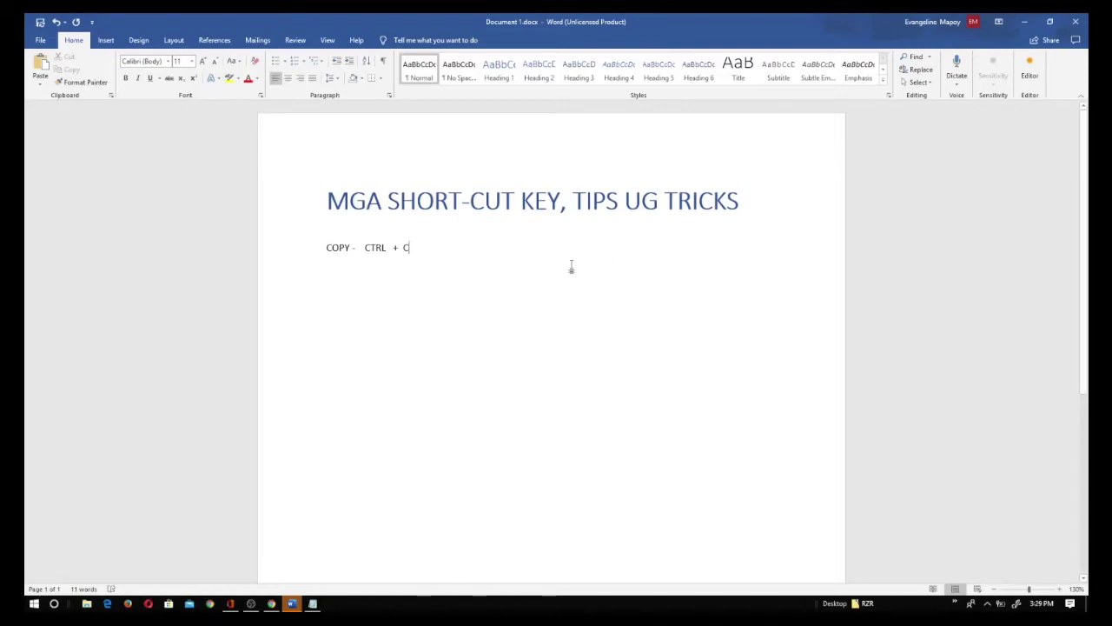
key("Return")
type("Samp")
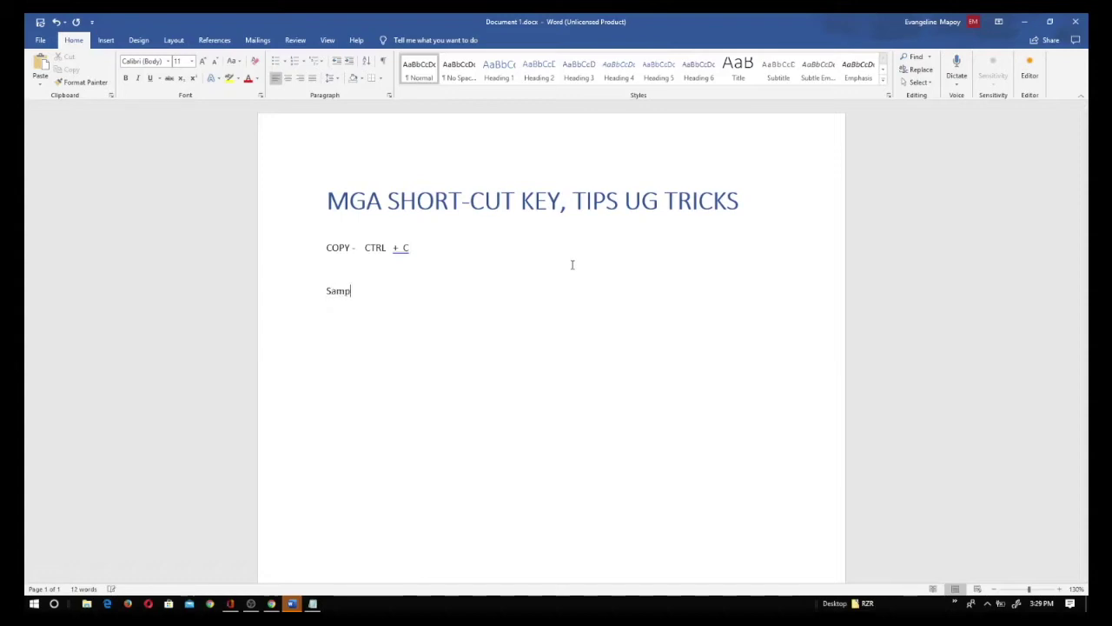
type("o")
key("Return")
key("Return")
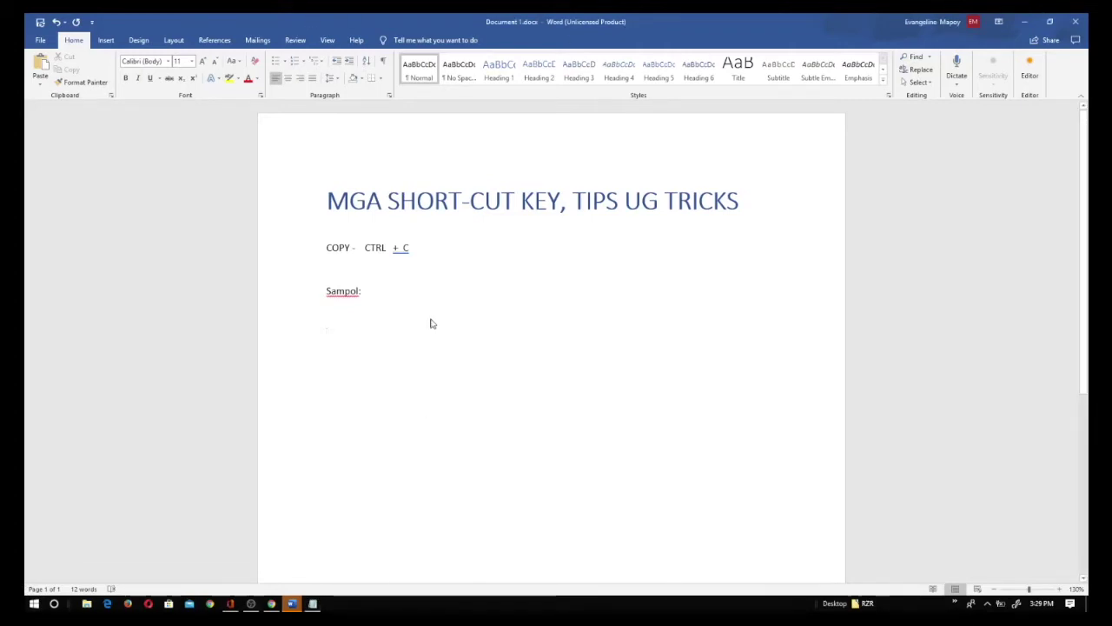
type("The quick brown fox jumps over the lazy dog.")
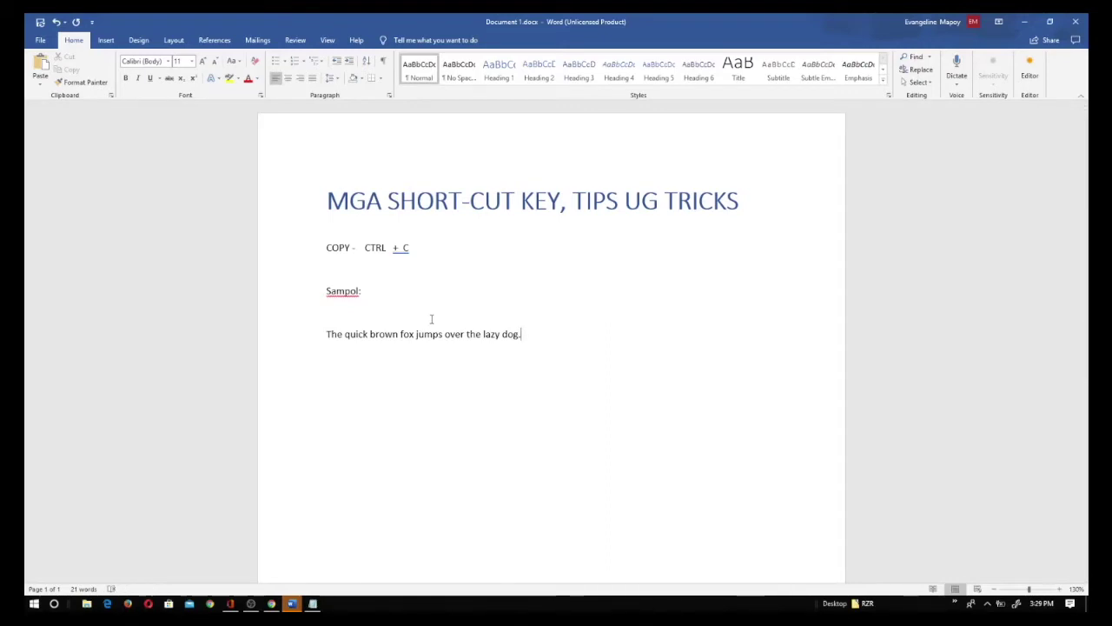
Step: Select the sentence 'The quick brown fox jumps over the lazy dog.' and copy it with Ctrl+C
left_click(371, 334)
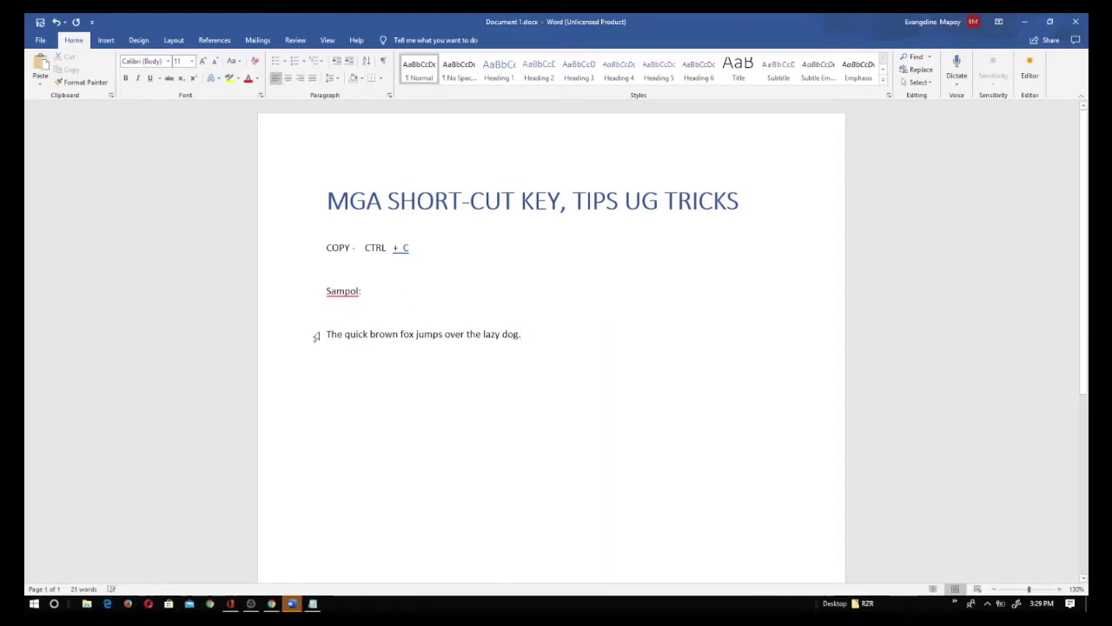
left_click_drag(527, 338, 322, 335)
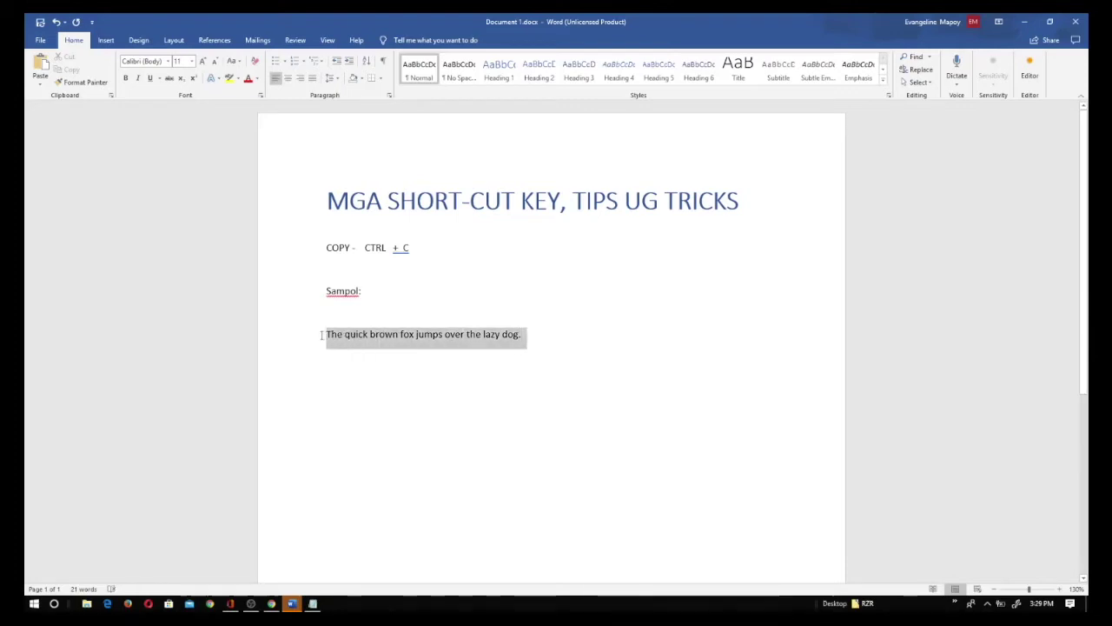
left_click(453, 388)
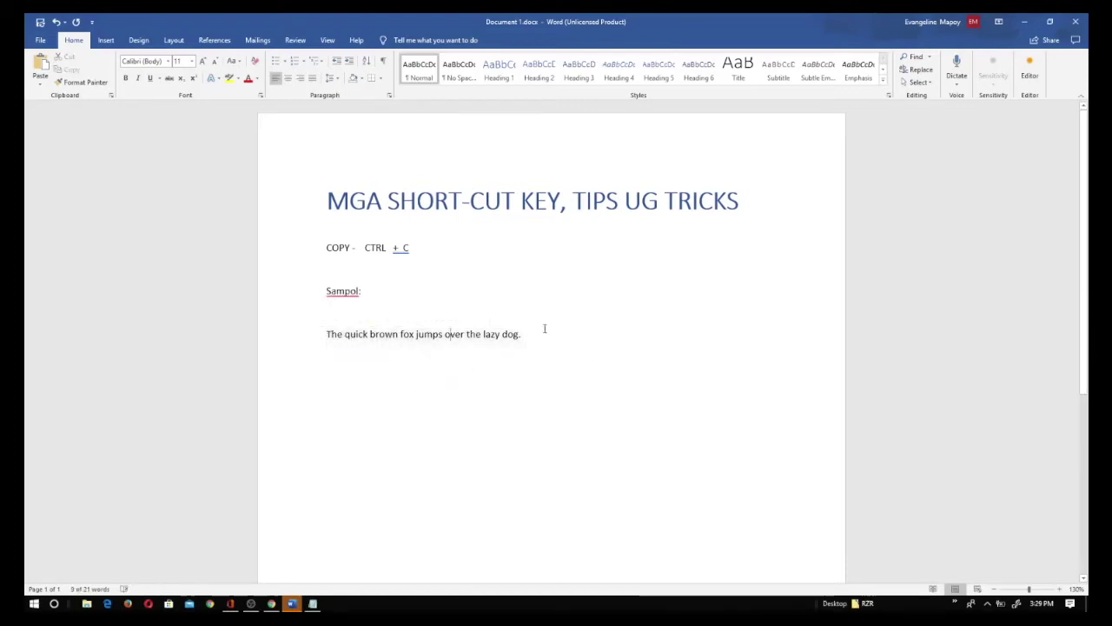
left_click_drag(546, 333, 315, 336)
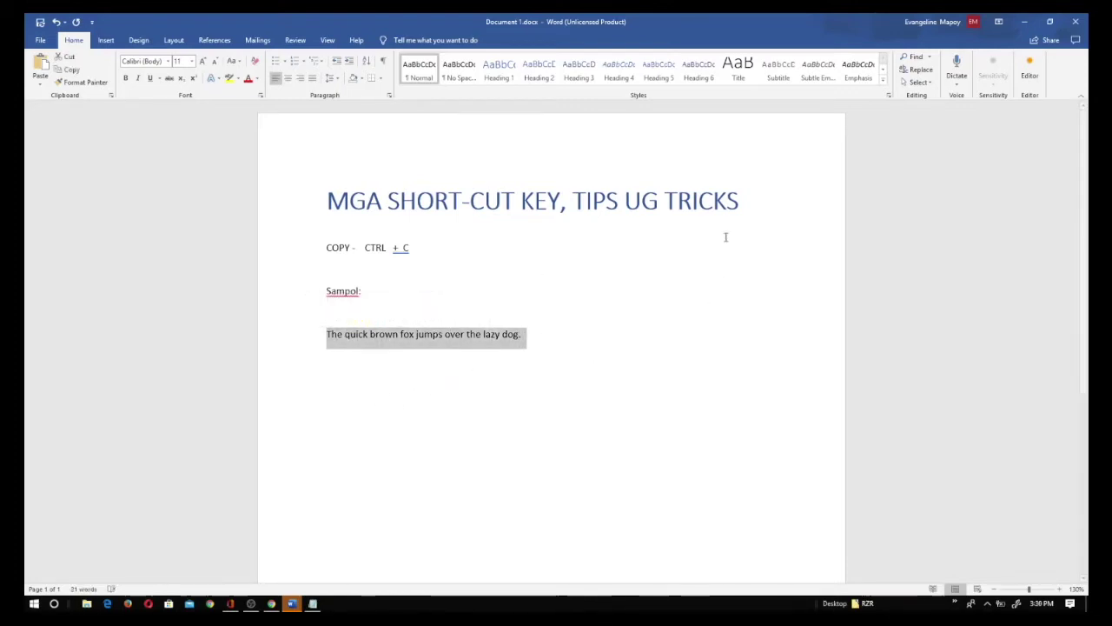
left_click(449, 392)
left_click_drag(526, 335, 325, 337)
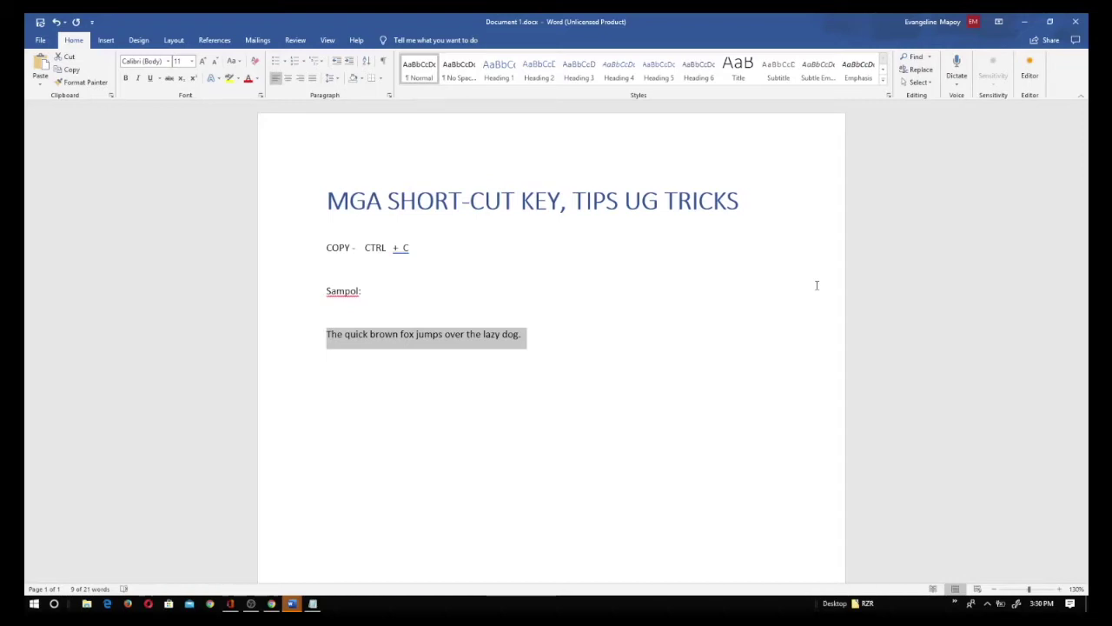
left_click(568, 369)
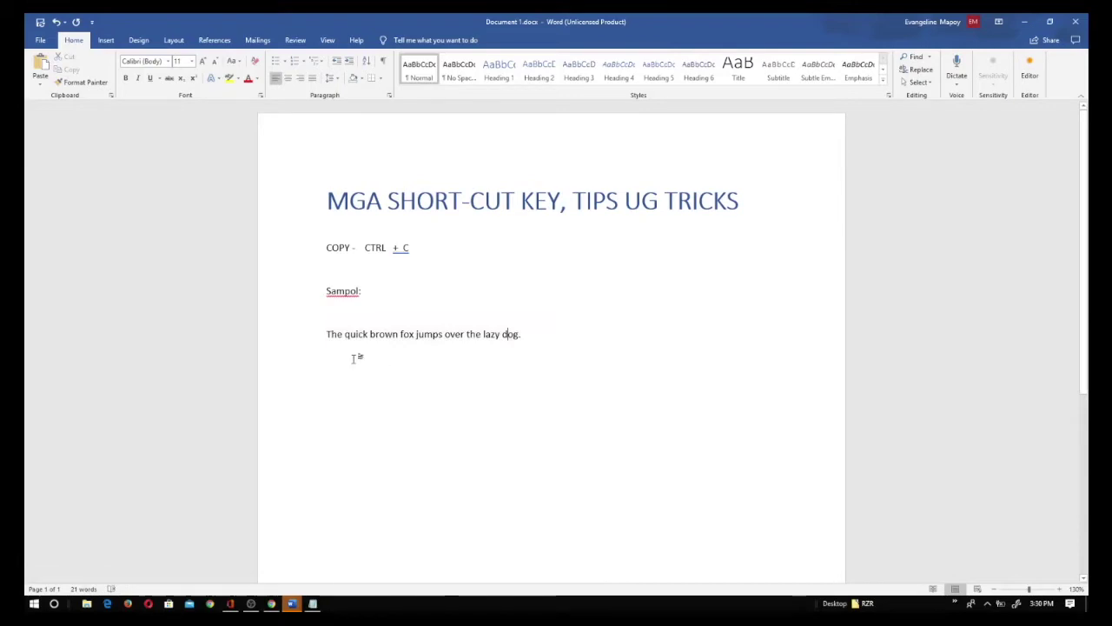
left_click_drag(326, 334, 526, 339)
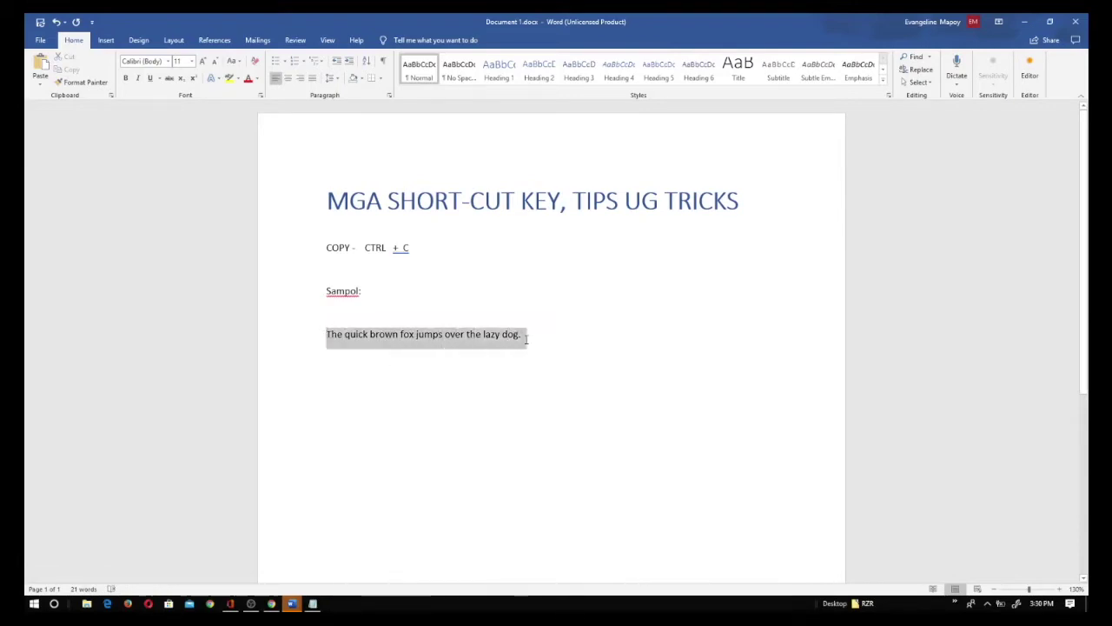
left_click(531, 336)
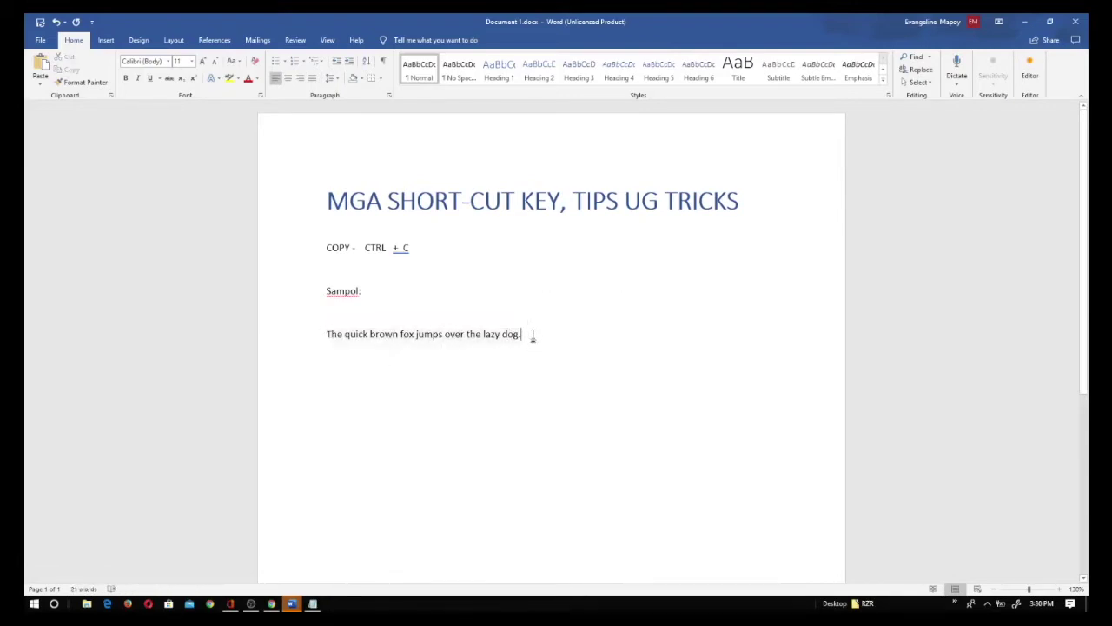
left_click_drag(534, 336, 327, 335)
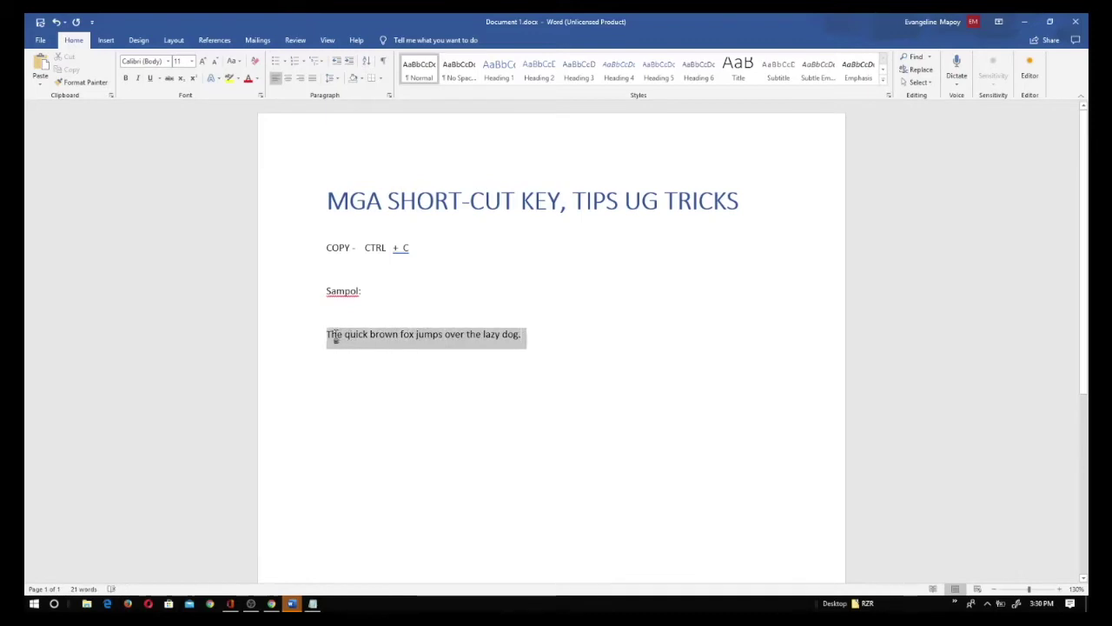
left_click_drag(531, 337, 314, 336)
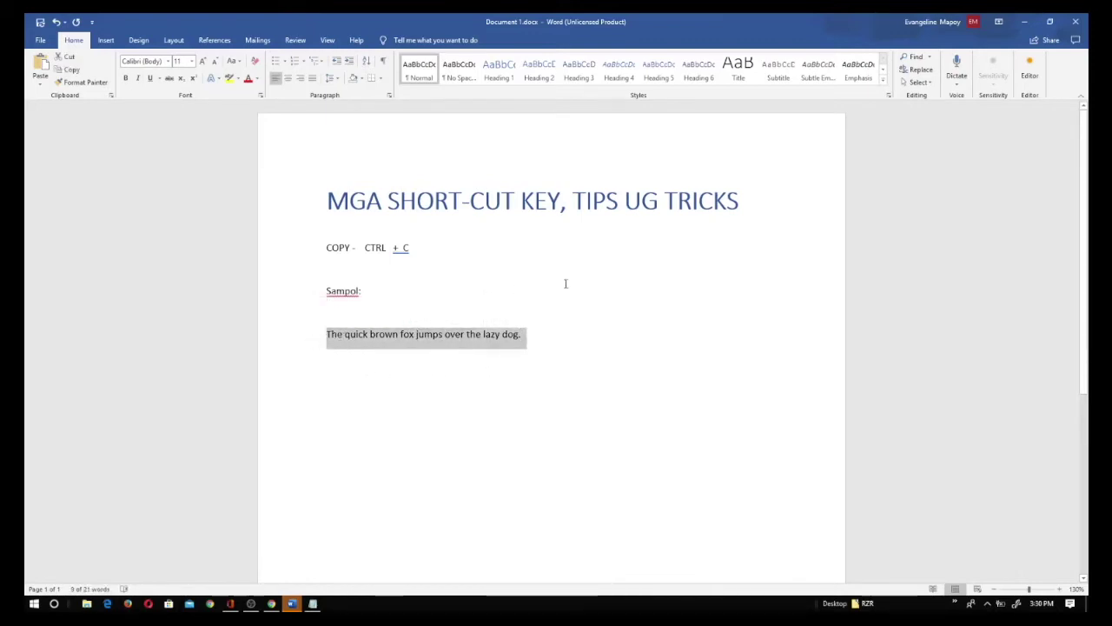
key("ctrl+c")
Step: Add an empty line below the sentence and a new line under the COPY - CTRL + C entry
left_click(547, 346)
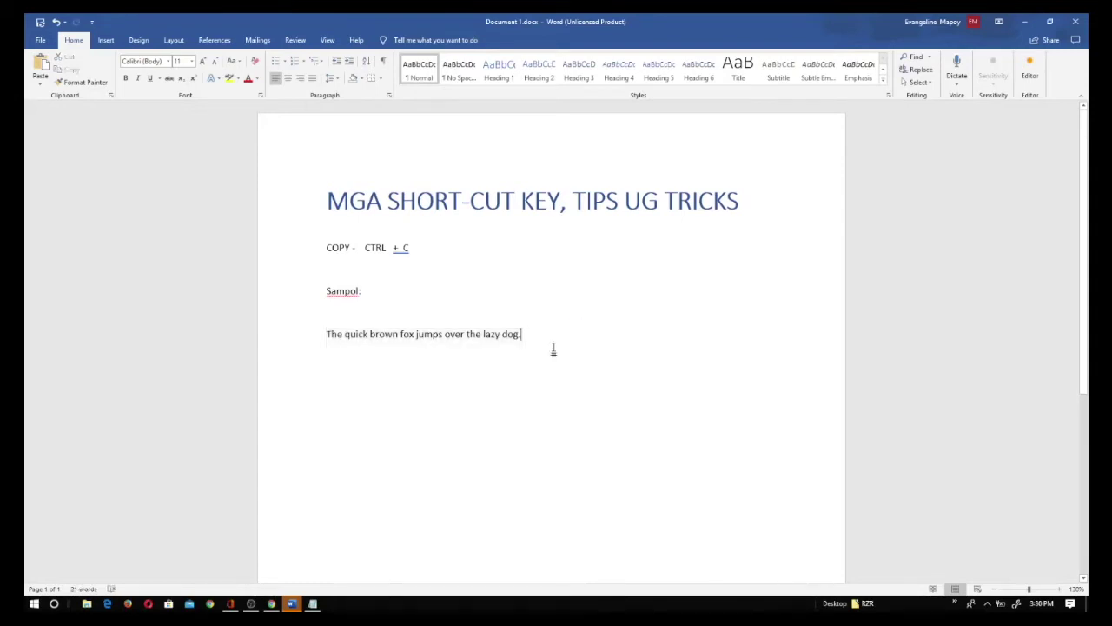
key("Return")
left_click(427, 253)
key("Return")
type("PADT")
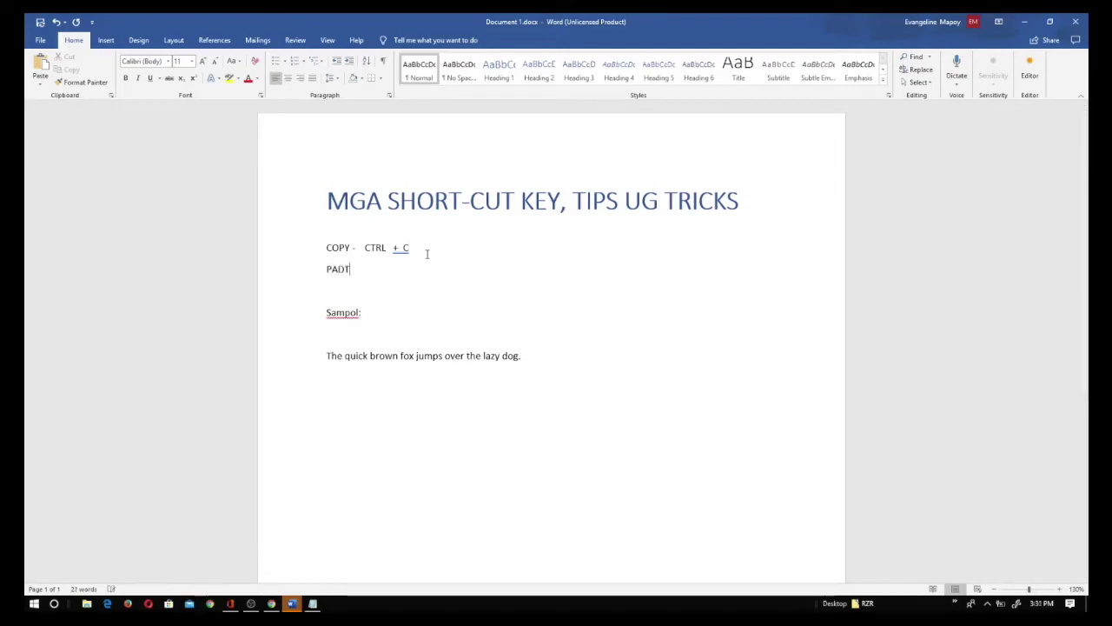
Step: Complete the PASTE – CRL + V line and paste a second fox sentence below the first
key("BackSpace")
key("BackSpace")
type("STE -")
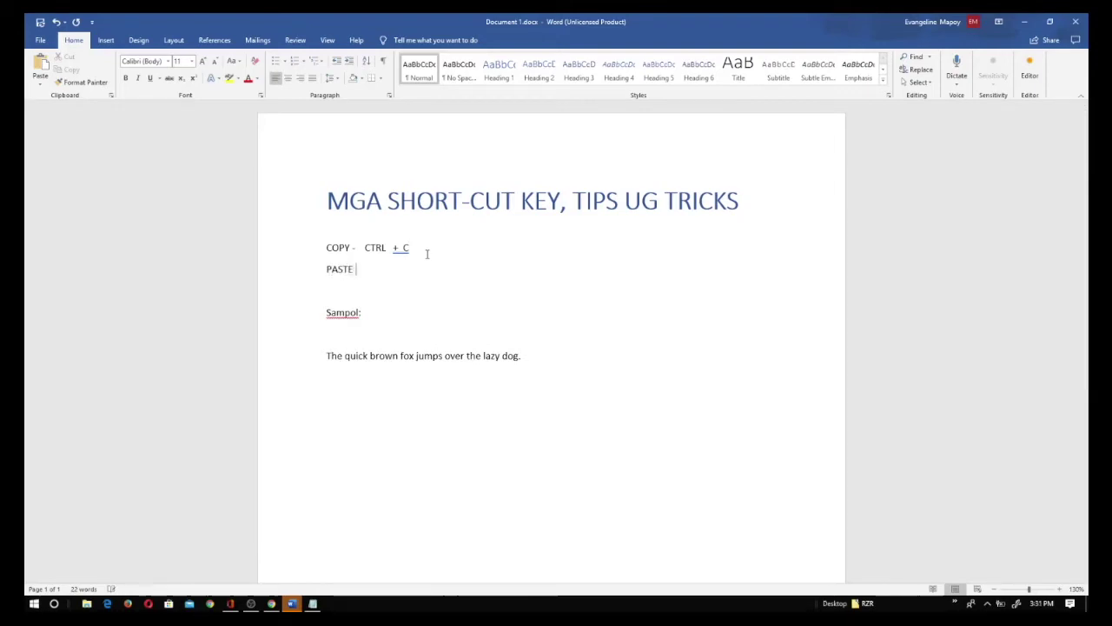
type("RL ")
type("+ V")
key("Down")
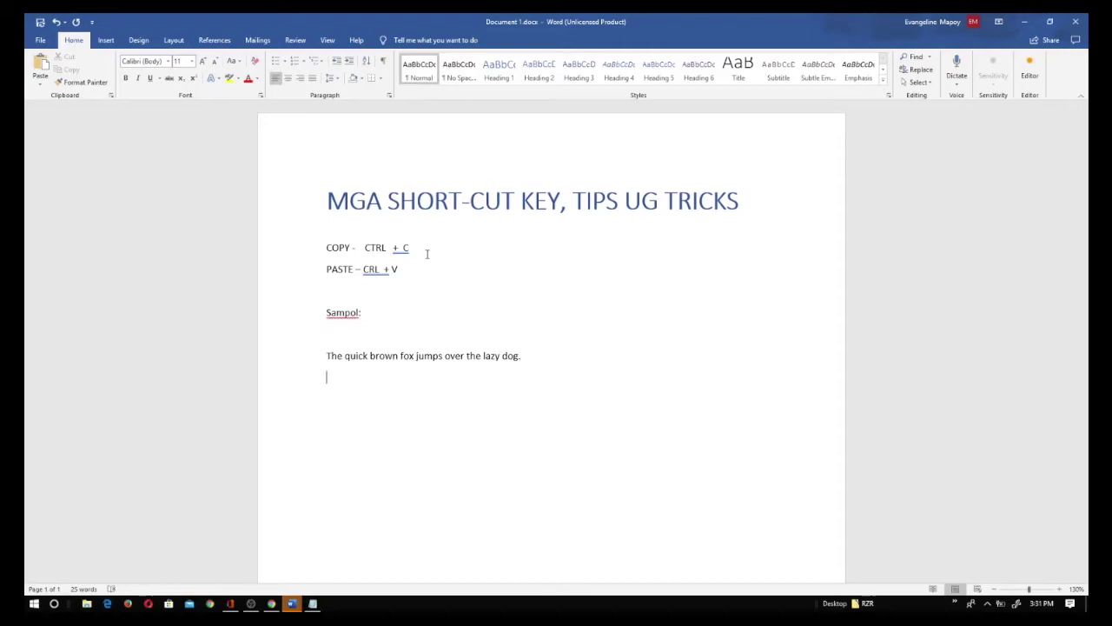
key("ctrl+v")
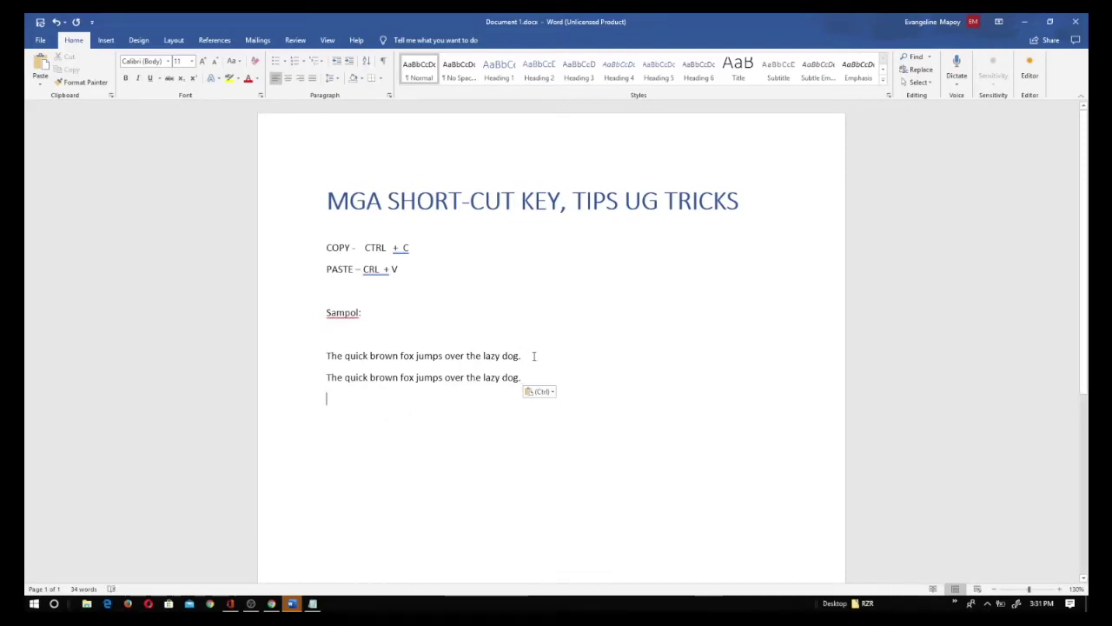
Step: Paste a third copy of the fox sentence and remove the extra empty line above it
left_click_drag(534, 355, 319, 346)
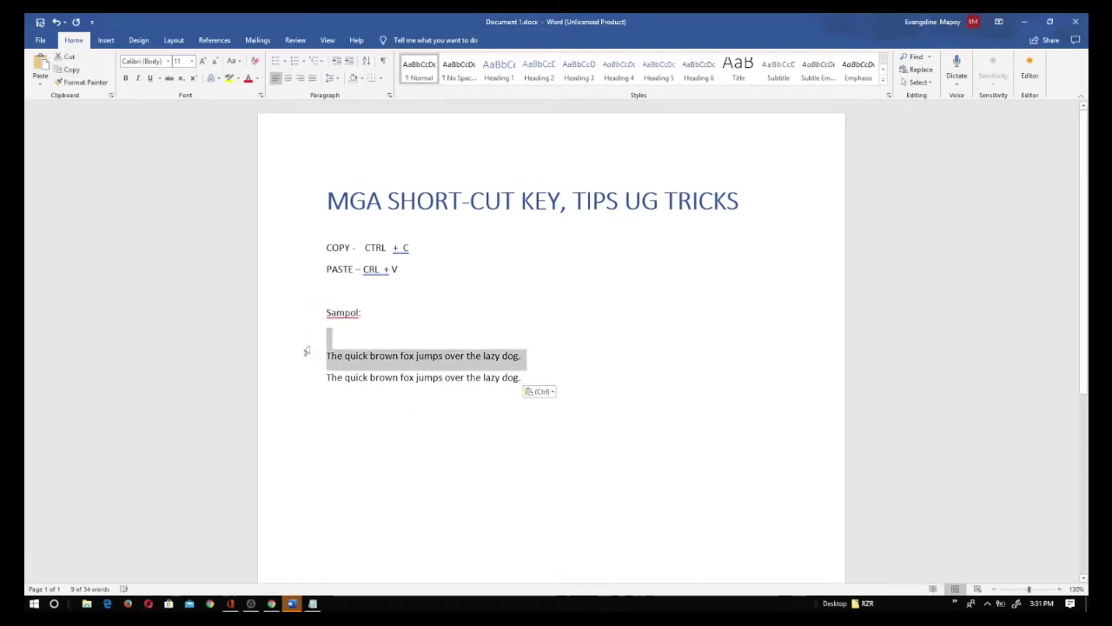
left_click(557, 356)
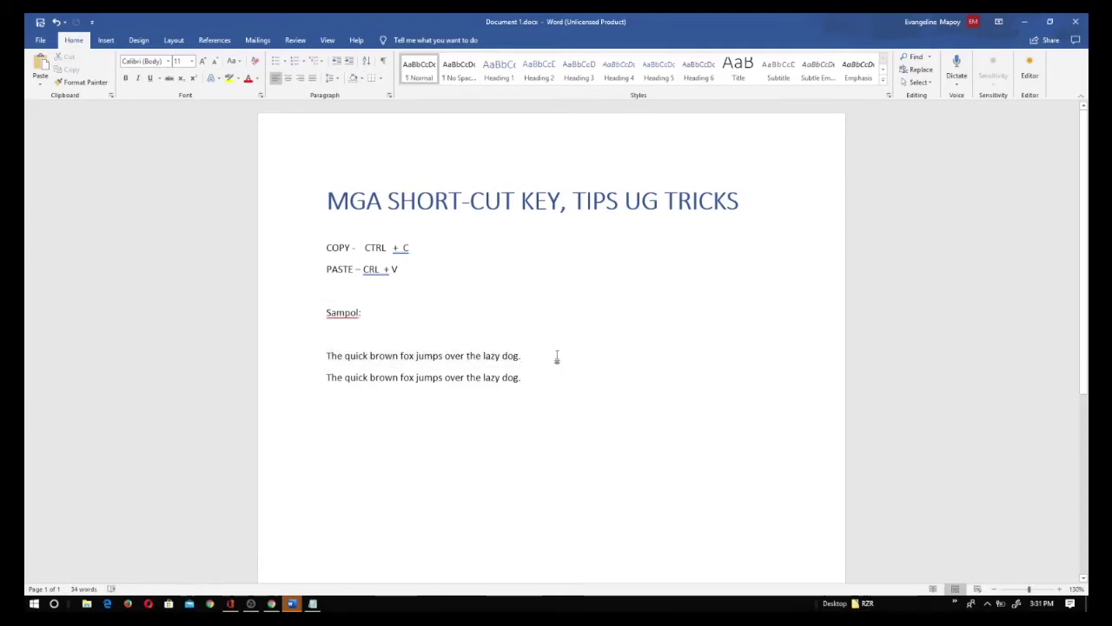
key("ctrl+v")
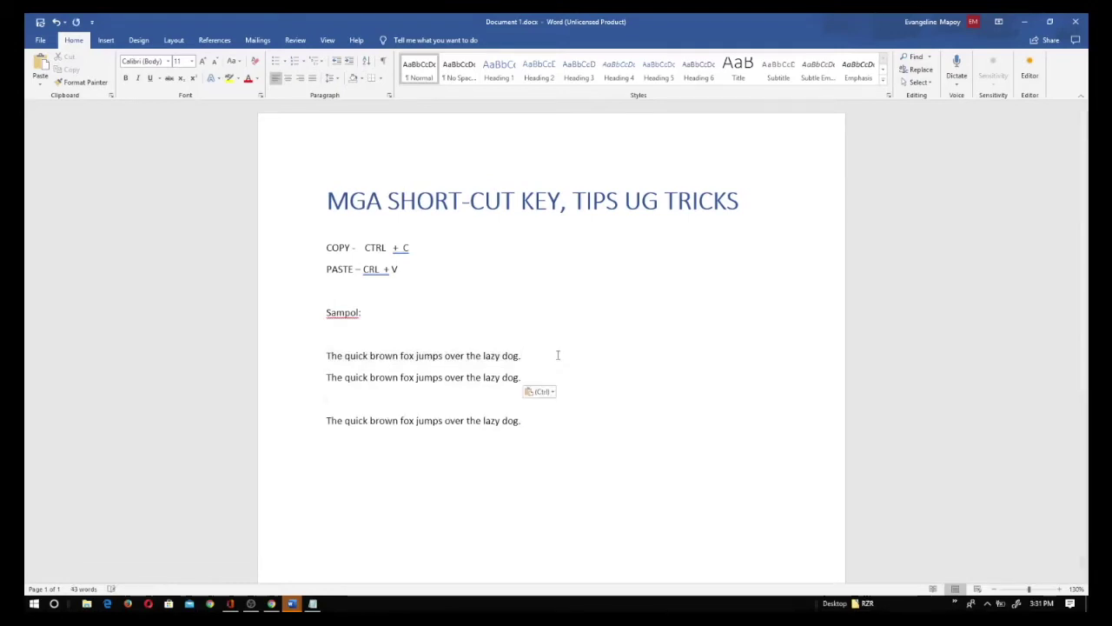
key("Down")
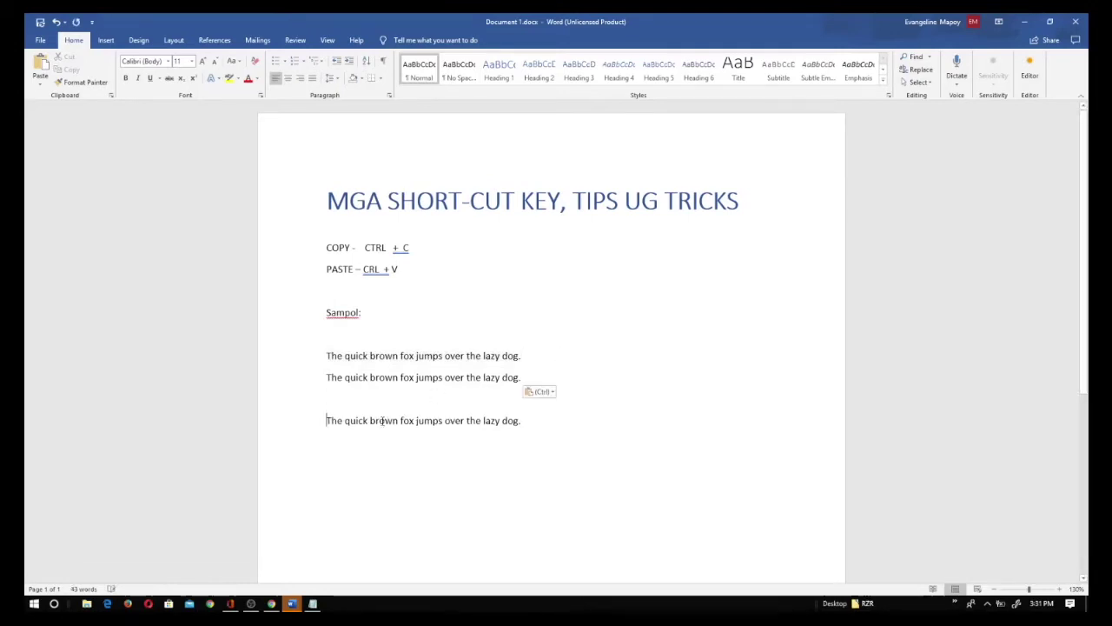
key("BackSpace")
key("Down")
Step: Insert a blank line below the PASTE – CRL + V line
left_click(468, 269)
key("Return")
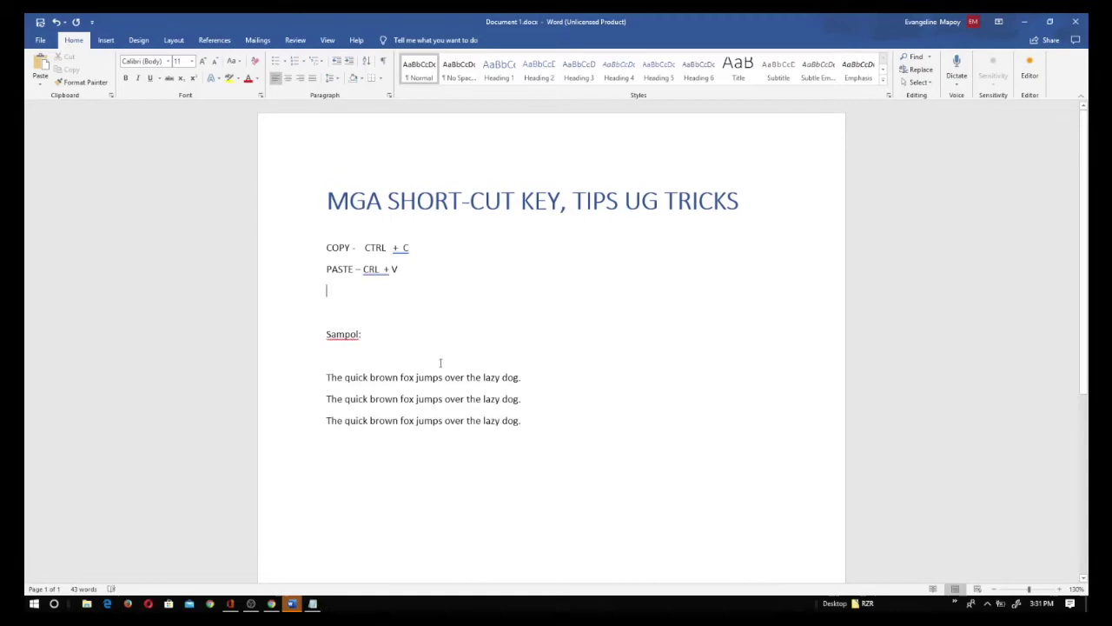
left_click_drag(541, 377, 320, 371)
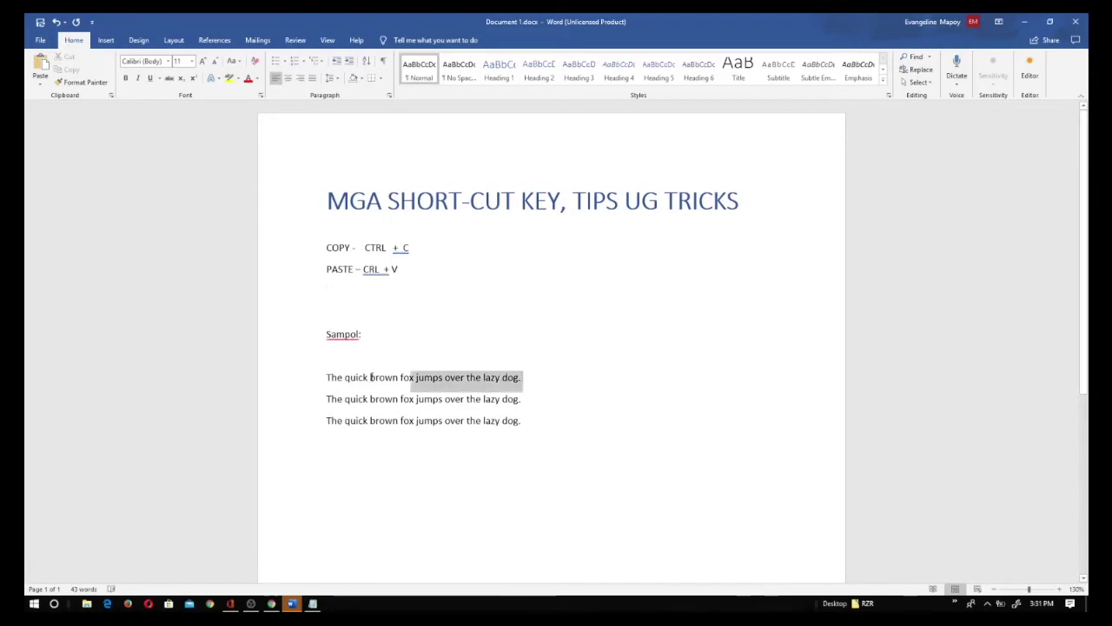
Step: Number the COPY and PASTE lines as items 1. and 2. of an auto-numbered list
left_click(556, 288)
left_click(326, 247)
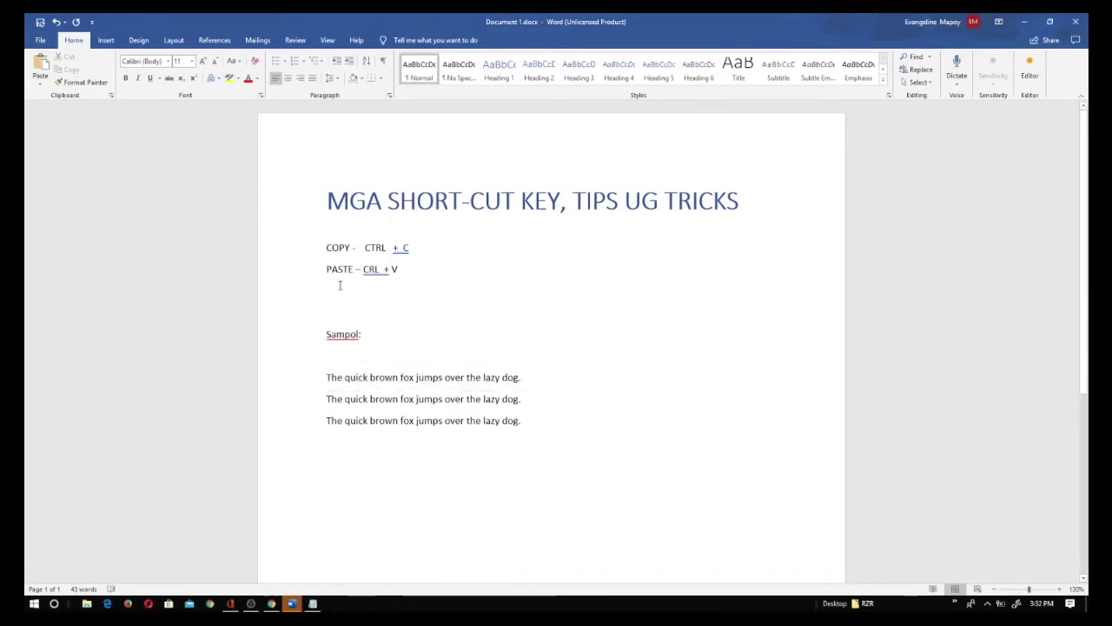
type("1.")
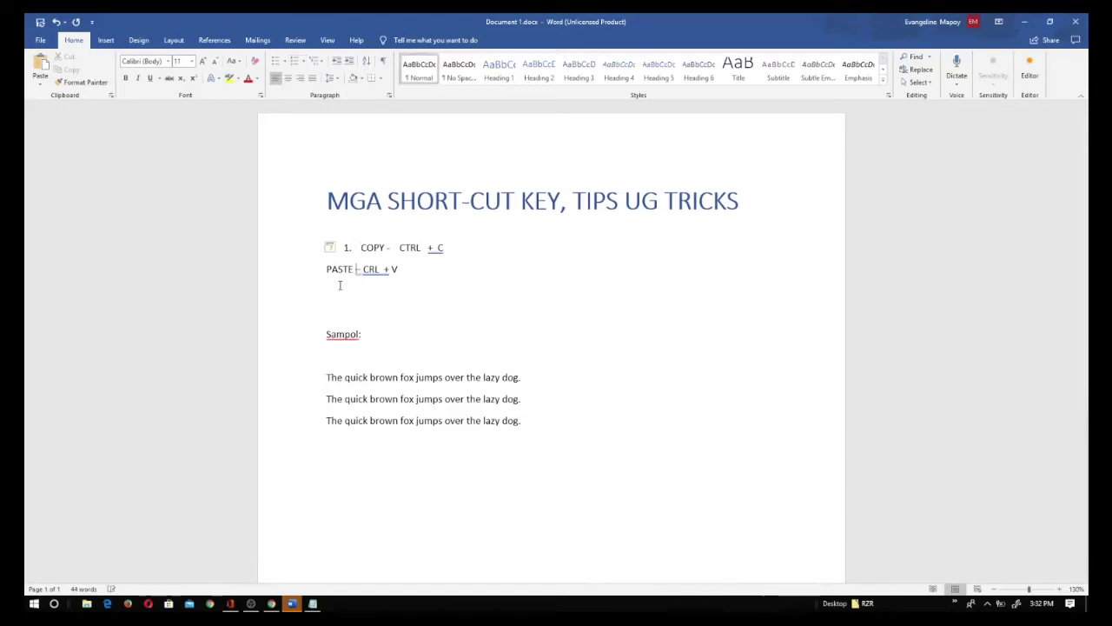
key("Home")
type("2")
type(".")
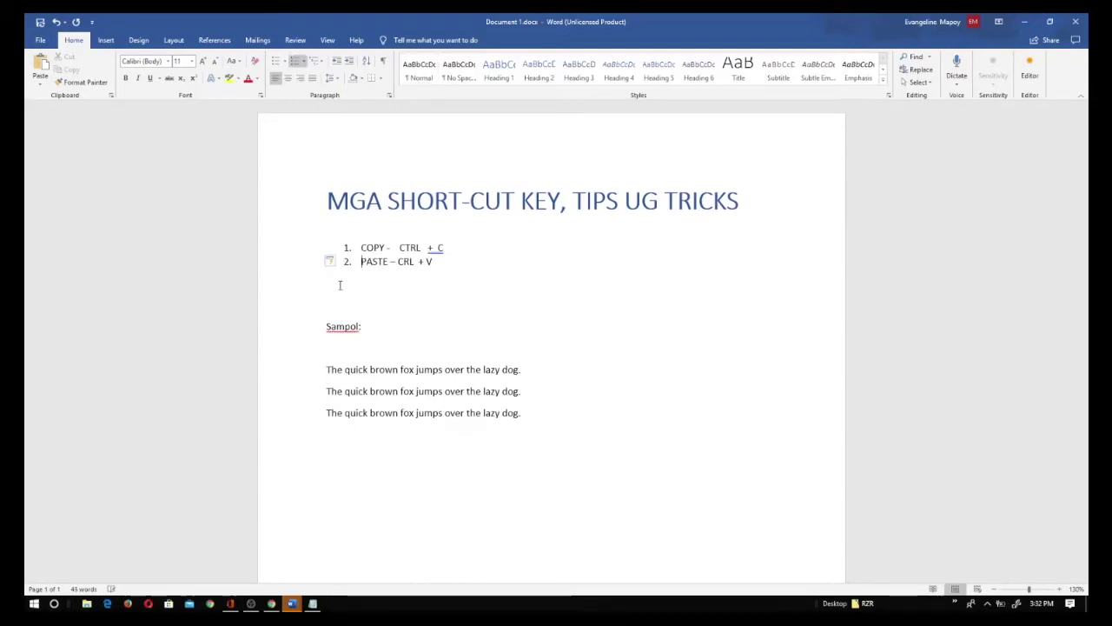
Step: Add item 3 CUT - CTRL + X and correct CRL to CTRL in the PASTE item
left_click(525, 255)
key("Return")
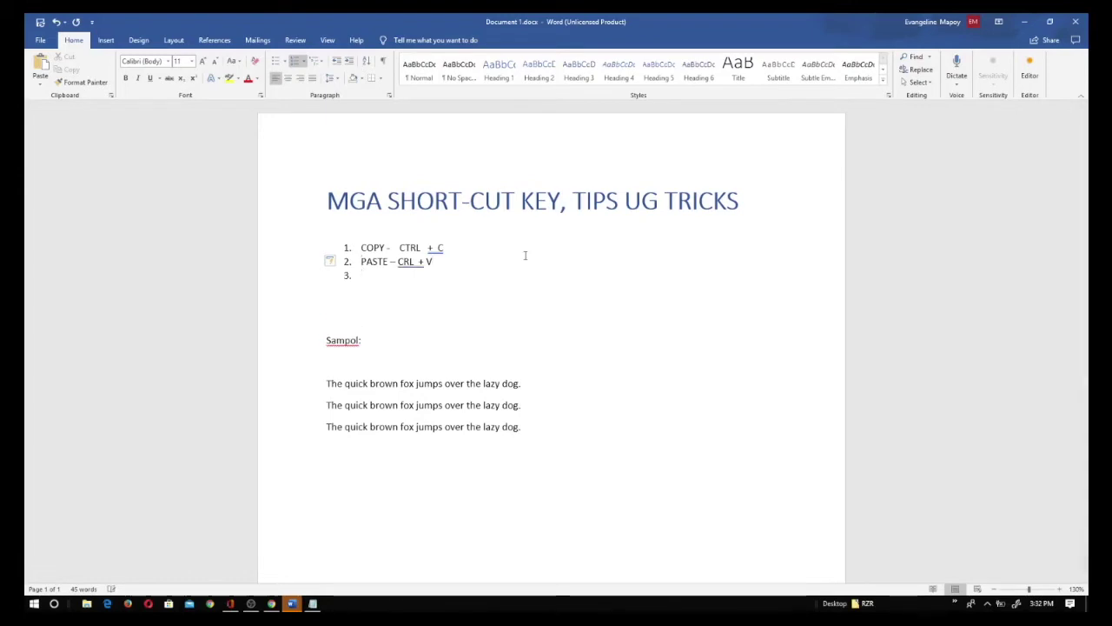
type("C")
key("BackSpace")
key("BackSpace")
key("BackSpace")
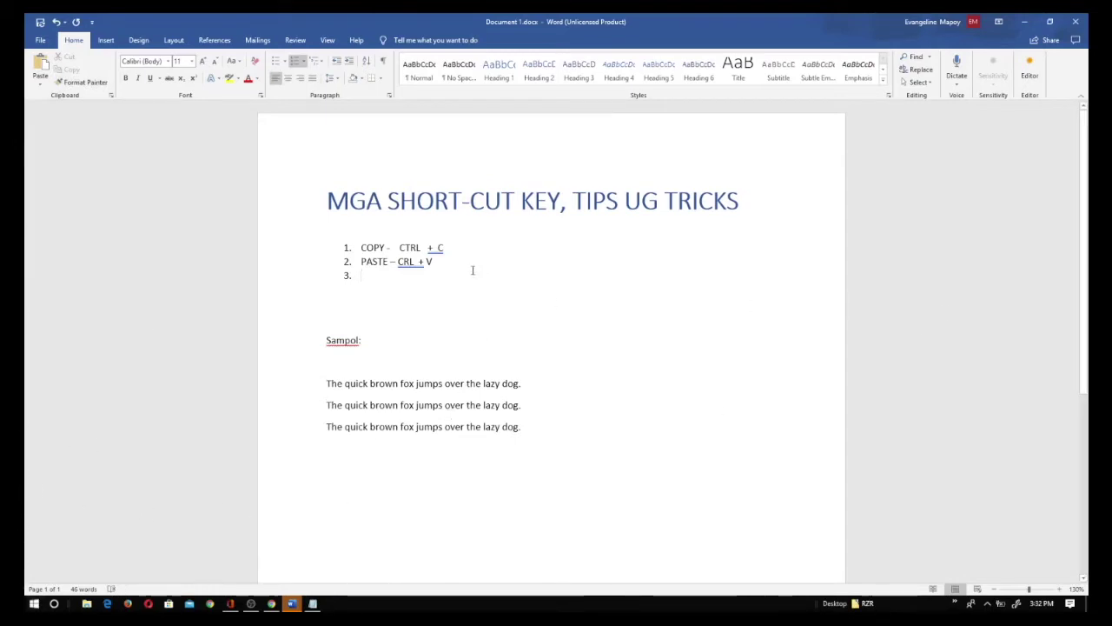
type("CUT -")
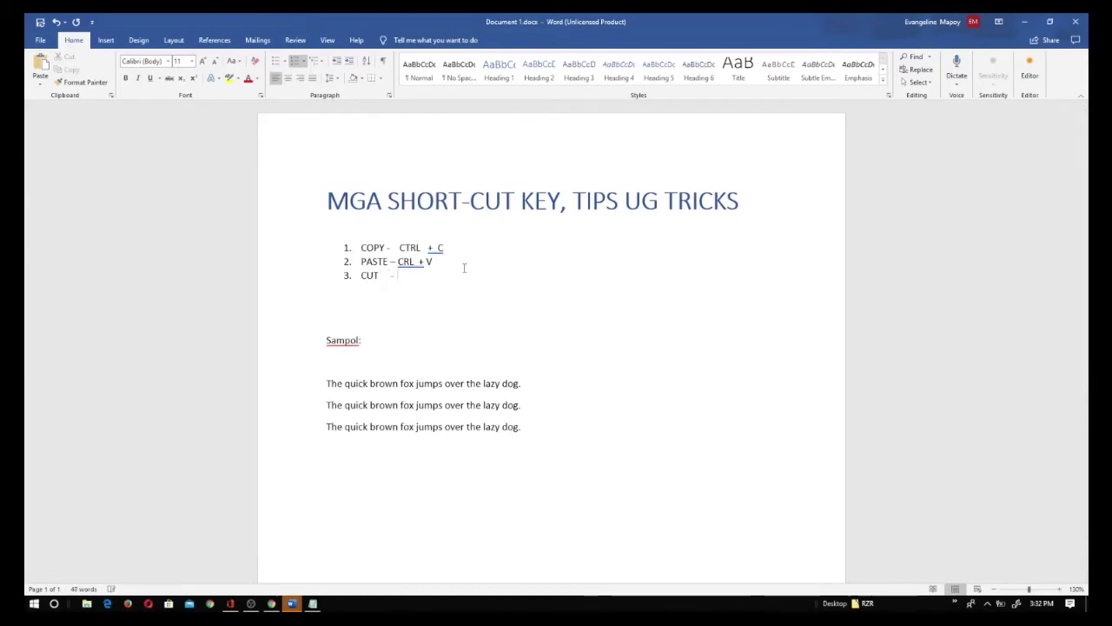
key("Up")
key("Right")
type("T")
key("Down")
type("CTRL + X")
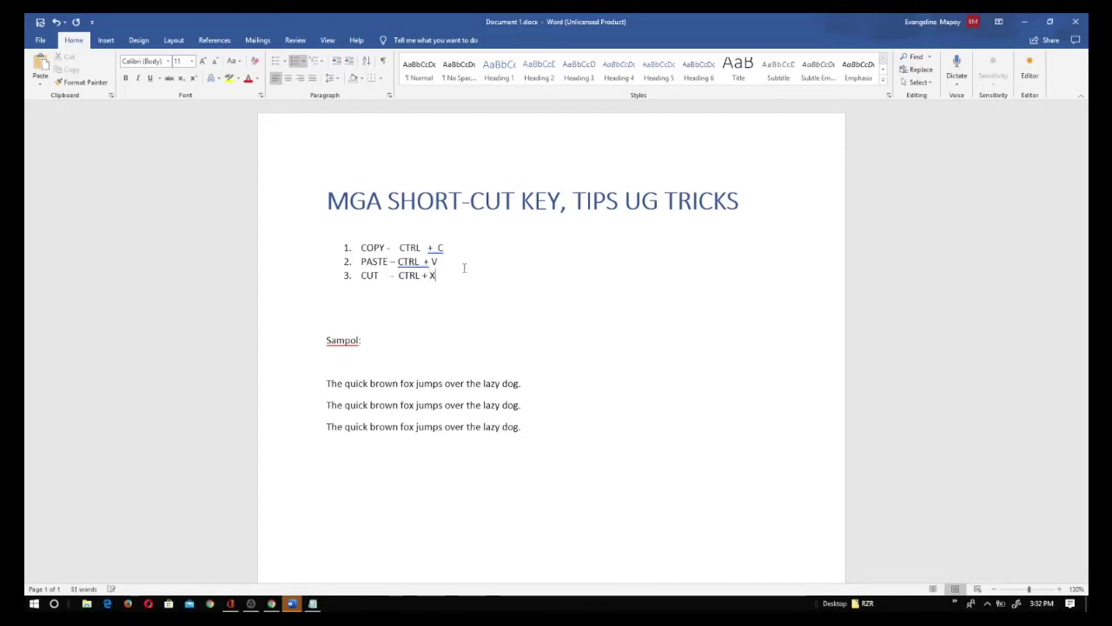
left_click(411, 306)
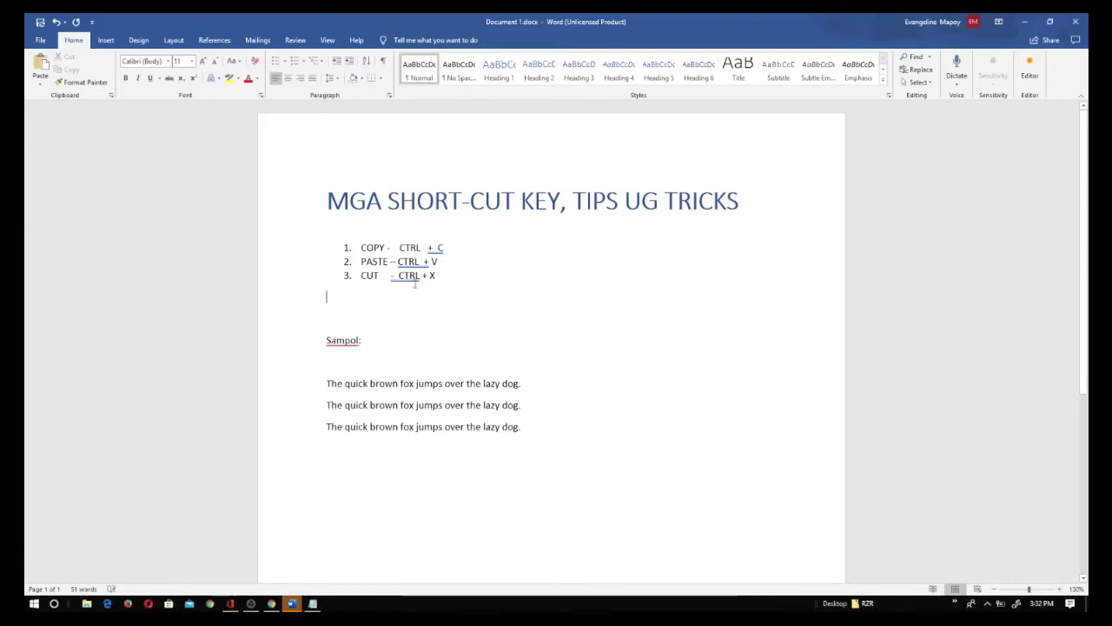
Step: Cut the word 'brown' from the first fox sentence
left_click(532, 406)
double_click(391, 384)
left_click(383, 384)
double_click(384, 384)
left_click(384, 384)
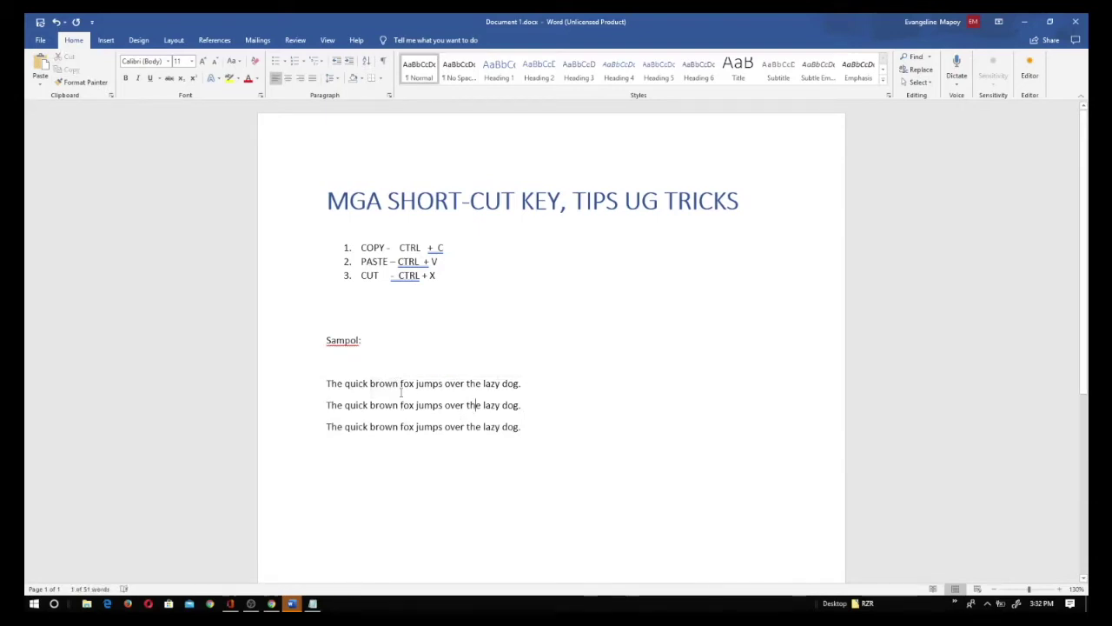
double_click(393, 383)
left_click(384, 384)
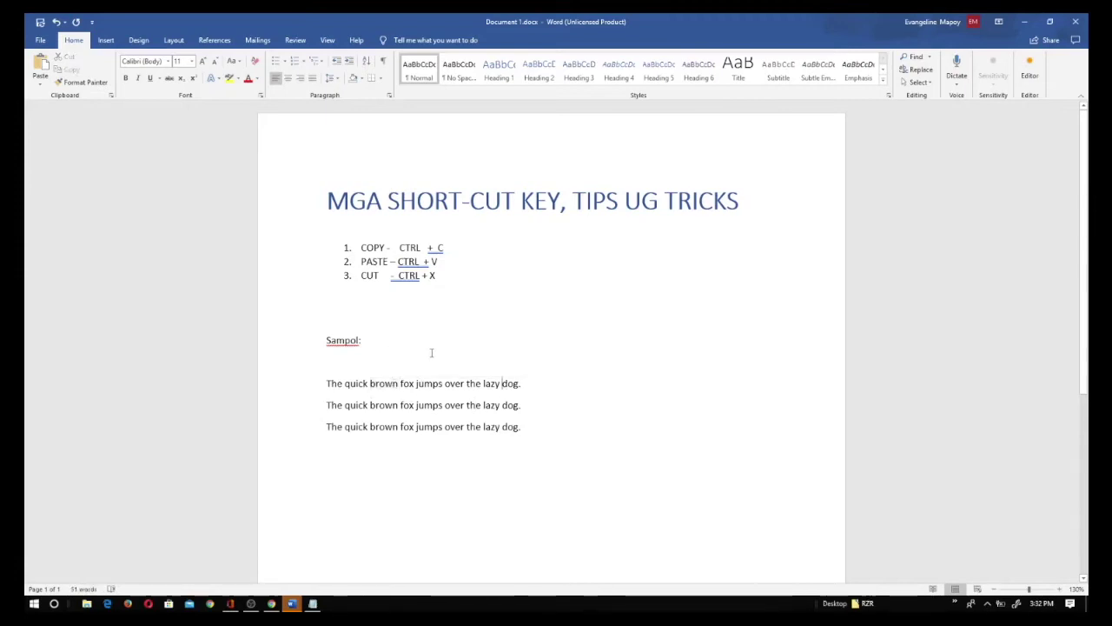
double_click(387, 385)
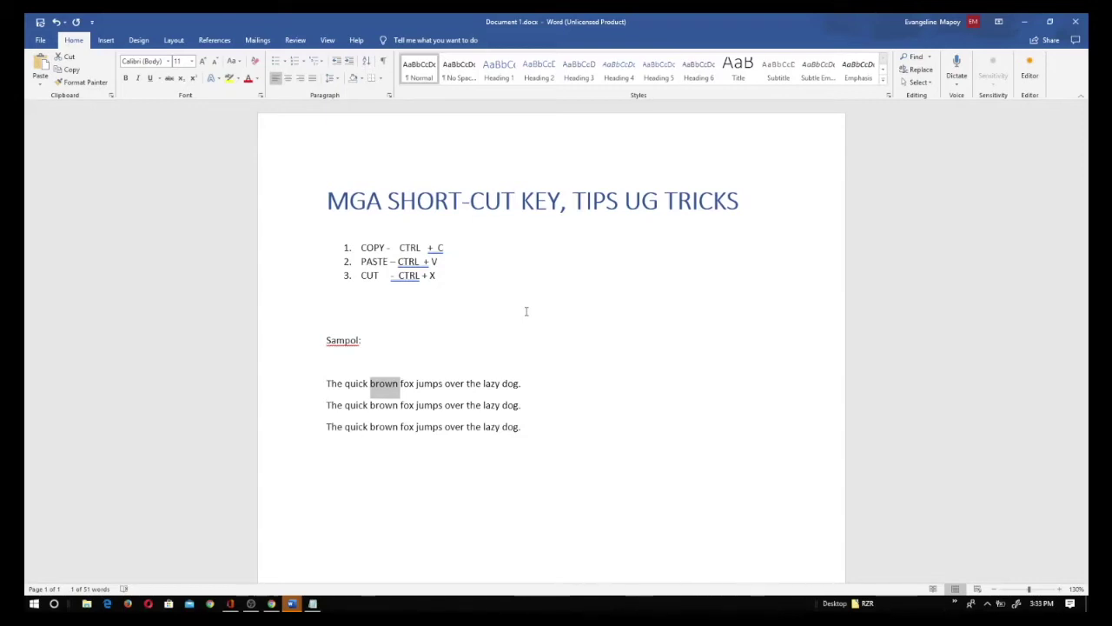
key("ctrl+x")
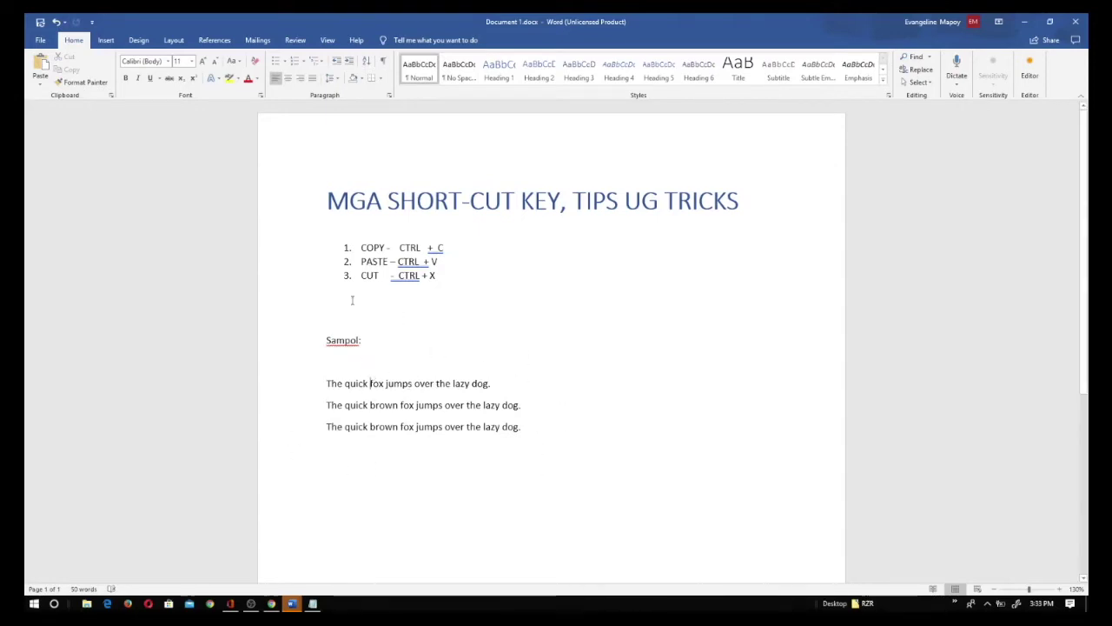
Step: Paste 'brown' after 'lazy' so the sentence ends 'the lazy brown dog.'
left_click(470, 383)
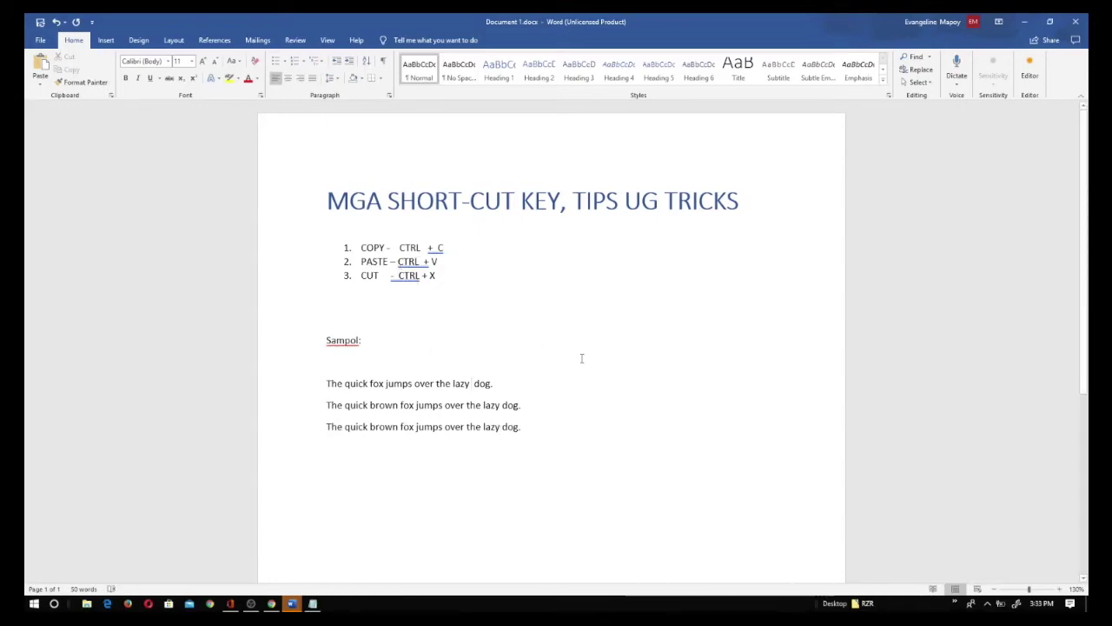
key("ctrl+v")
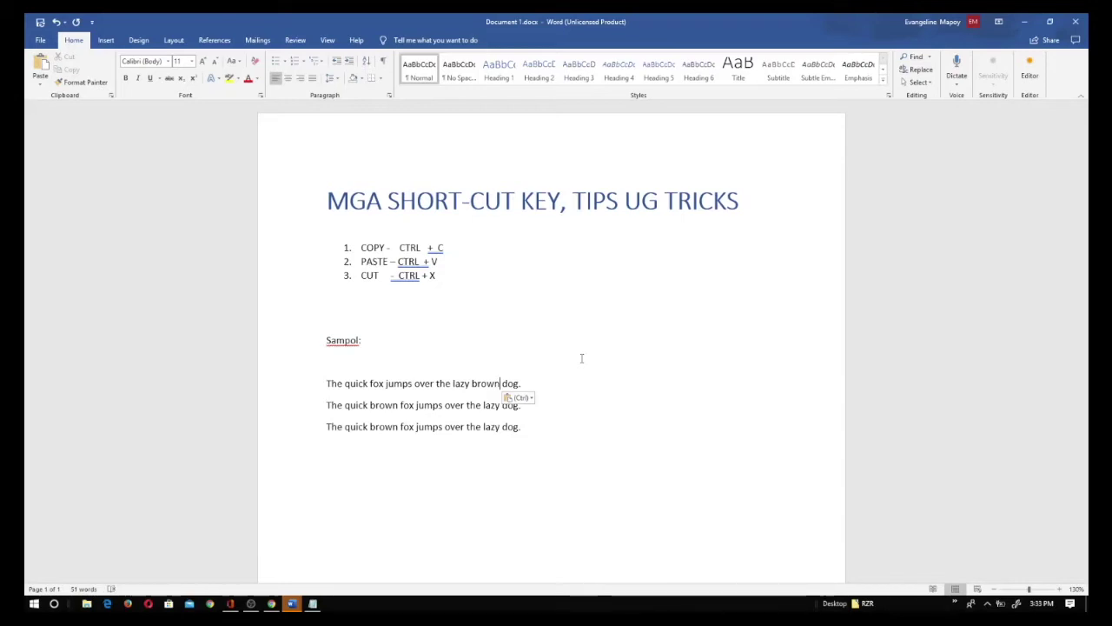
key("BackSpace")
key("BackSpace")
key("BackSpace")
key("BackSpace")
key("BackSpace")
key("ctrl+v")
left_click(582, 357)
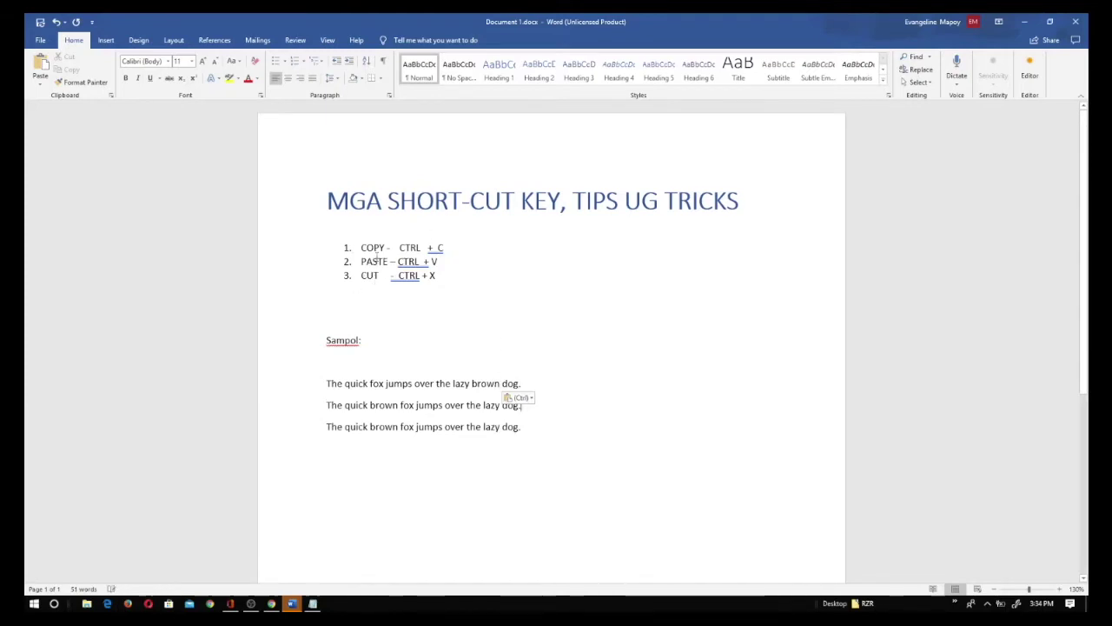
left_click(439, 277)
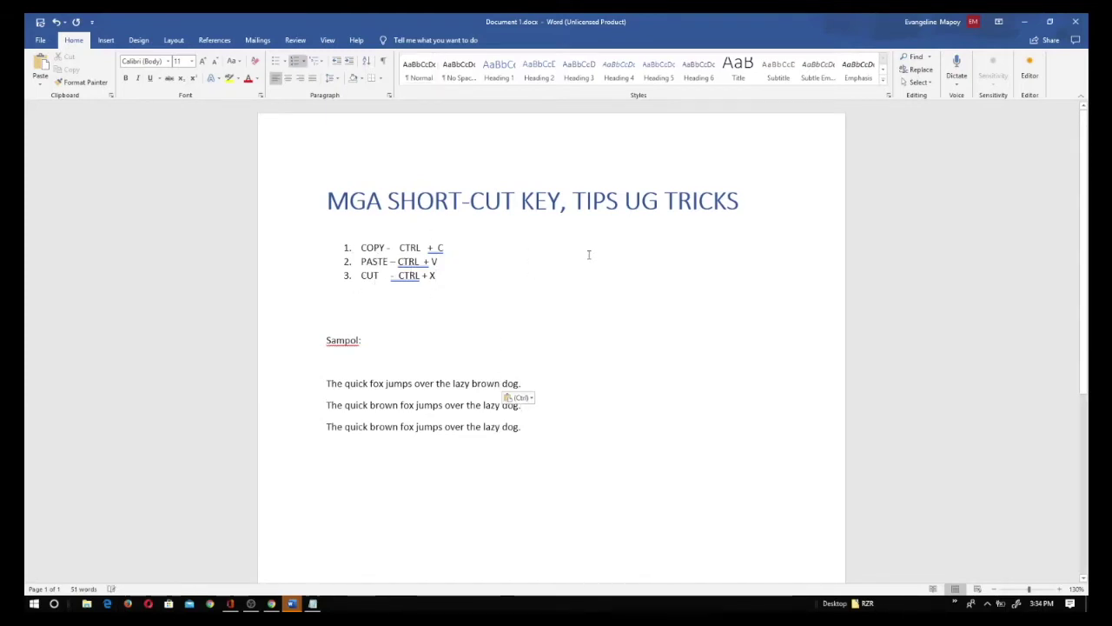
Step: Paste a copy of the first sentence as a new fourth sample line
left_click(462, 342)
left_click(468, 274)
left_click(591, 409)
left_click(432, 350)
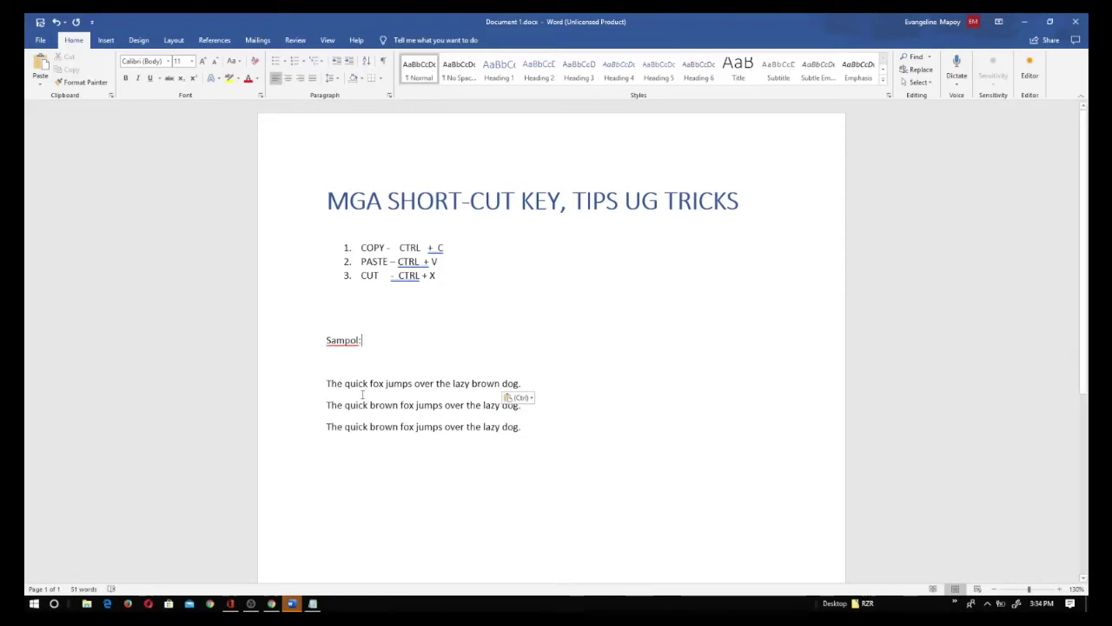
left_click_drag(530, 382, 328, 385)
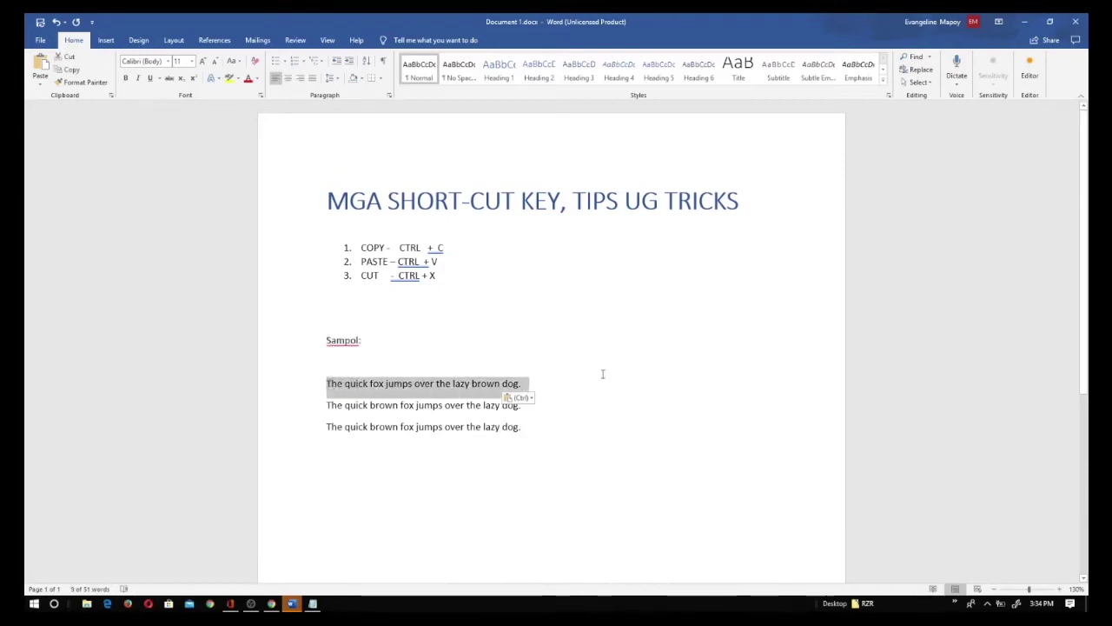
key("Up")
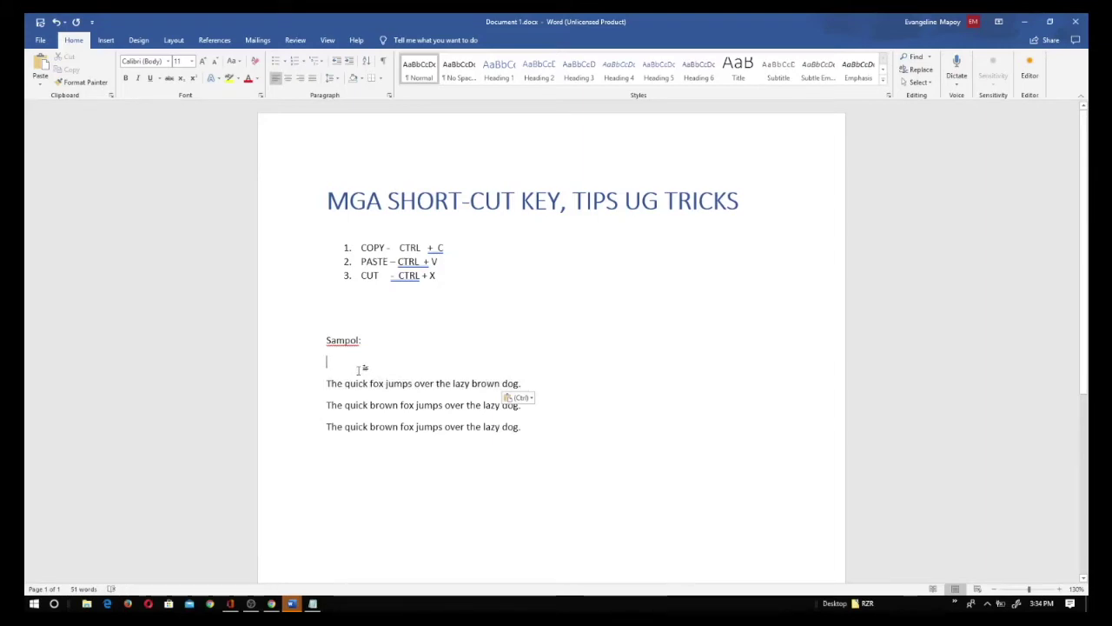
key("Down")
key("Down")
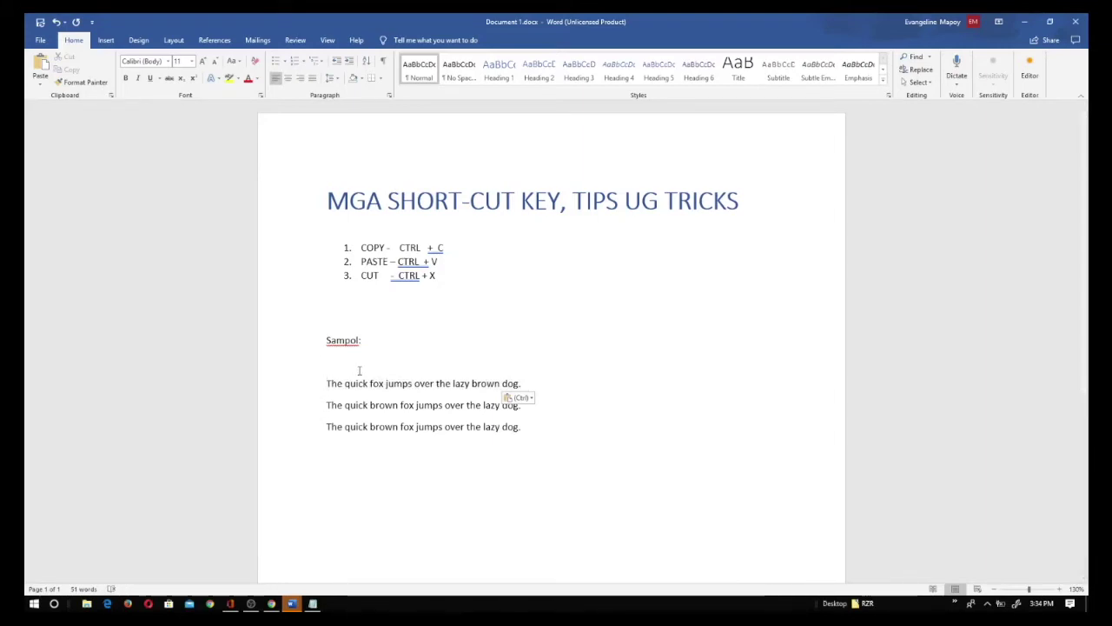
triple_click(583, 390)
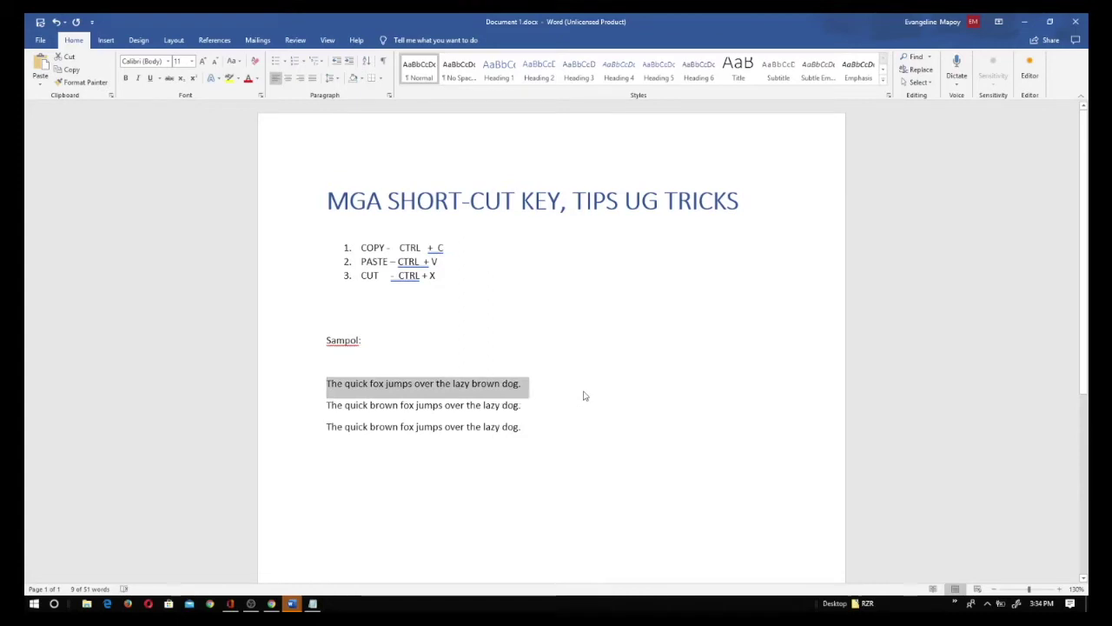
left_click(584, 391)
key("Return")
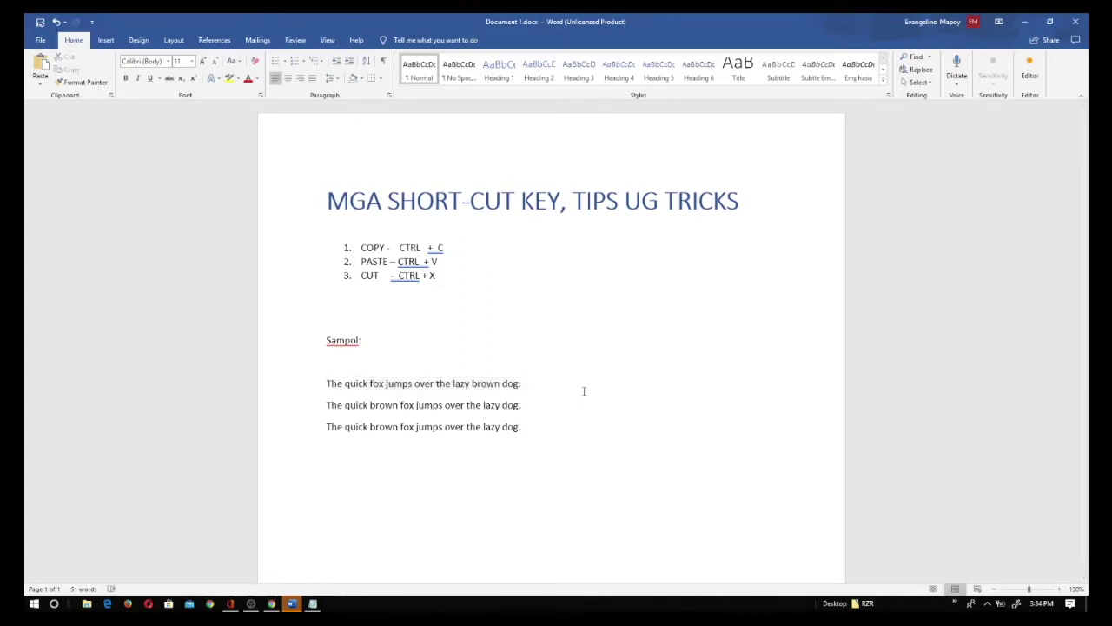
key("ctrl+v")
Step: Cut 'quick fox jumps over the lazy' and paste it after 'The brown dog.' on line four
key("Right")
key("Right")
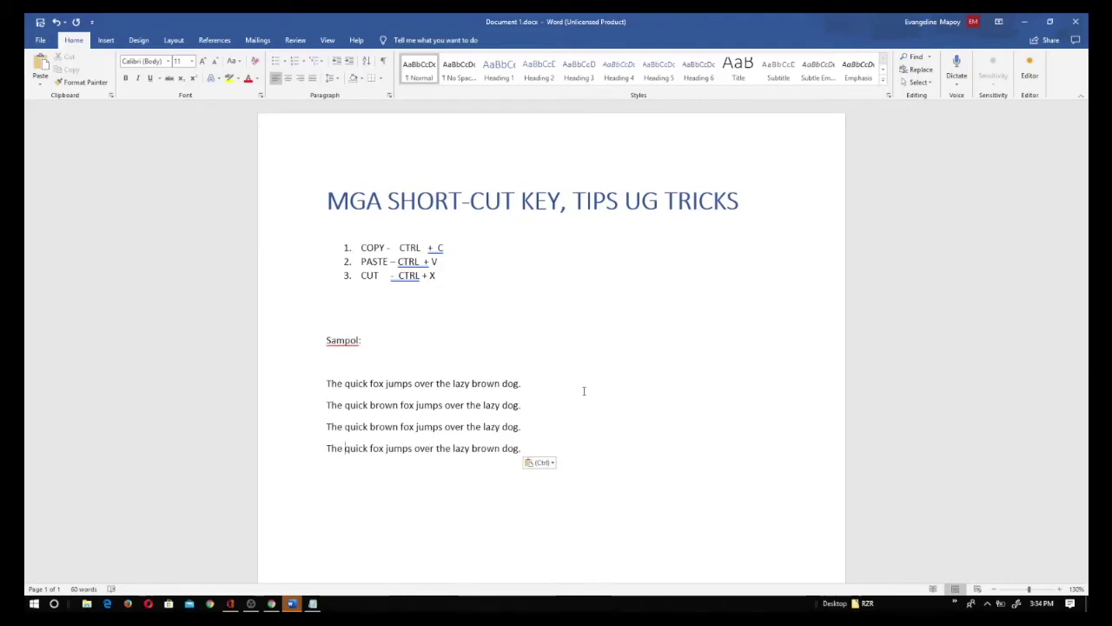
key("ctrl+shift+Right")
key("ctrl+shift+Right")
key("ctrl+shift+Right")
key("ctrl+shift+Right")
key("ctrl+shift+Right")
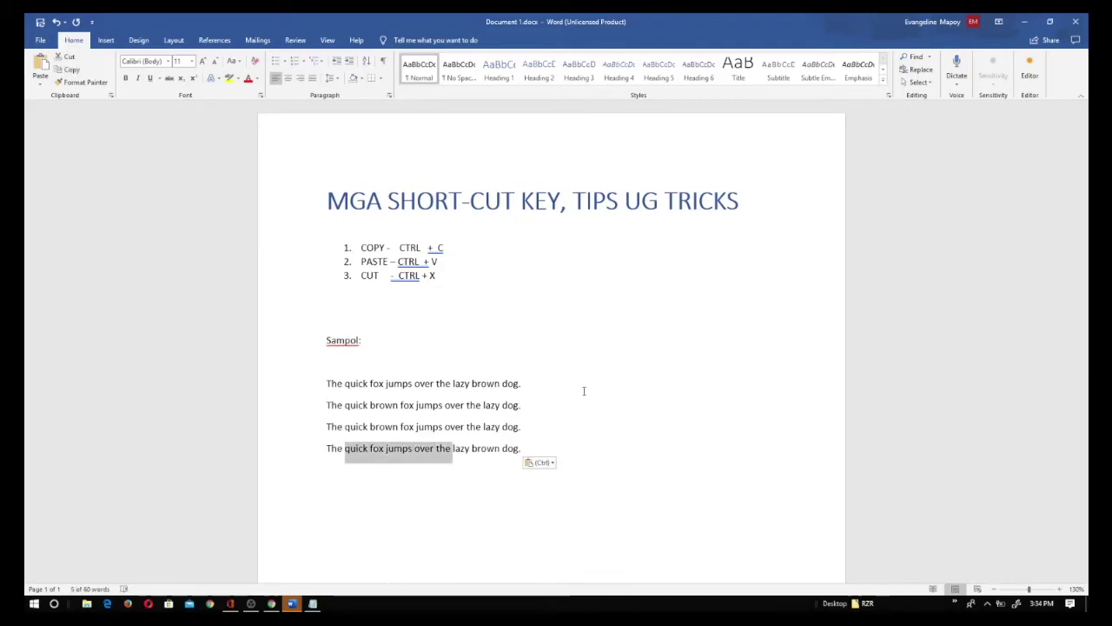
key("ctrl+shift+Right")
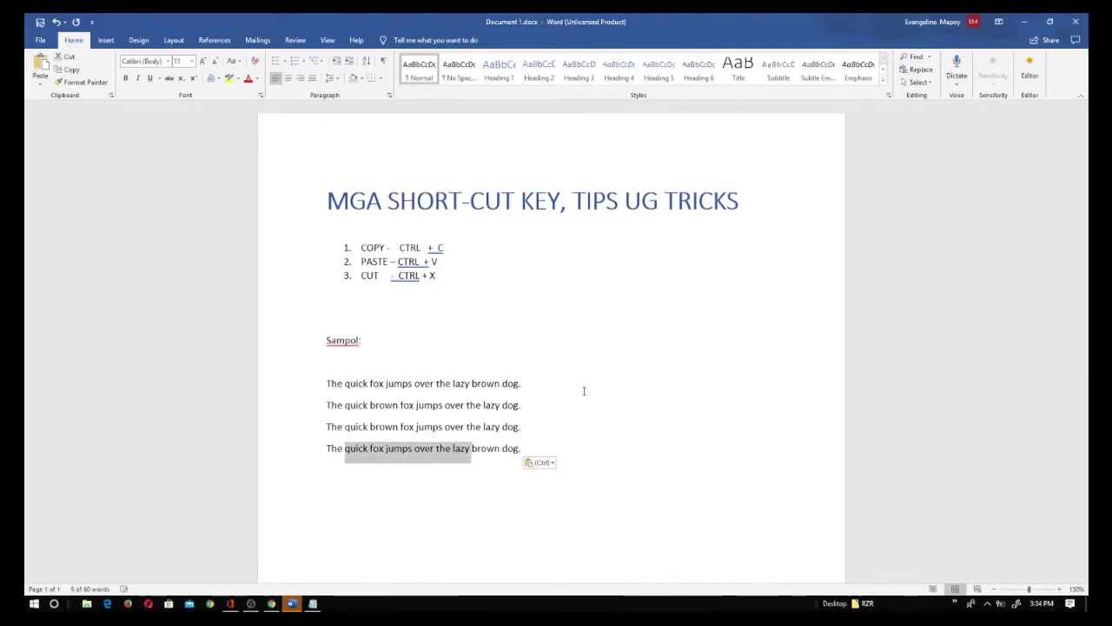
key("ctrl+x")
key("Right")
key("Right")
key("Right")
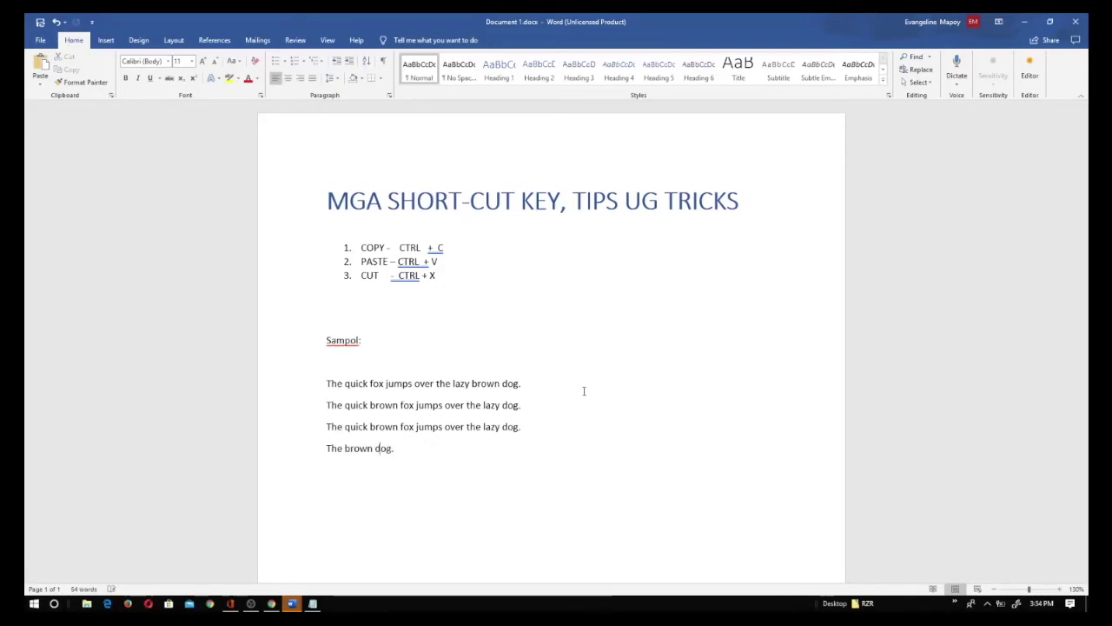
key("ctrl+v")
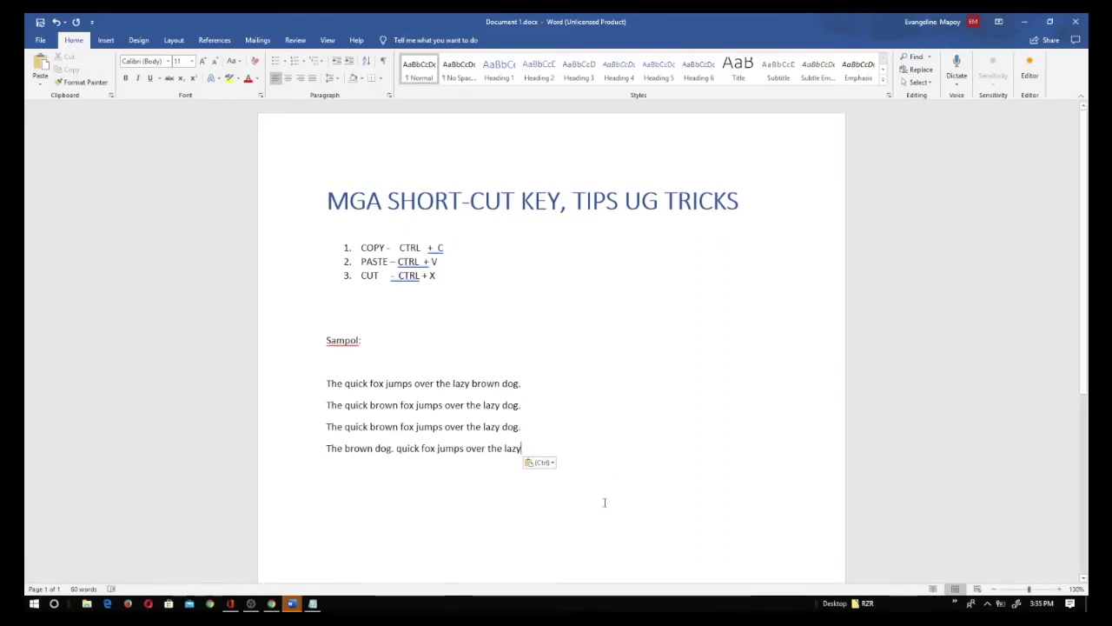
left_click(519, 261)
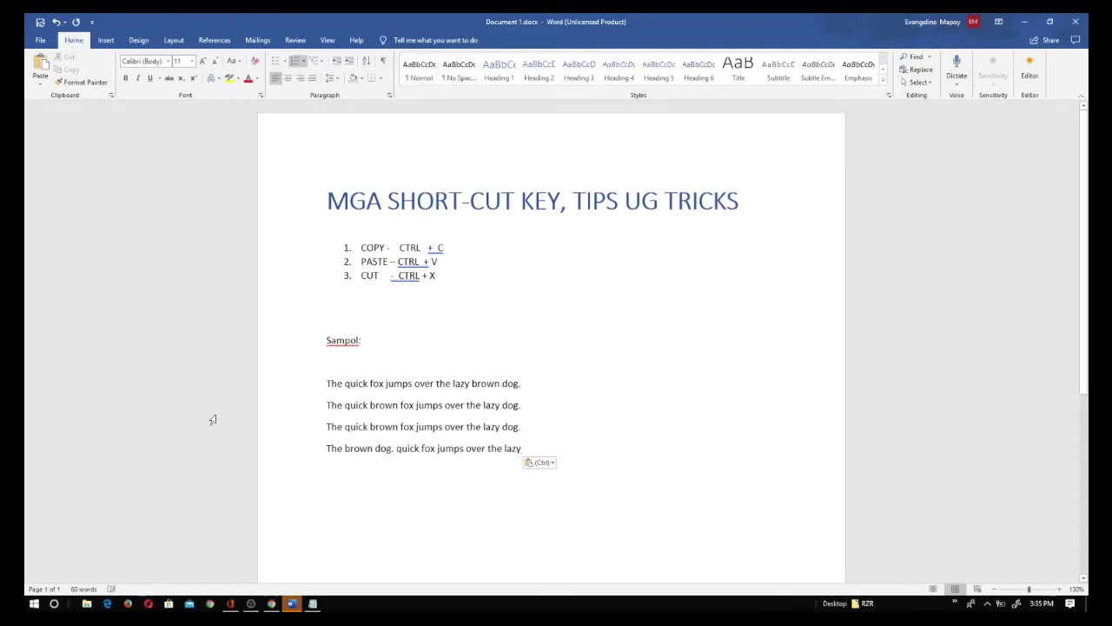
left_click(608, 368)
key("Down")
key("Down")
key("Up")
key("Up")
key("Up")
key("Up")
key("Up")
key("Up")
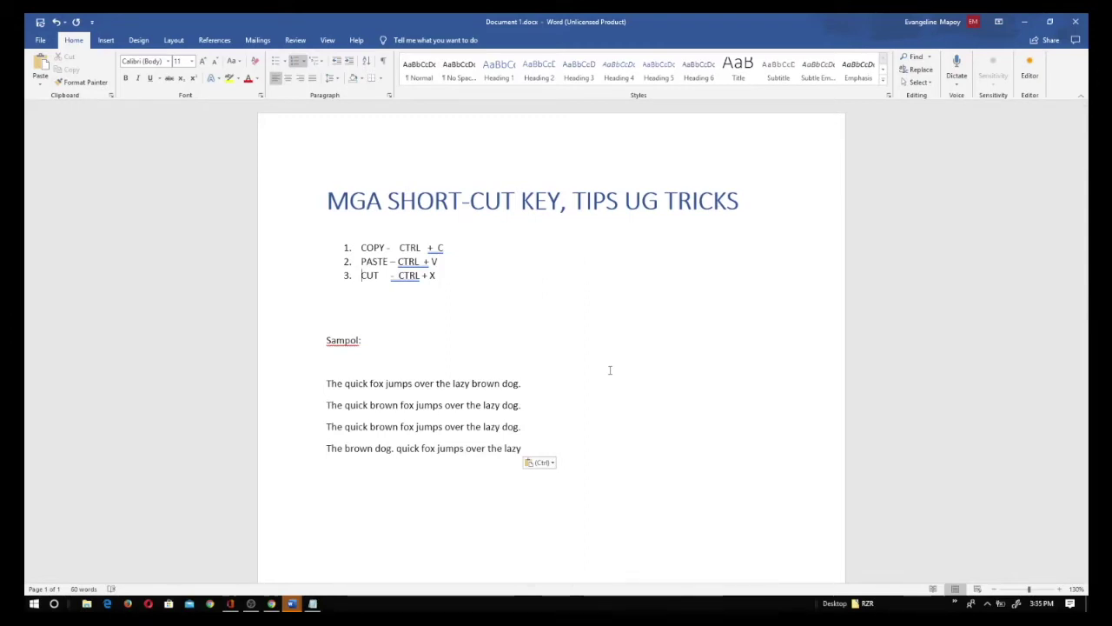
Step: Add a dash after CUT and type item 4 as SAVE - CTRL + S
key("Right")
key("Right")
key("Right")
key("Right")
type("-")
key("Return")
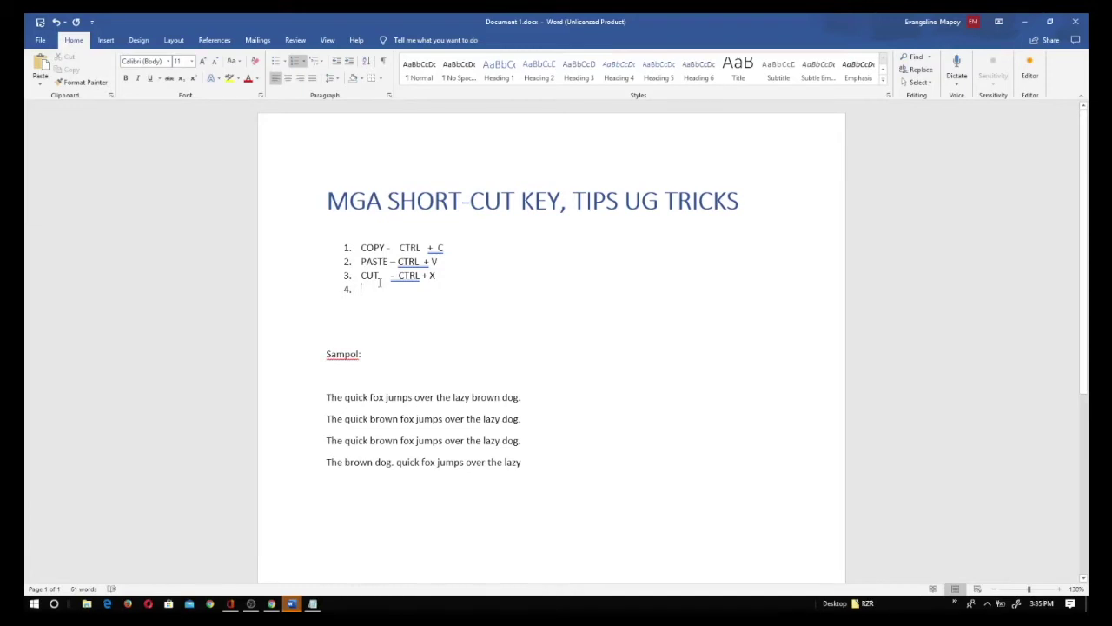
type("S")
key("BackSpace")
key("BackSpace")
type("AVE  - CT")
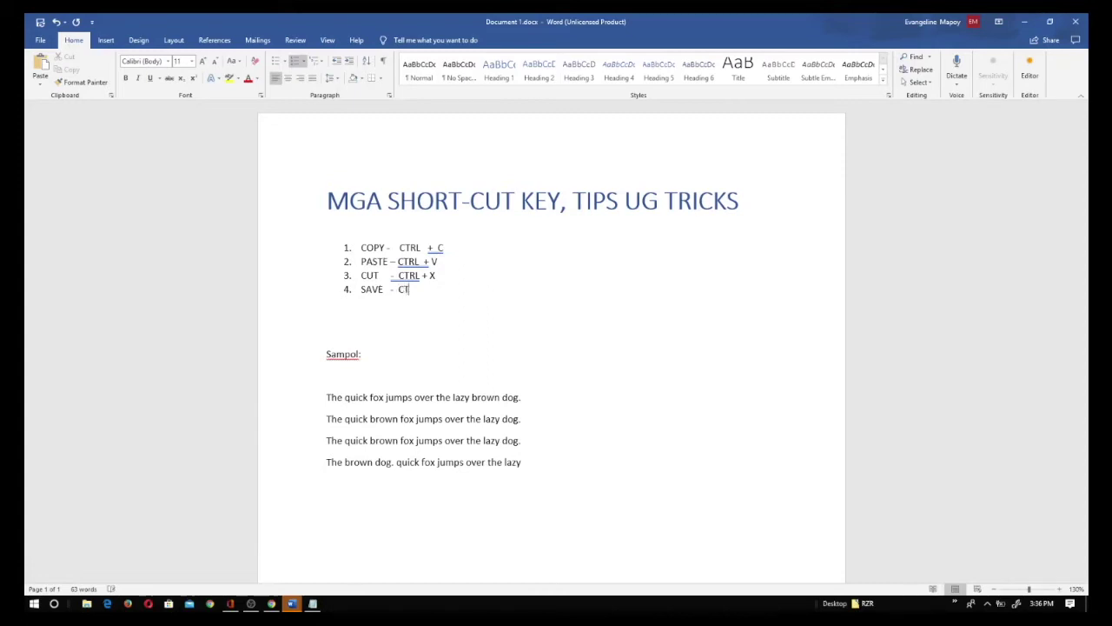
type("RL + S")
left_click(409, 304)
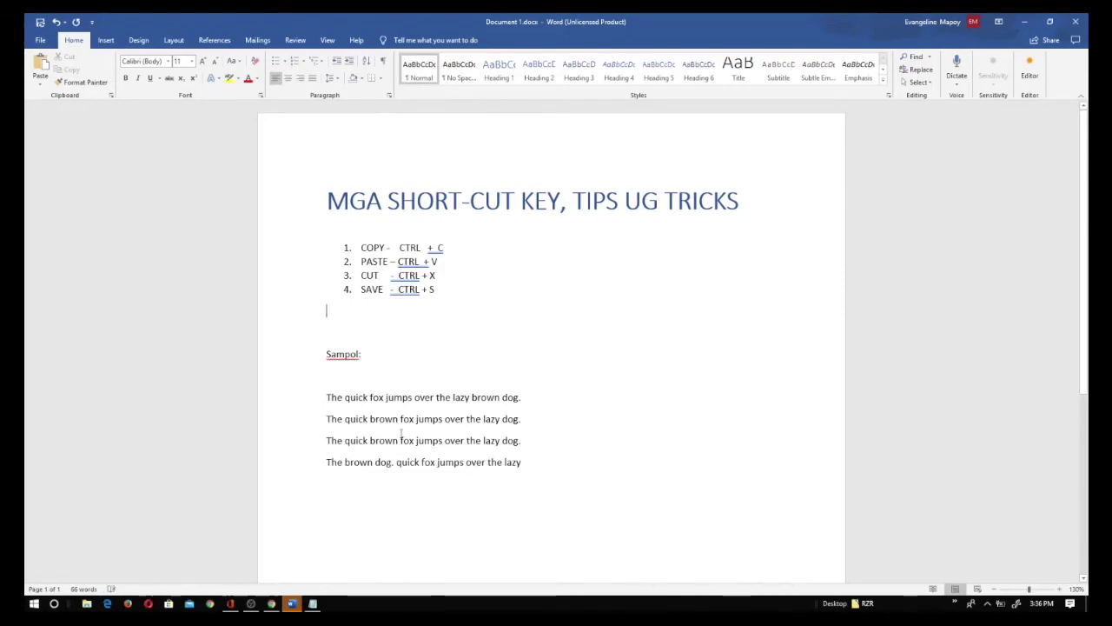
left_click(618, 300)
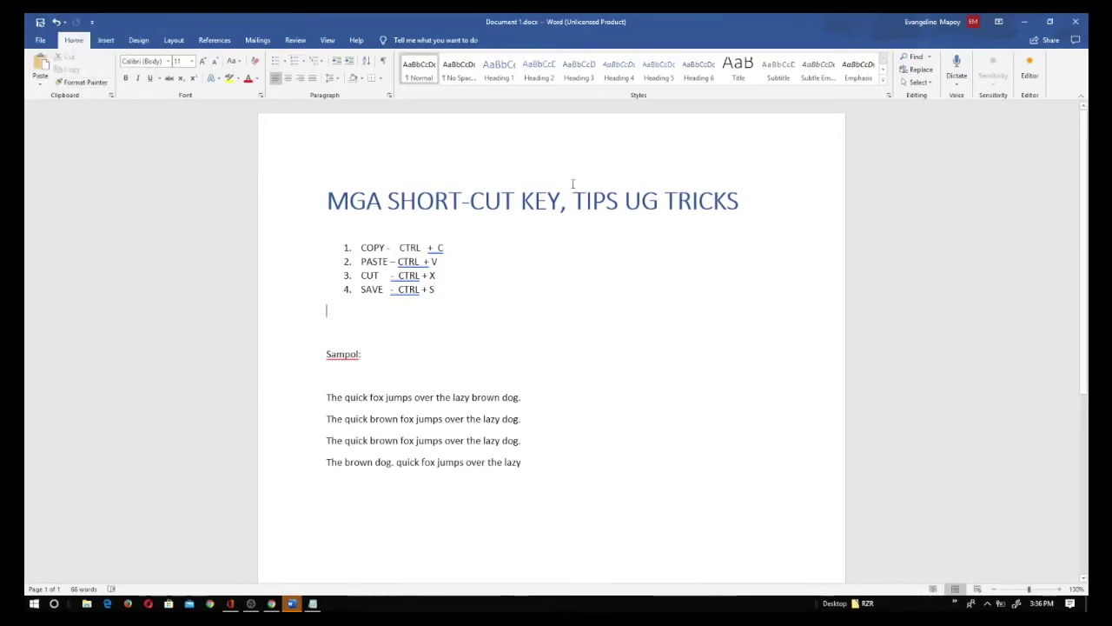
left_click(40, 40)
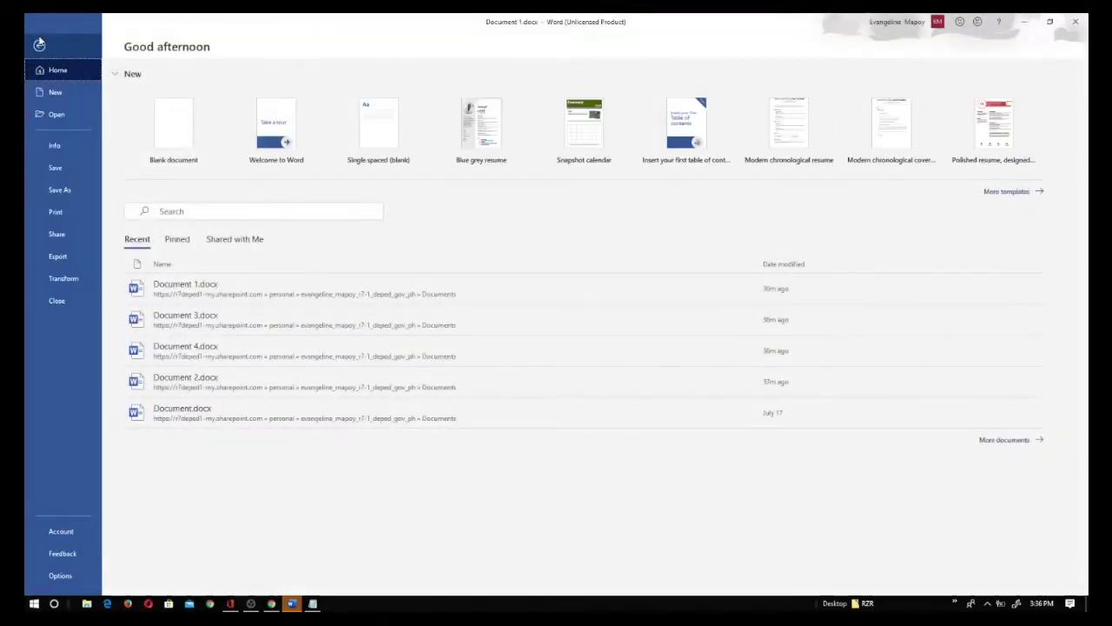
left_click(56, 191)
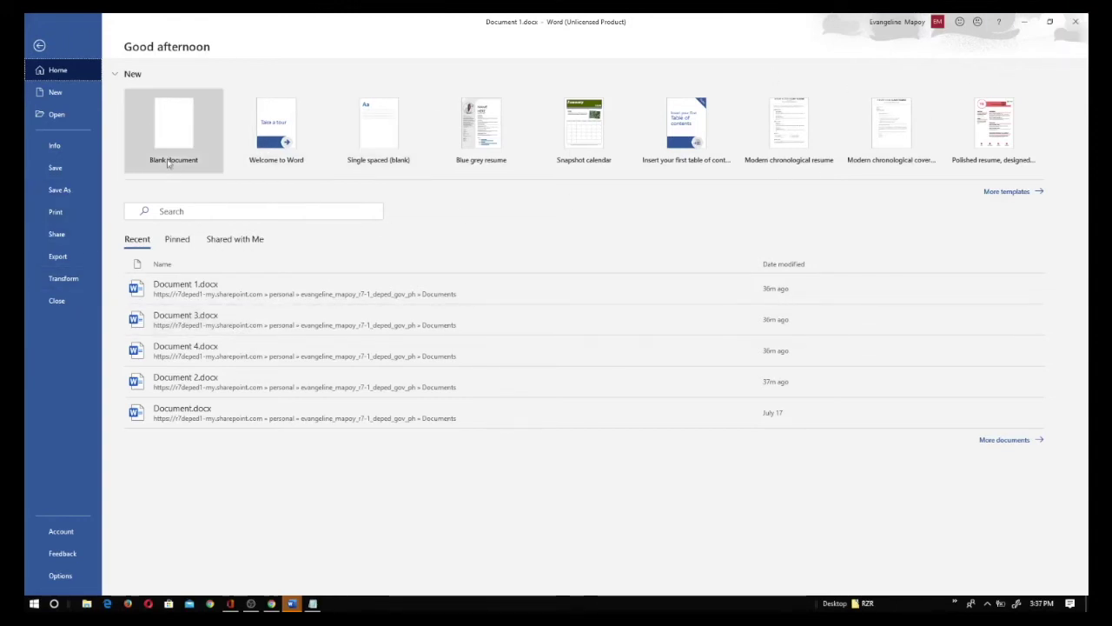
left_click(214, 290)
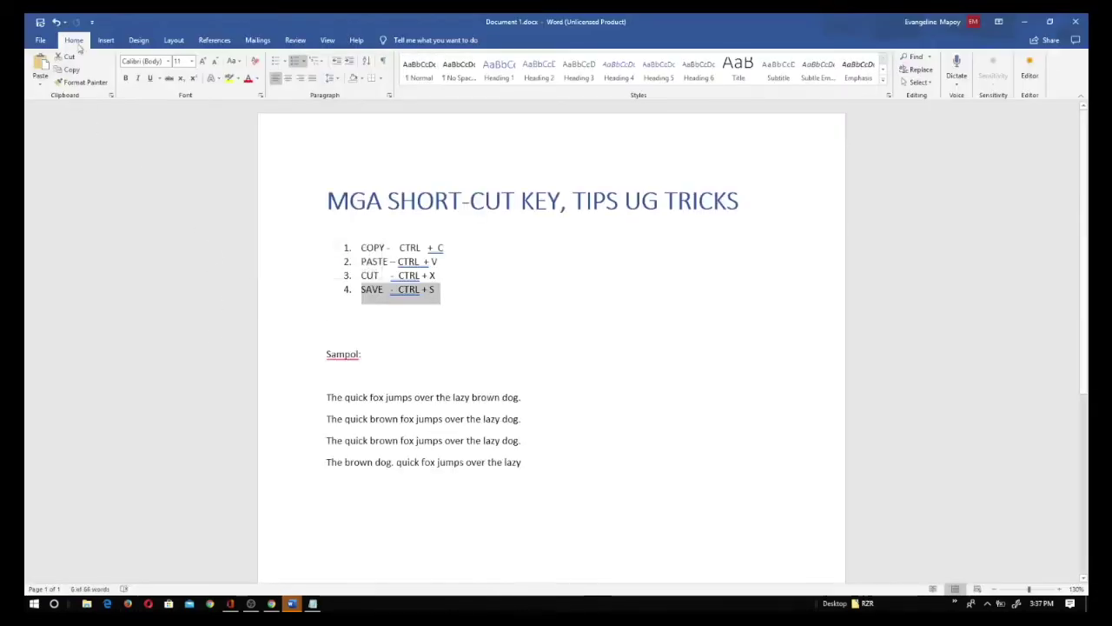
right_click(40, 23)
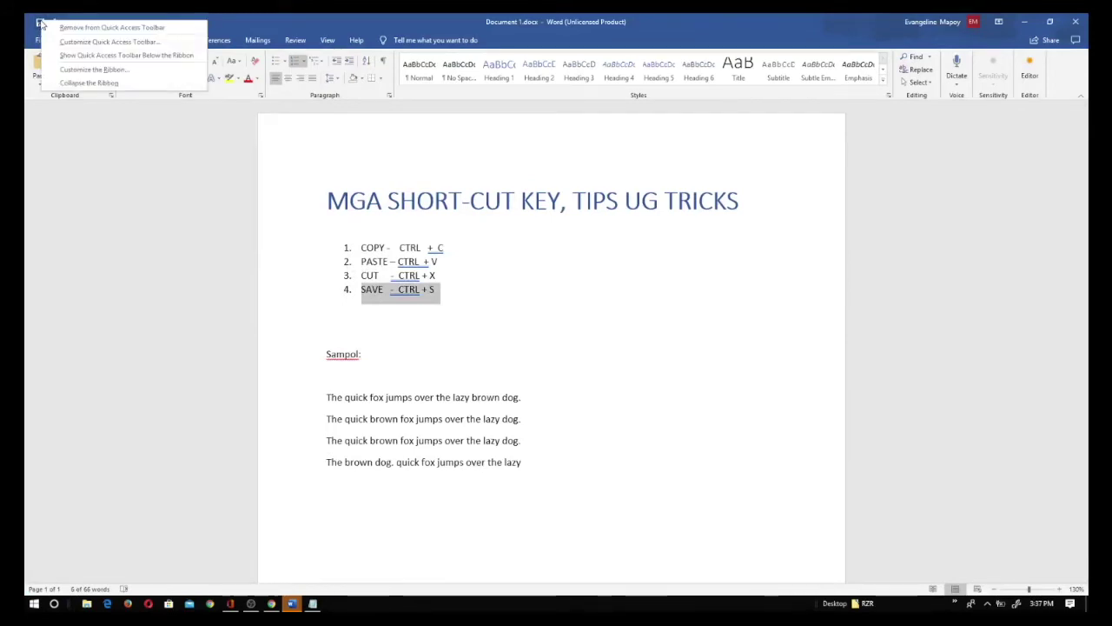
left_click(61, 179)
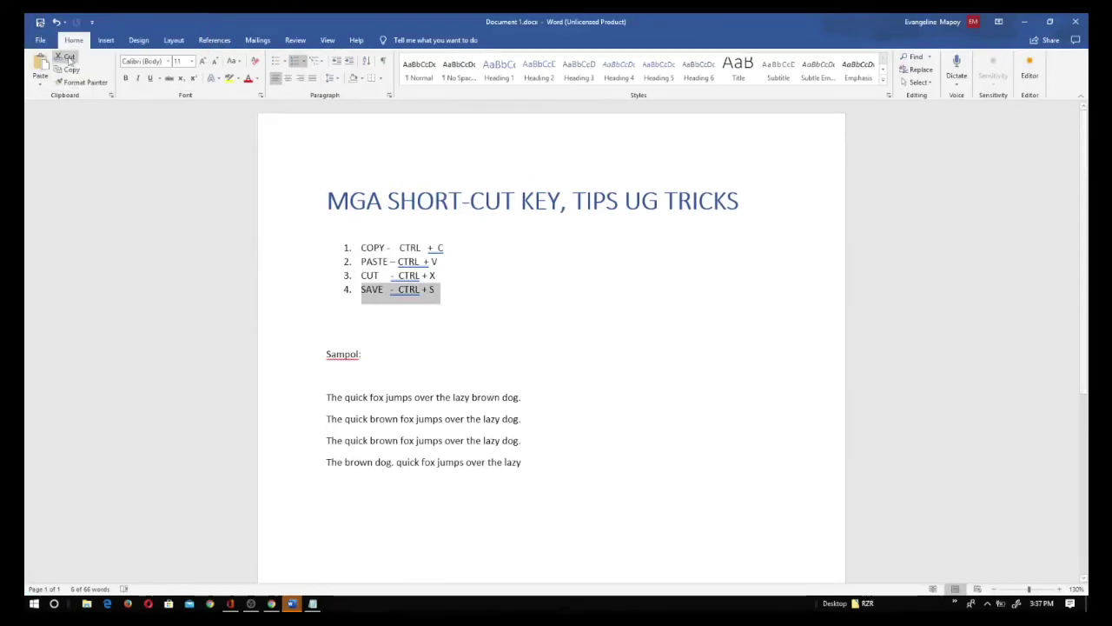
left_click(40, 40)
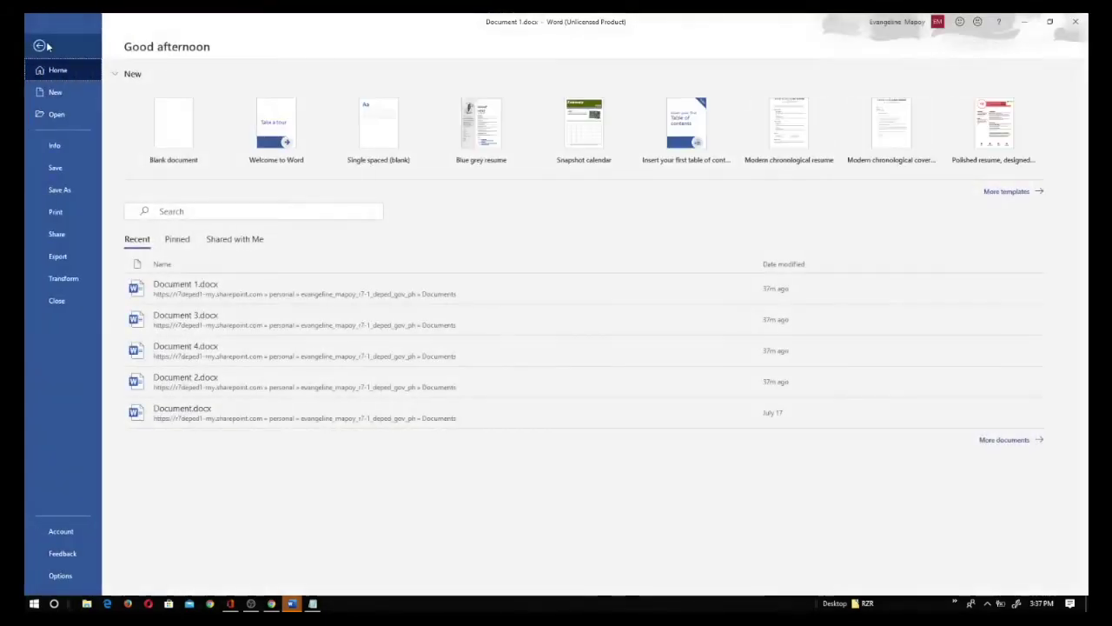
Step: Use Save As to store the file on OneDrive as Keyboard-shortcuts.docx
left_click(61, 190)
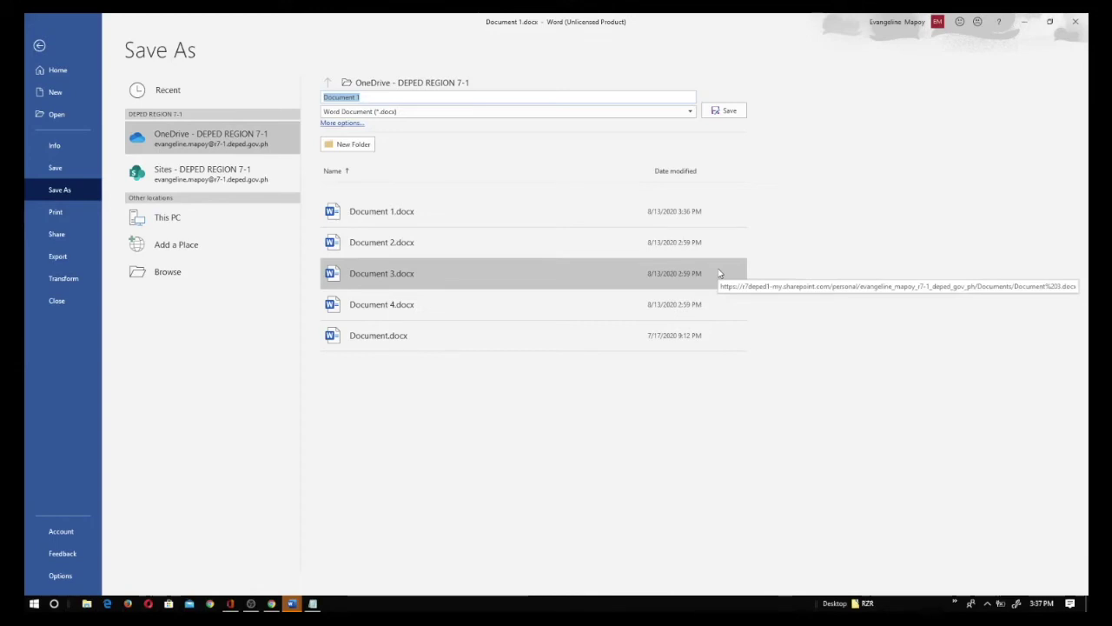
type("Key")
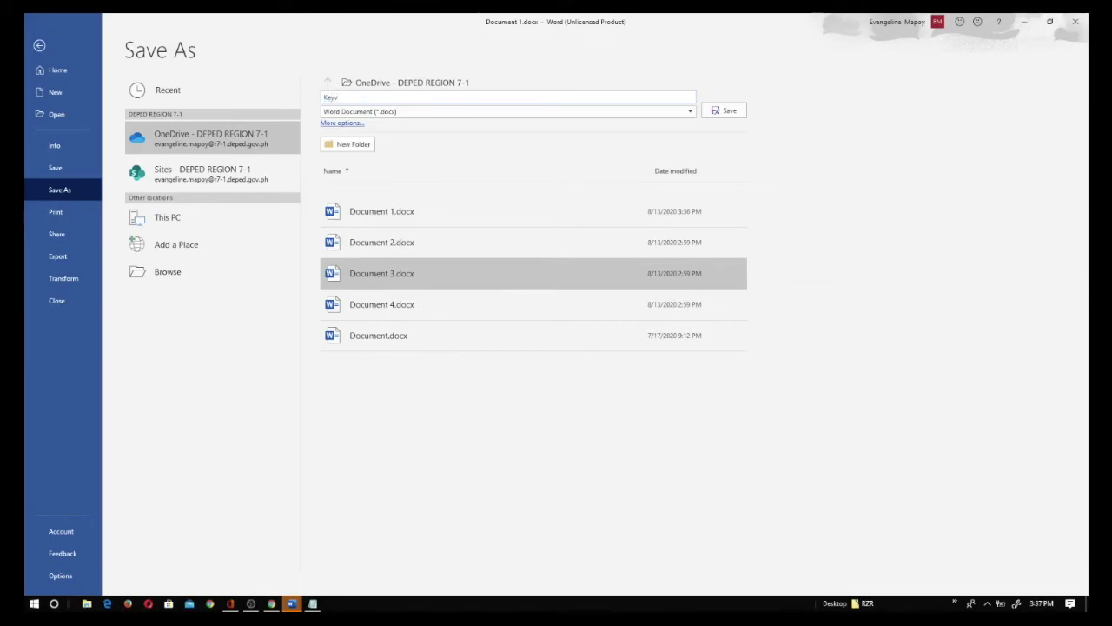
type("board")
type("-shortcuts")
left_click(728, 111)
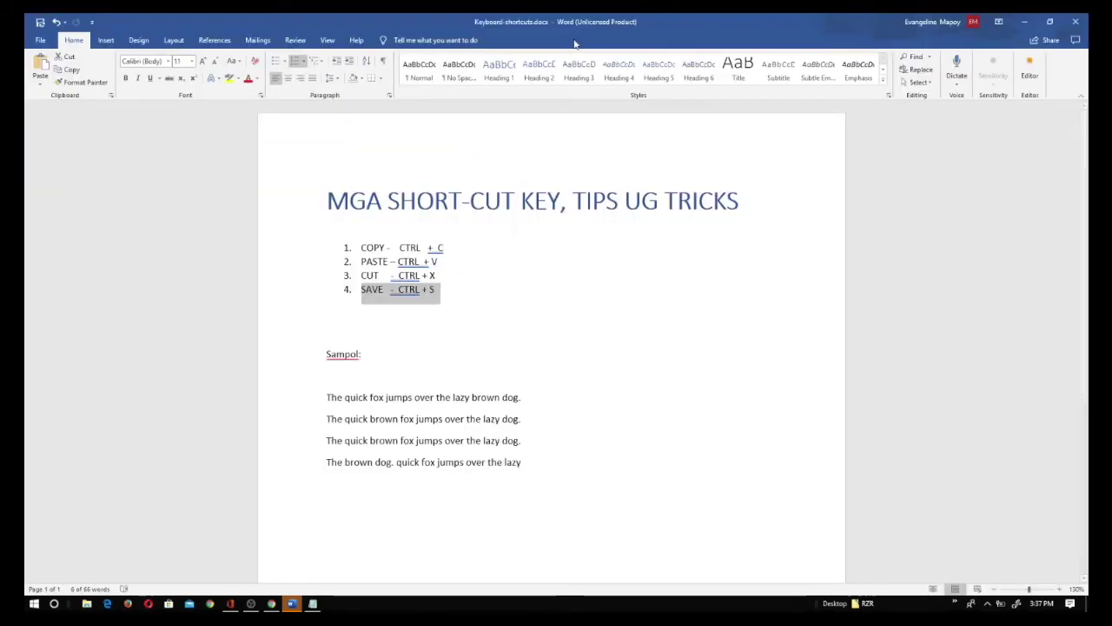
left_click(482, 301)
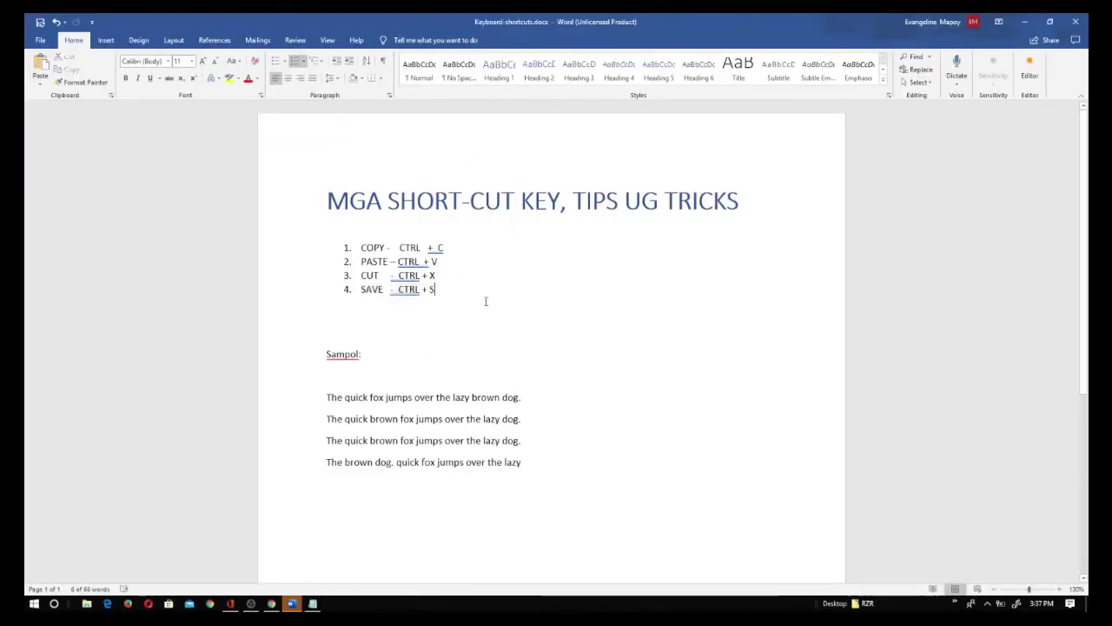
Step: Type 'Hello world, kamusta mo diha, BisdakIT' on a line below the sample sentences
left_click(538, 383)
left_click(542, 453)
key("Up")
key("Up")
key("ctrl+z")
key("Up")
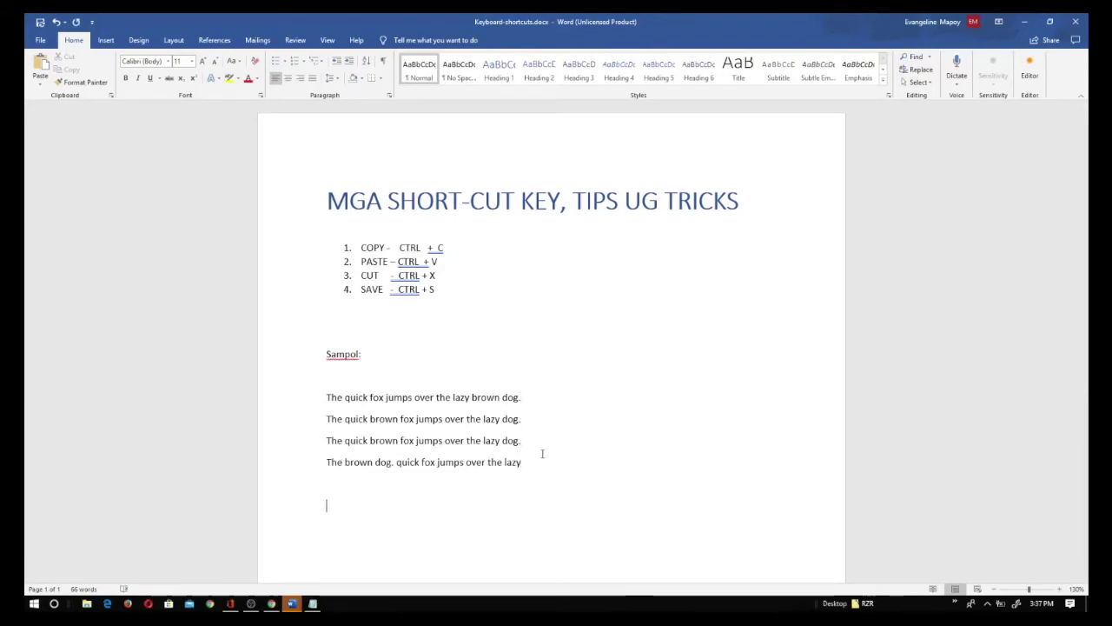
type("Hello world, ")
type("kamusta mo diha")
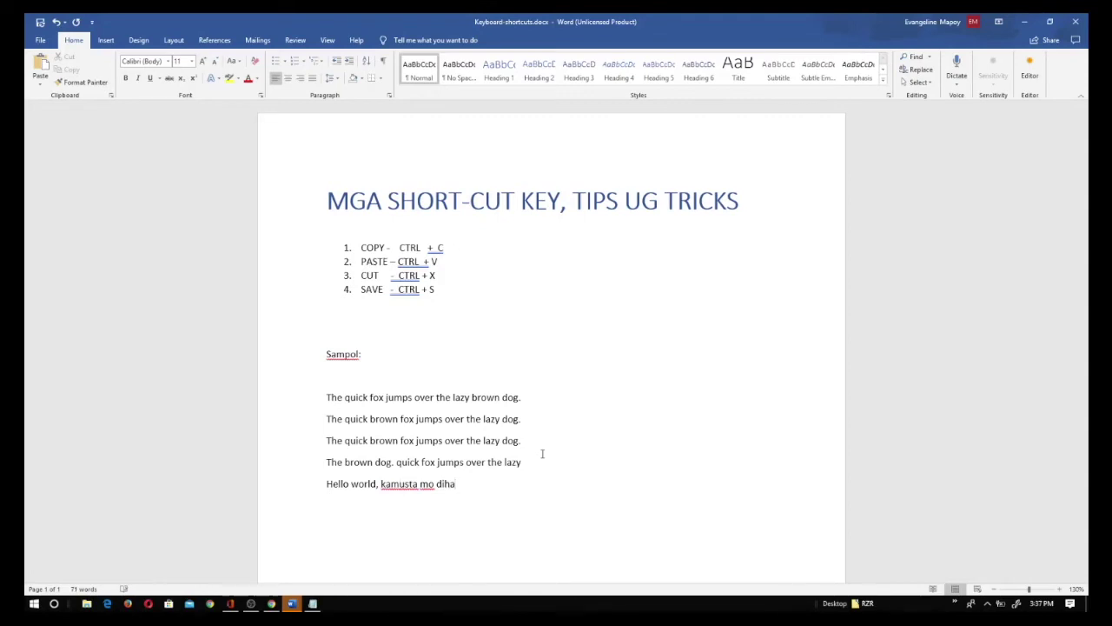
type(", BisdakIT")
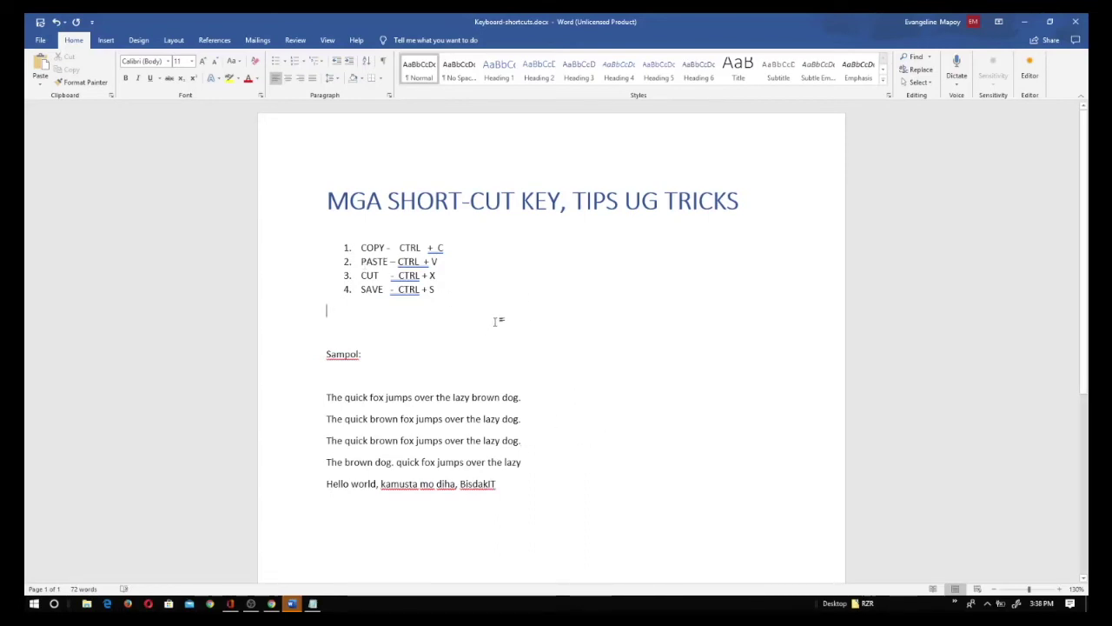
Step: Start an empty numbered item 5 below SAVE - CTRL + S
key("Down")
left_click_drag(362, 288, 437, 289)
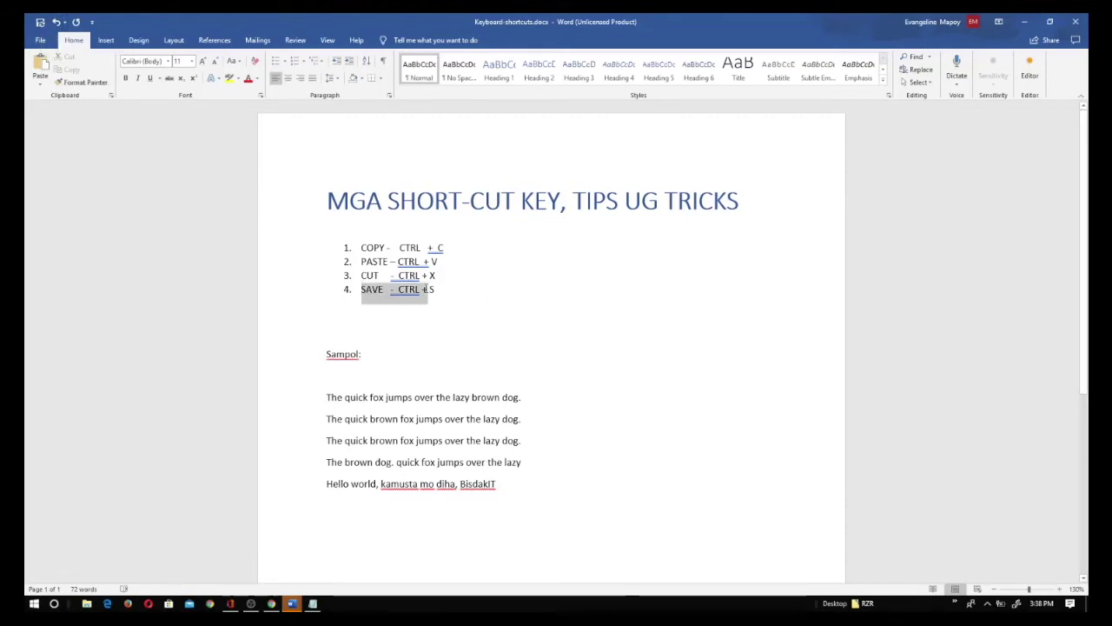
left_click(645, 333)
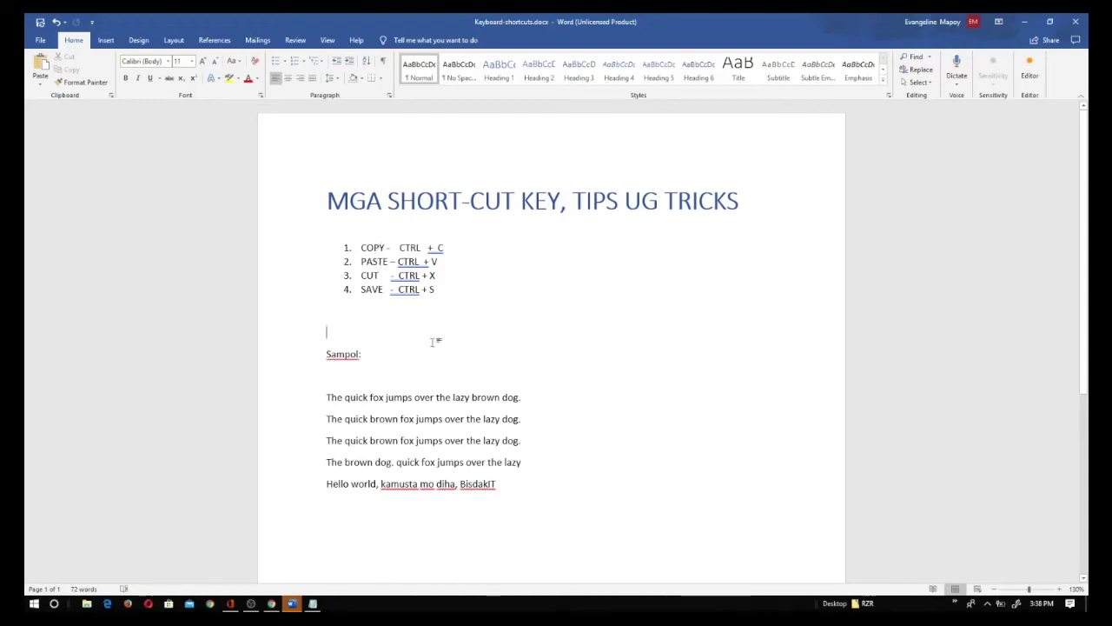
key("Up")
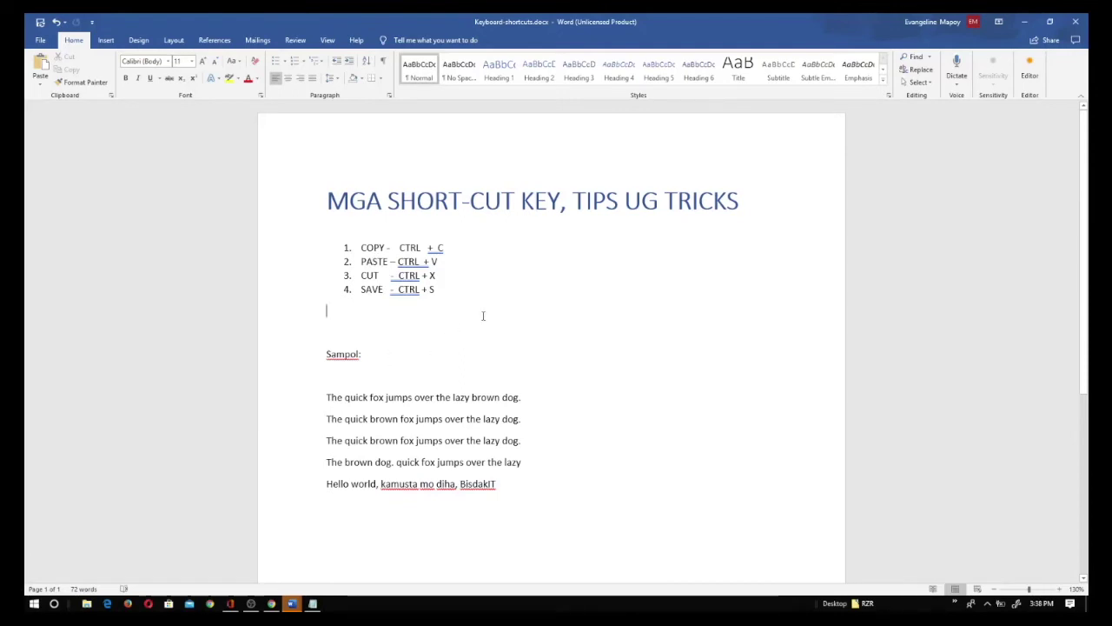
key("Up")
left_click(487, 293)
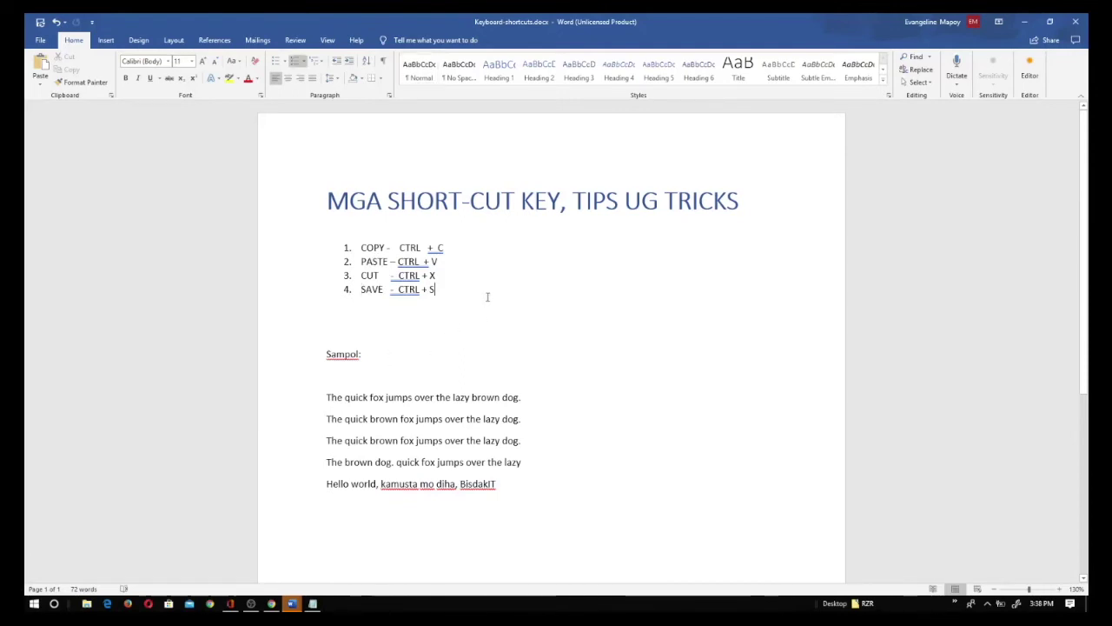
key("Return")
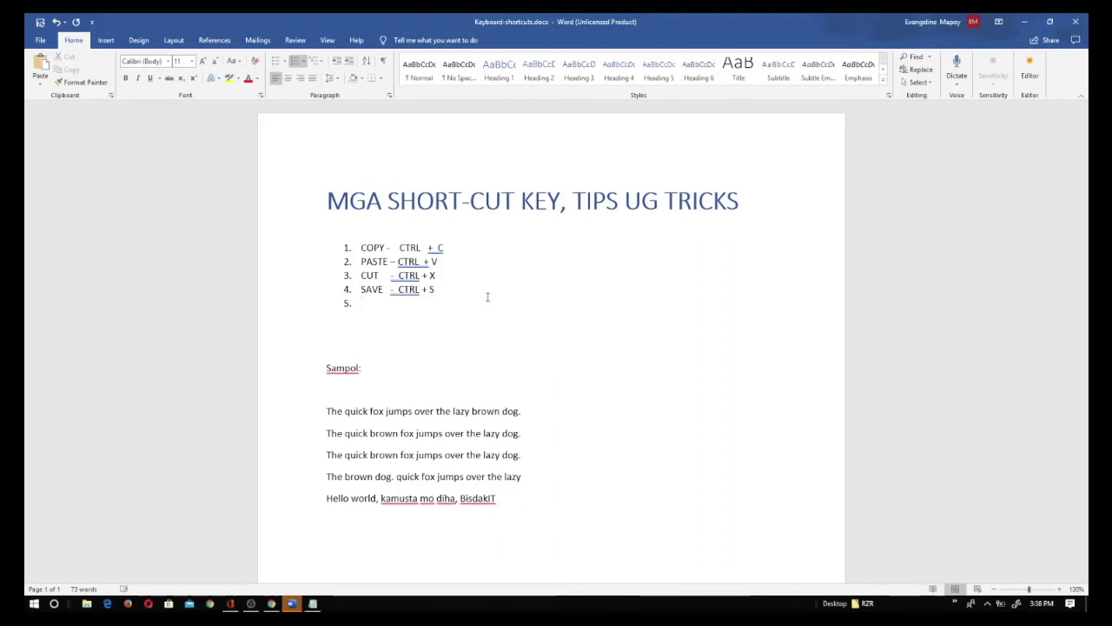
Step: Complete item 5 as 'PRINT - CTRL + P' and try Ctrl+P to show the print preview
type("PRINT -")
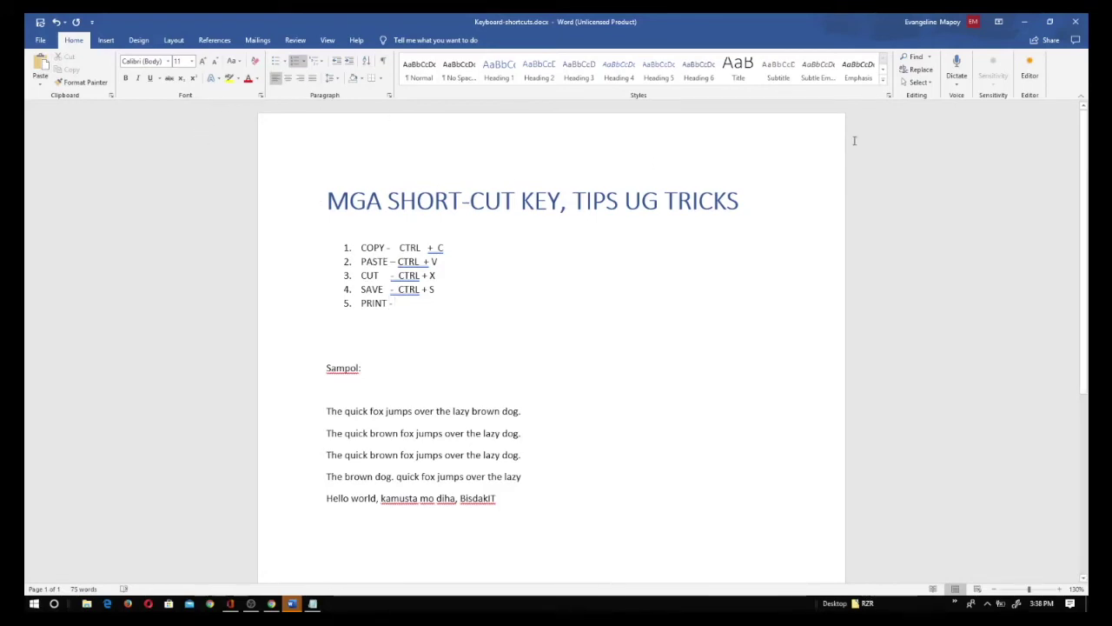
left_click(280, 176)
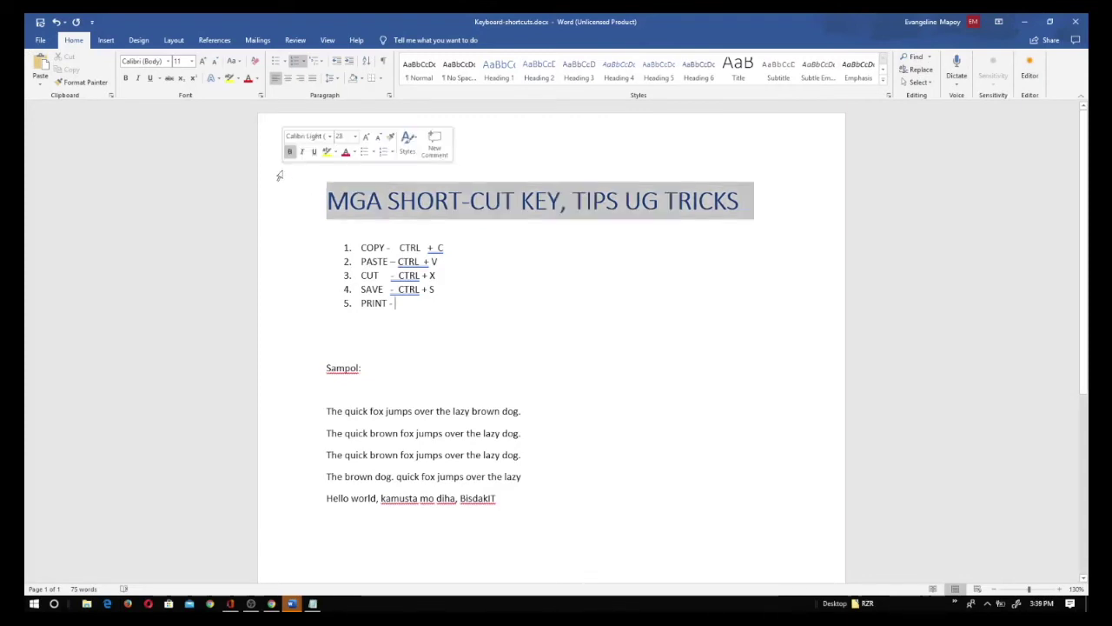
left_click(459, 283)
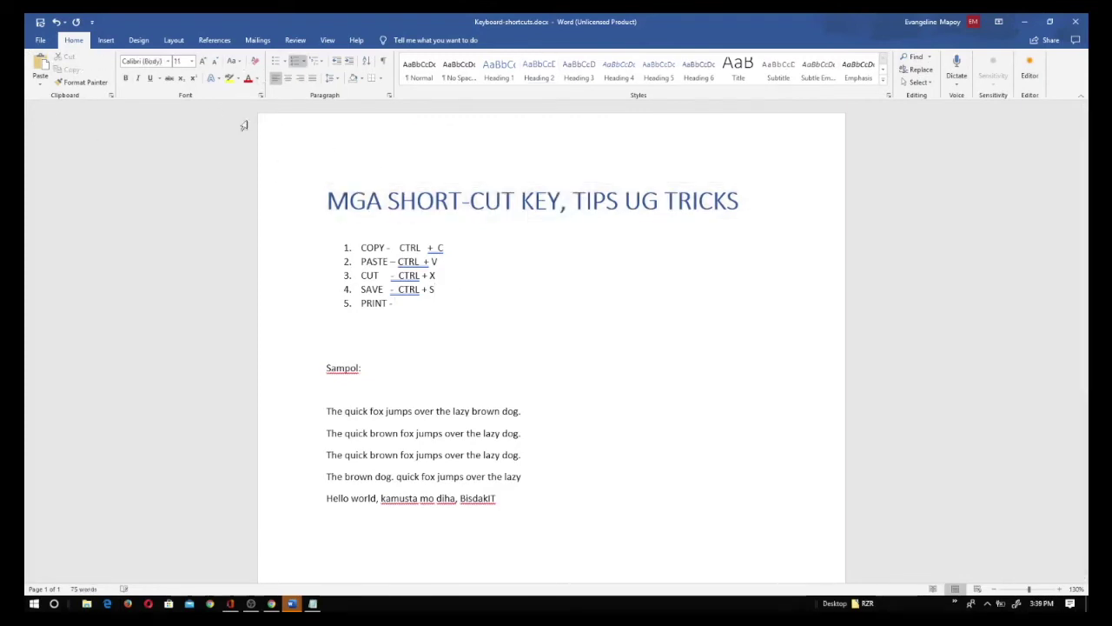
left_click(327, 346)
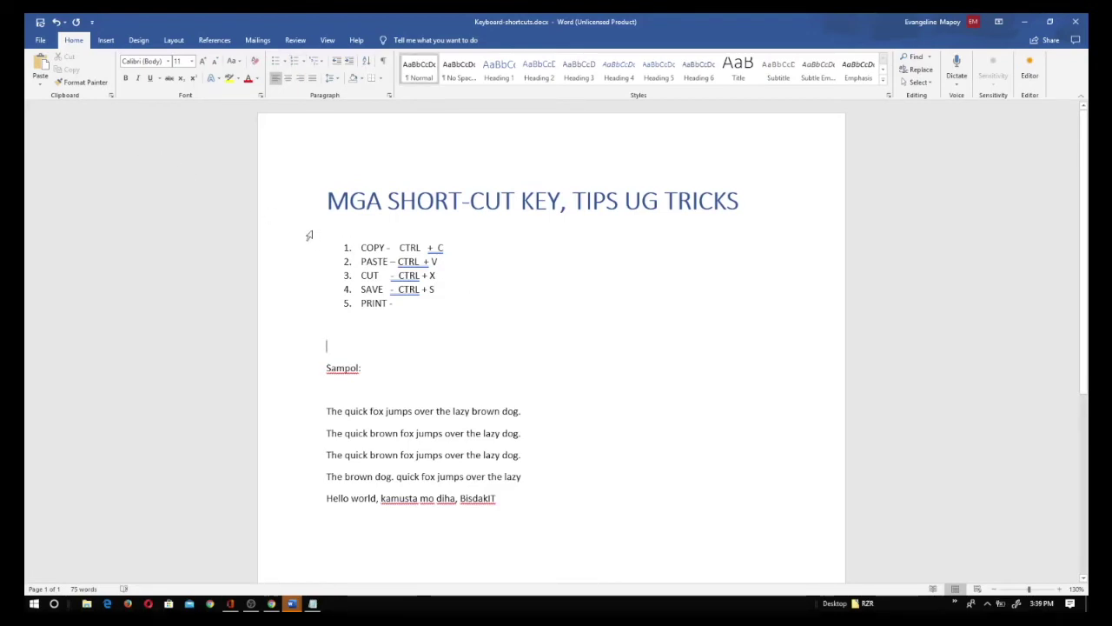
left_click(425, 302)
type("CTRL ")
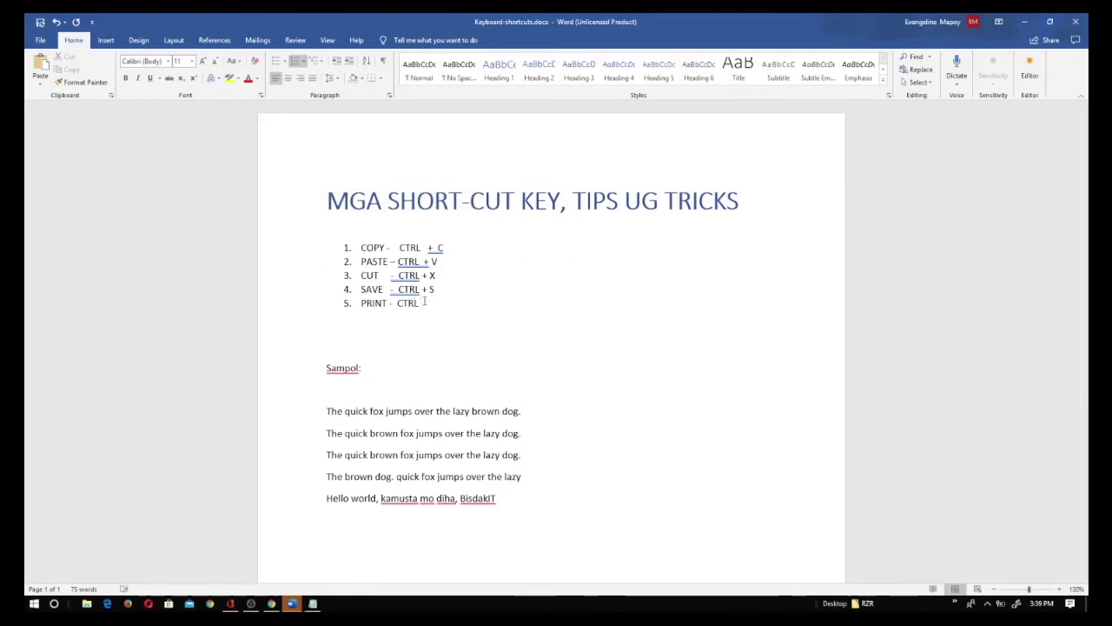
type("+ P")
left_click(501, 321)
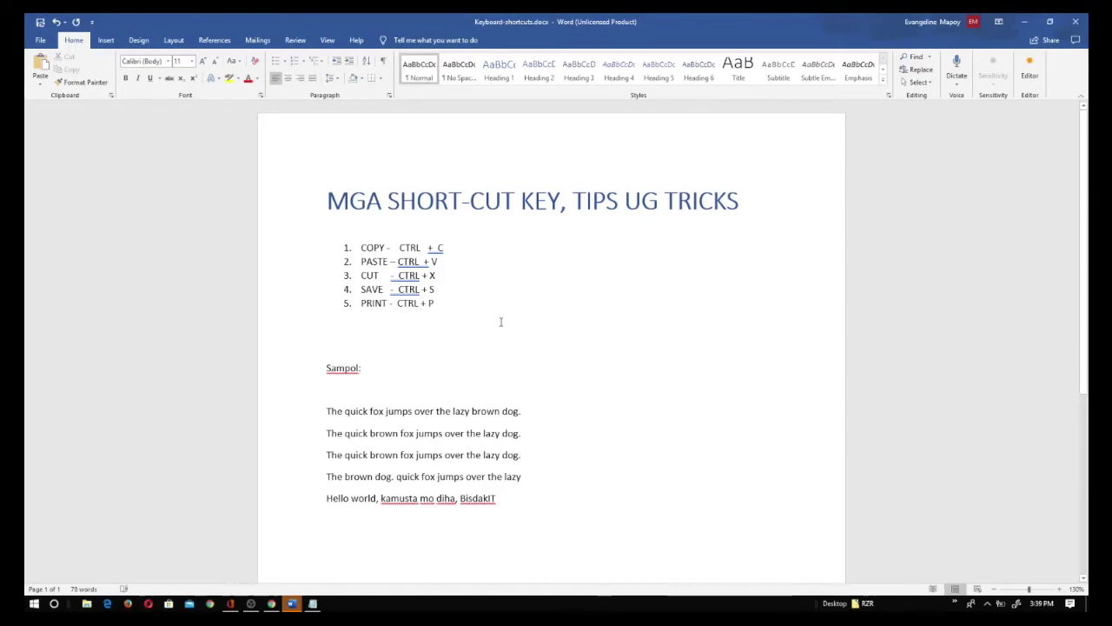
key("ctrl+p")
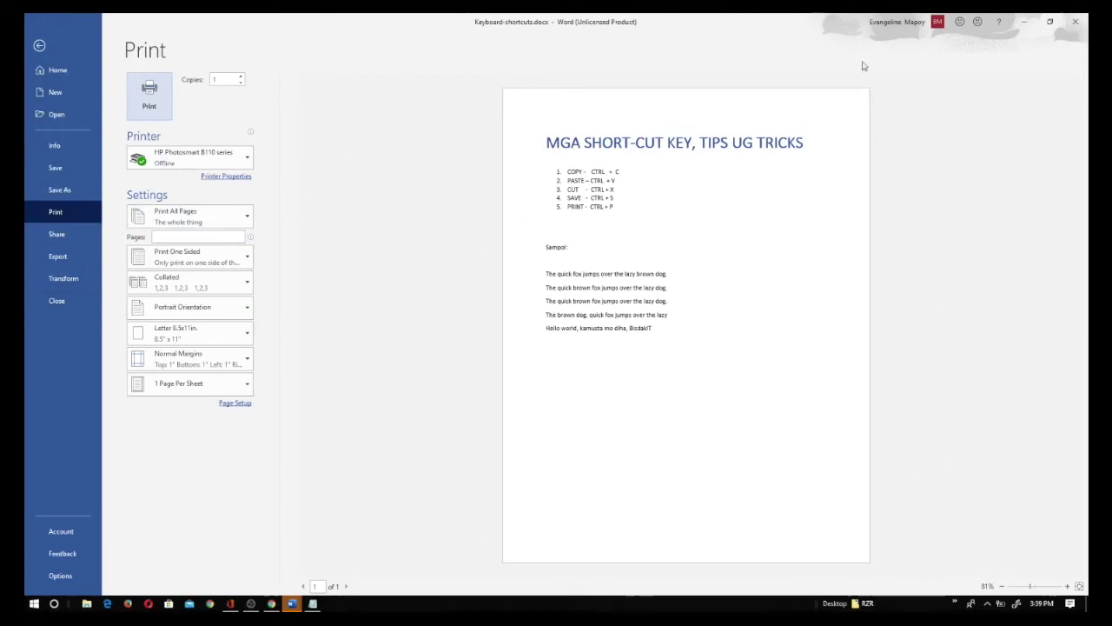
left_click(1050, 21)
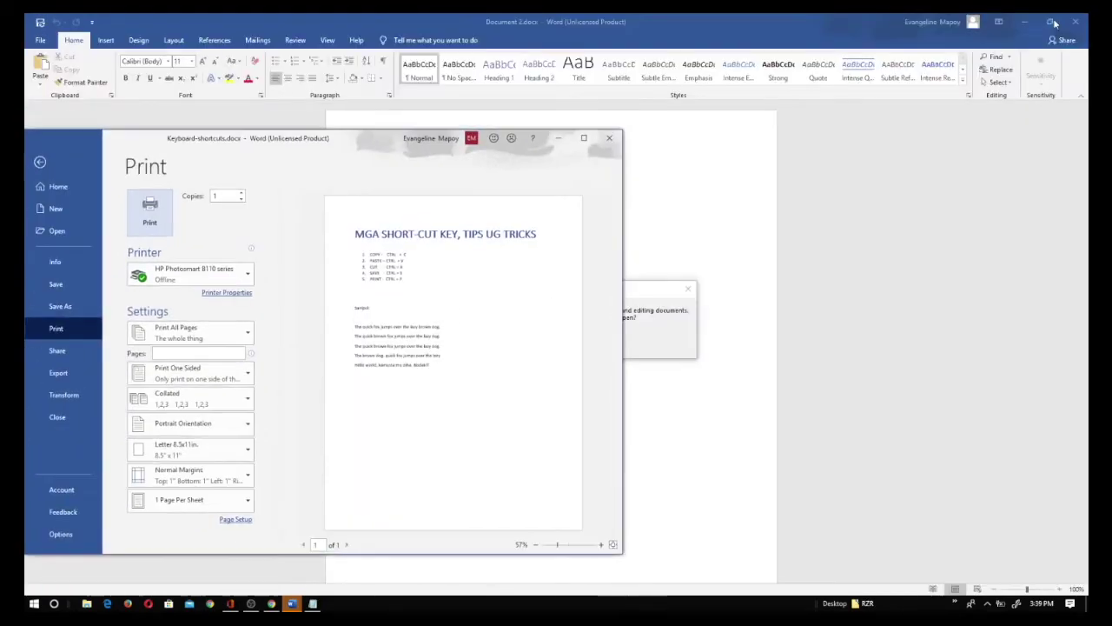
left_click(611, 138)
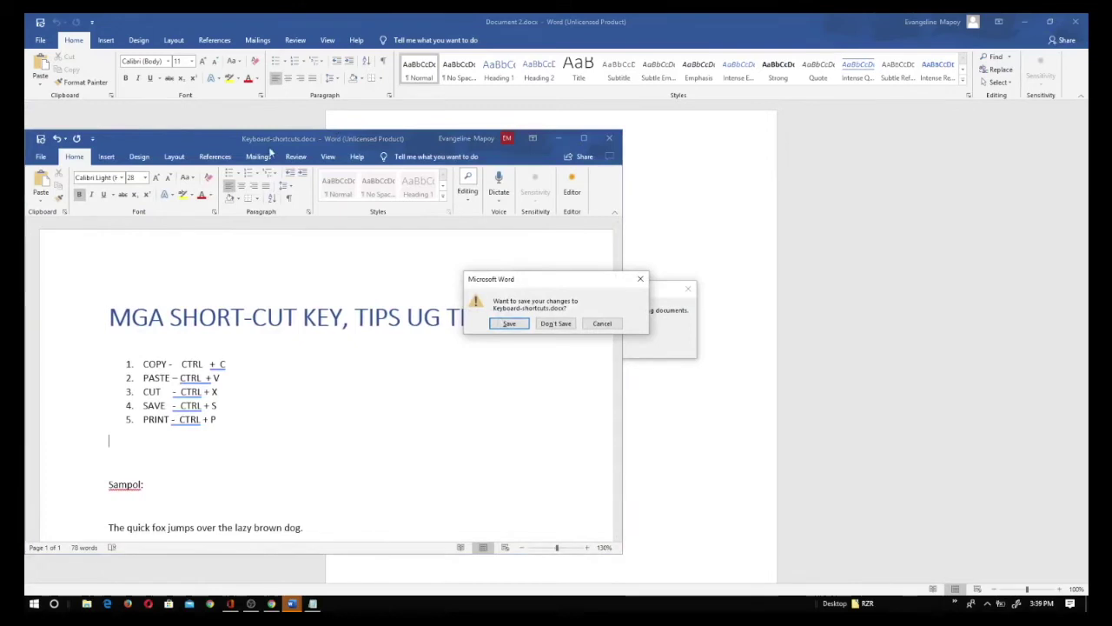
left_click(596, 324)
left_click(584, 138)
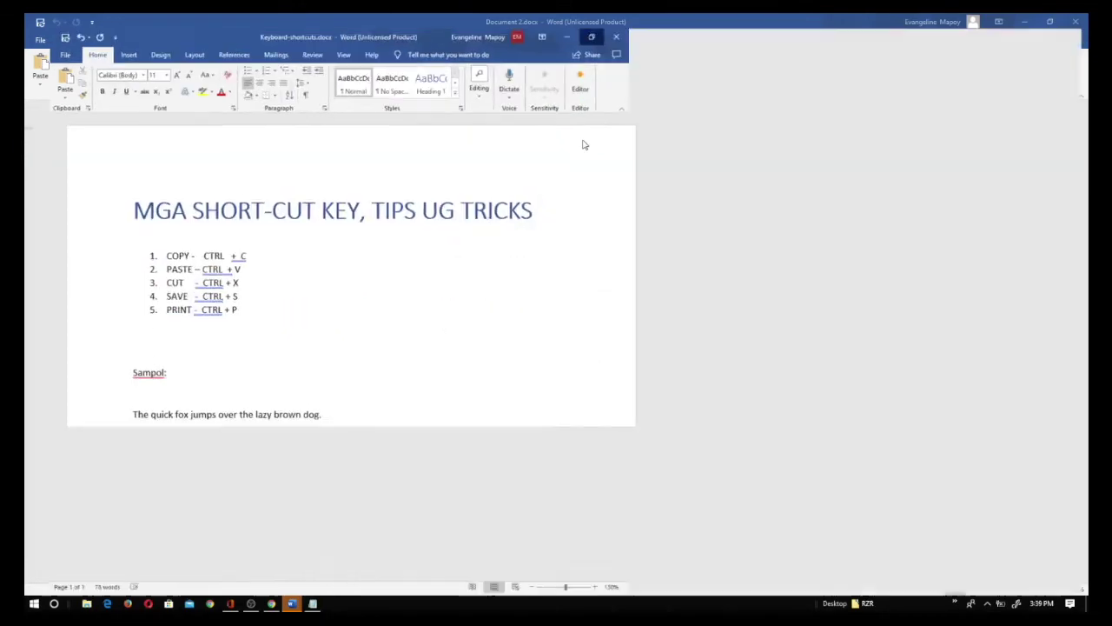
left_click(453, 303)
left_click(388, 304)
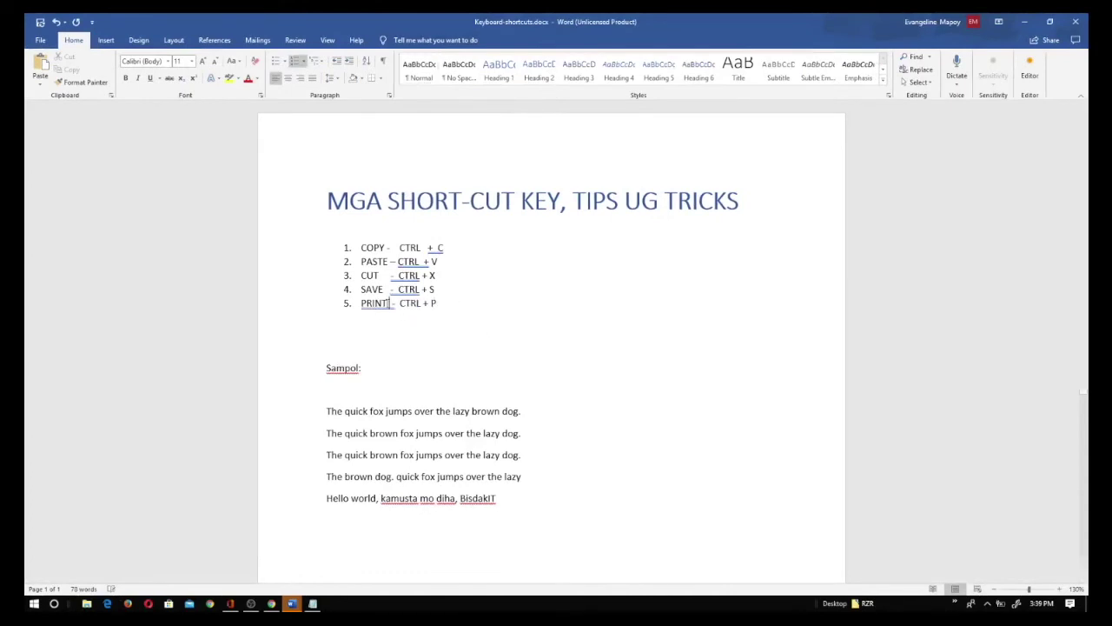
Step: Remove extra spaces before the dashes and CTRL in the list, then add an empty item 6
left_click(389, 289)
left_click(389, 275)
left_click(533, 287)
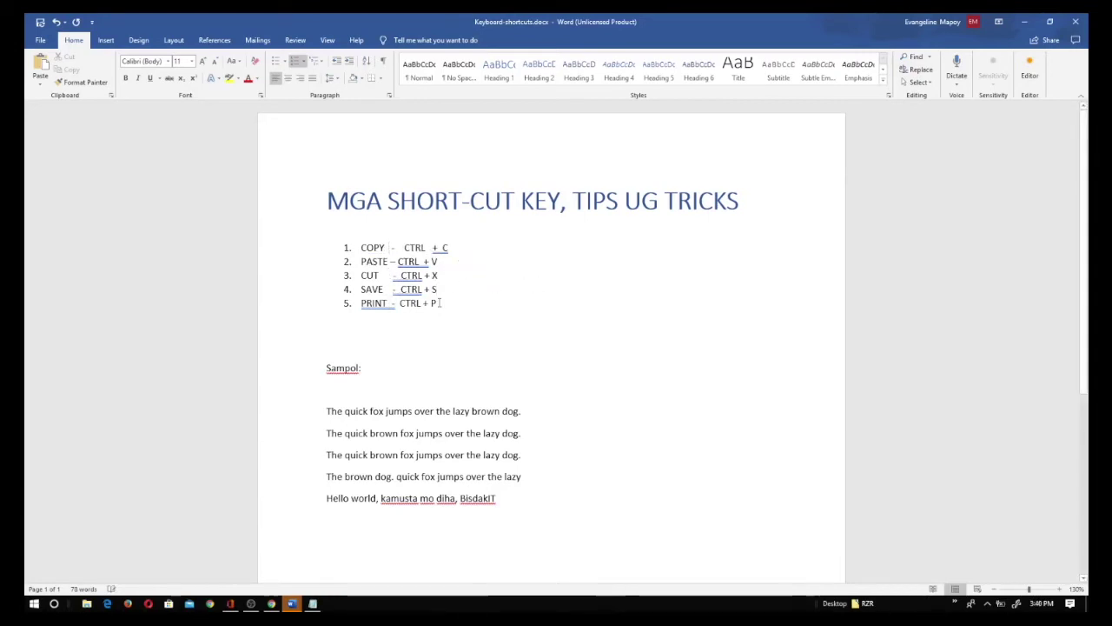
key("BackSpace")
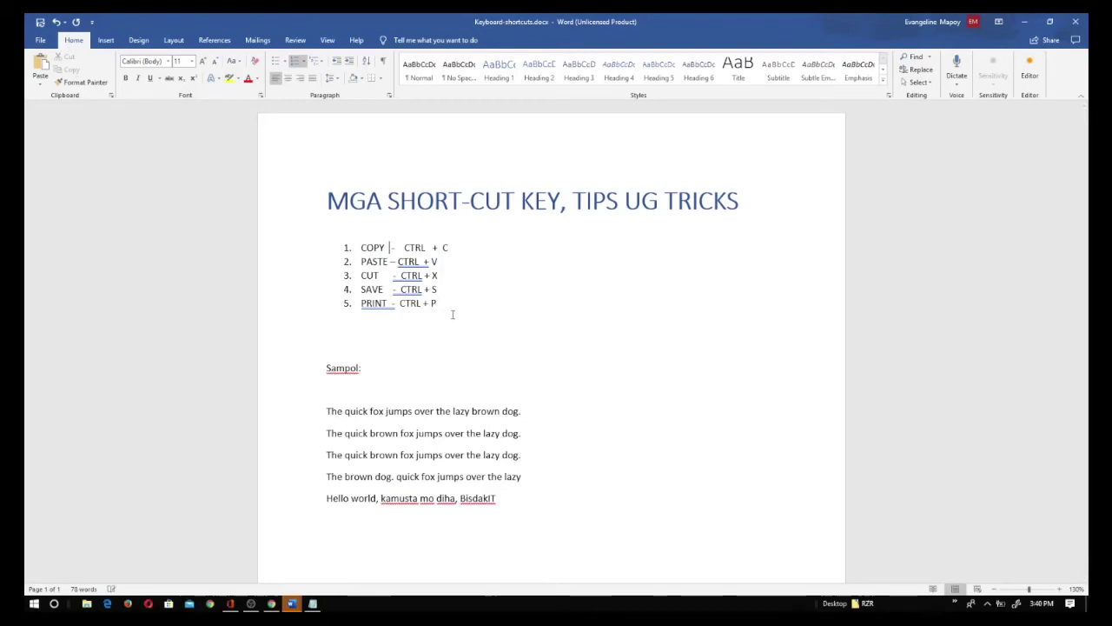
left_click(499, 315)
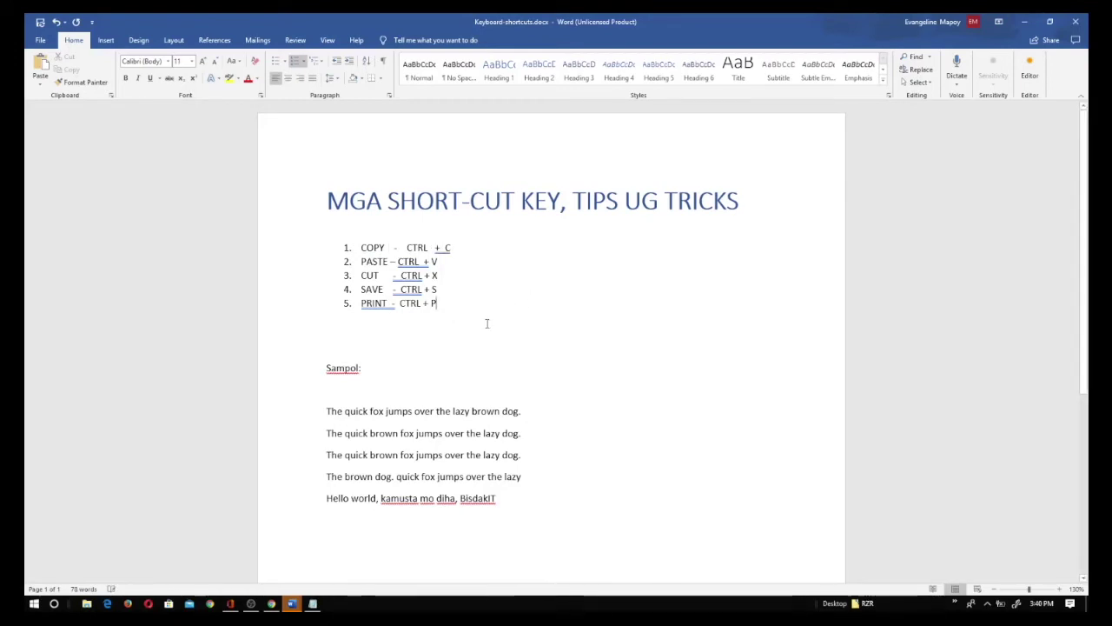
left_click(406, 248)
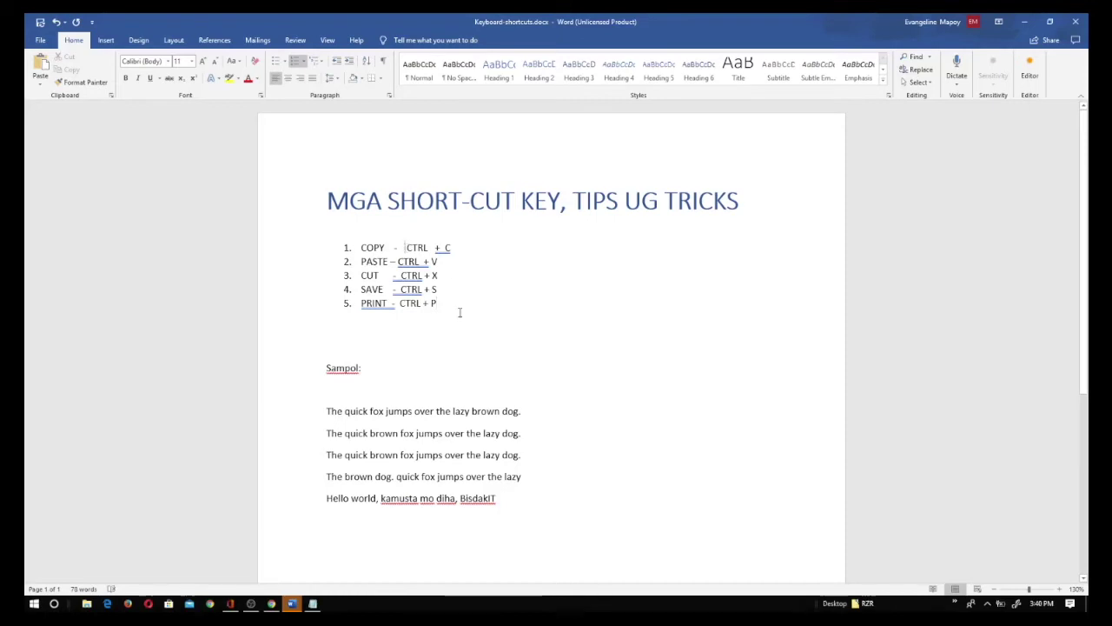
key("BackSpace")
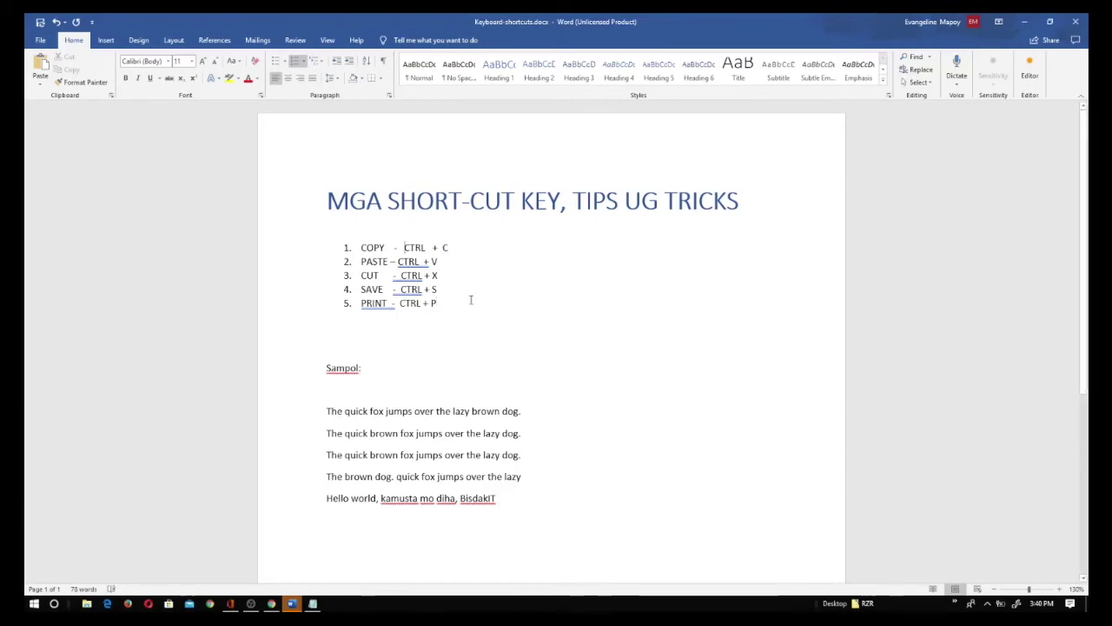
key("Return")
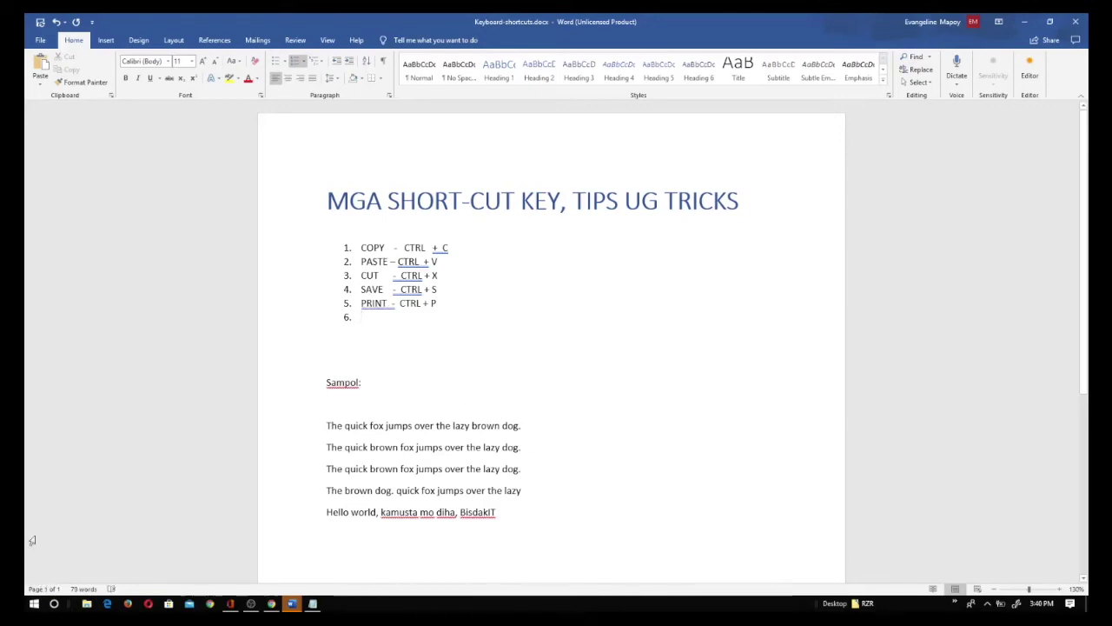
Step: Try bolding the word Sampol, then type 'BOLD - CTRL + B' into item 6
scroll(510, 370, "down", 2)
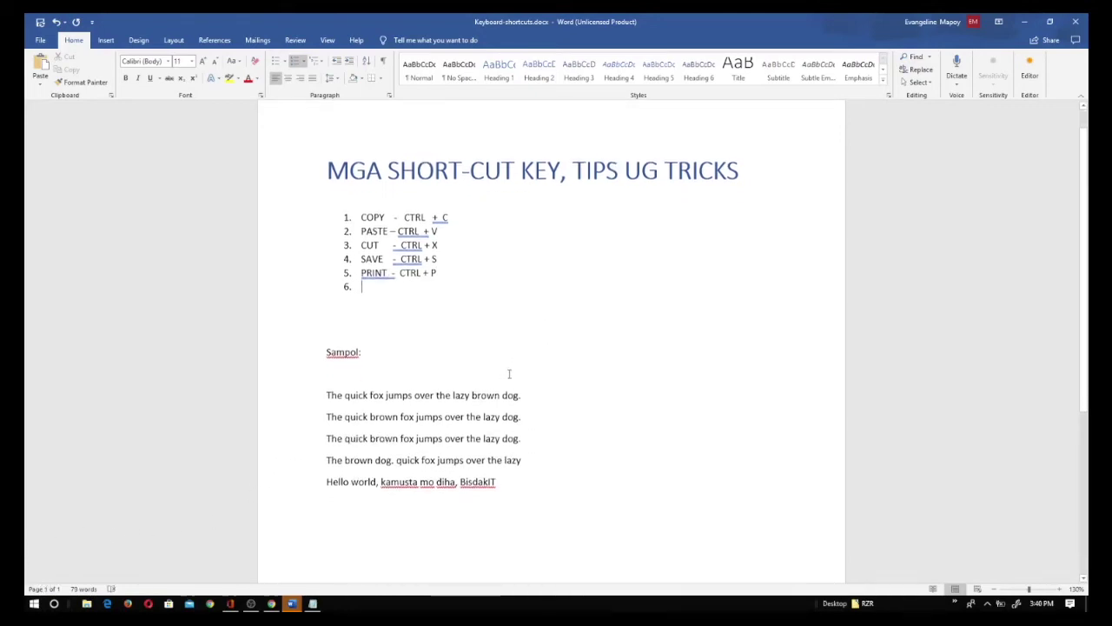
left_click(479, 311)
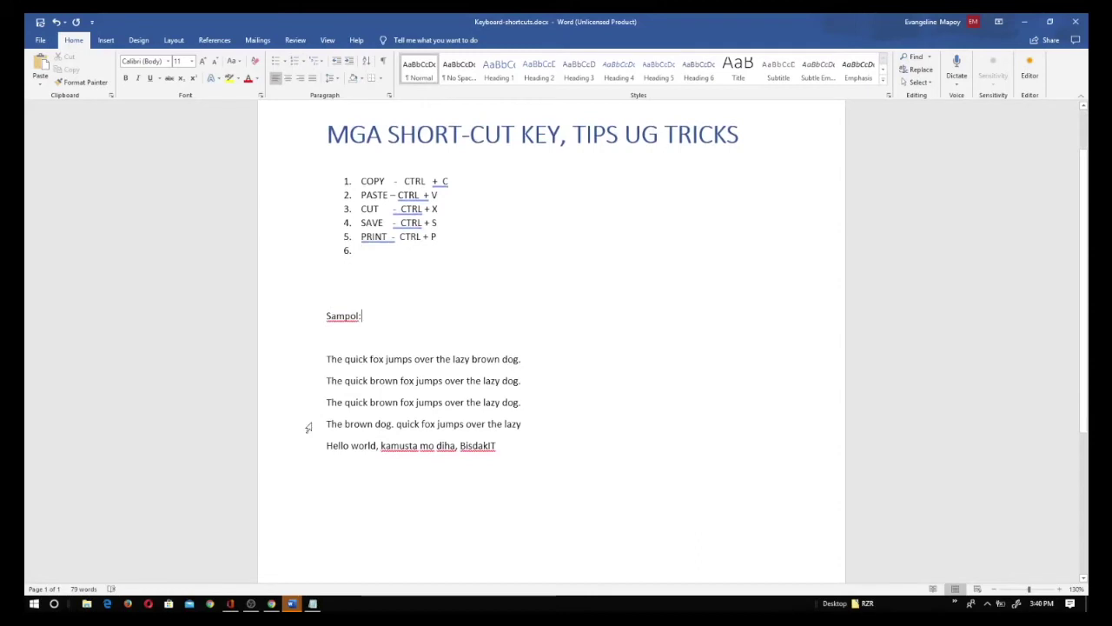
double_click(332, 315)
left_click(339, 319)
double_click(340, 323)
left_click(532, 305)
double_click(339, 319)
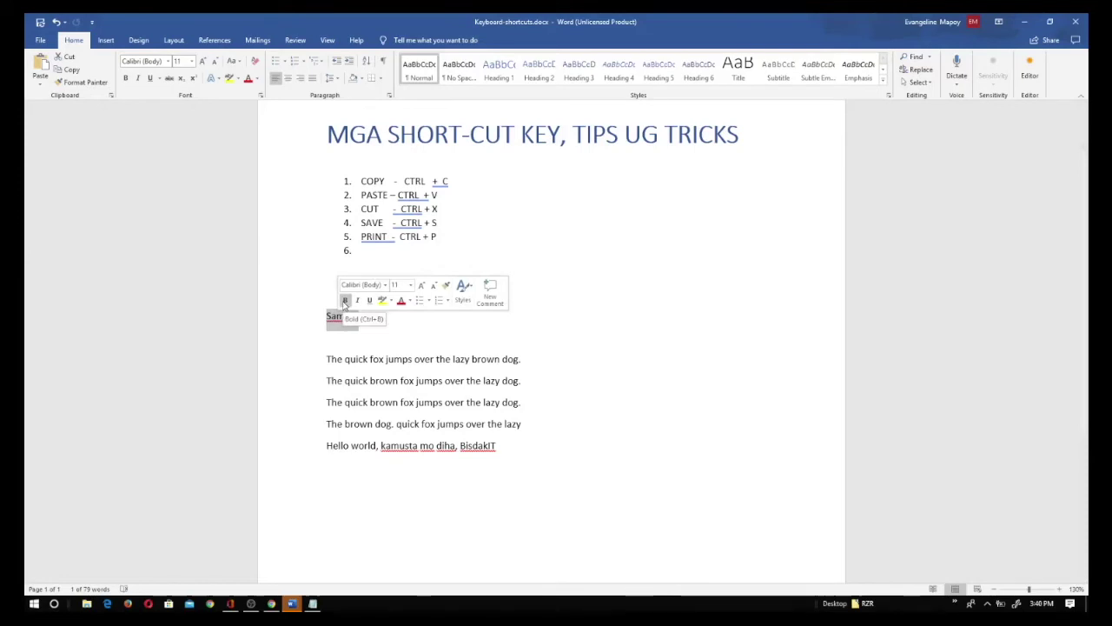
left_click(344, 301)
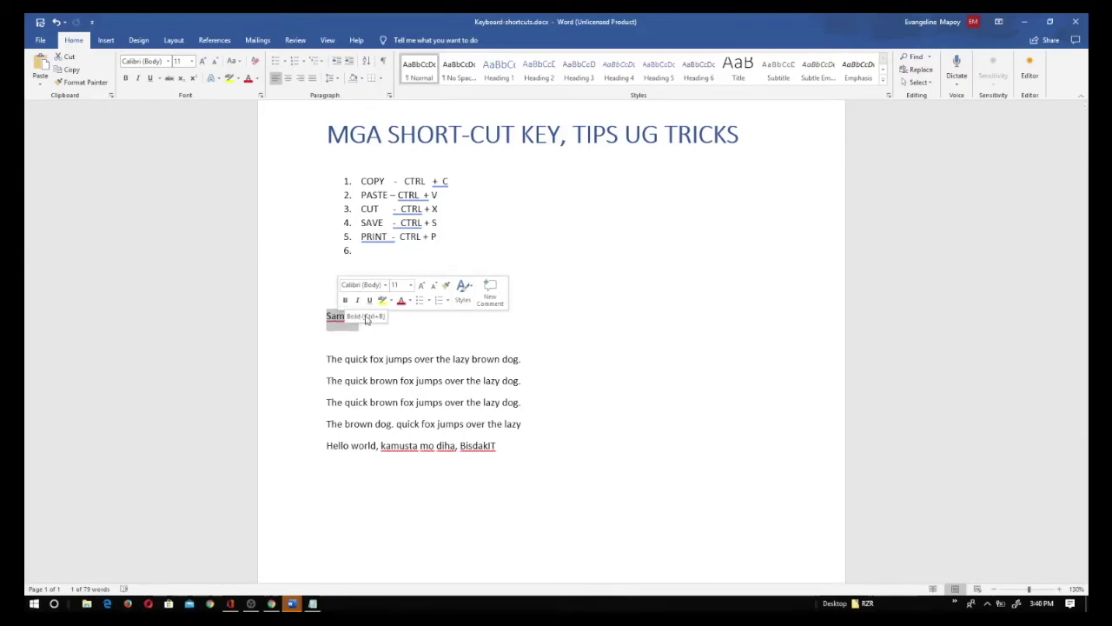
left_click(424, 253)
type("BOLD ")
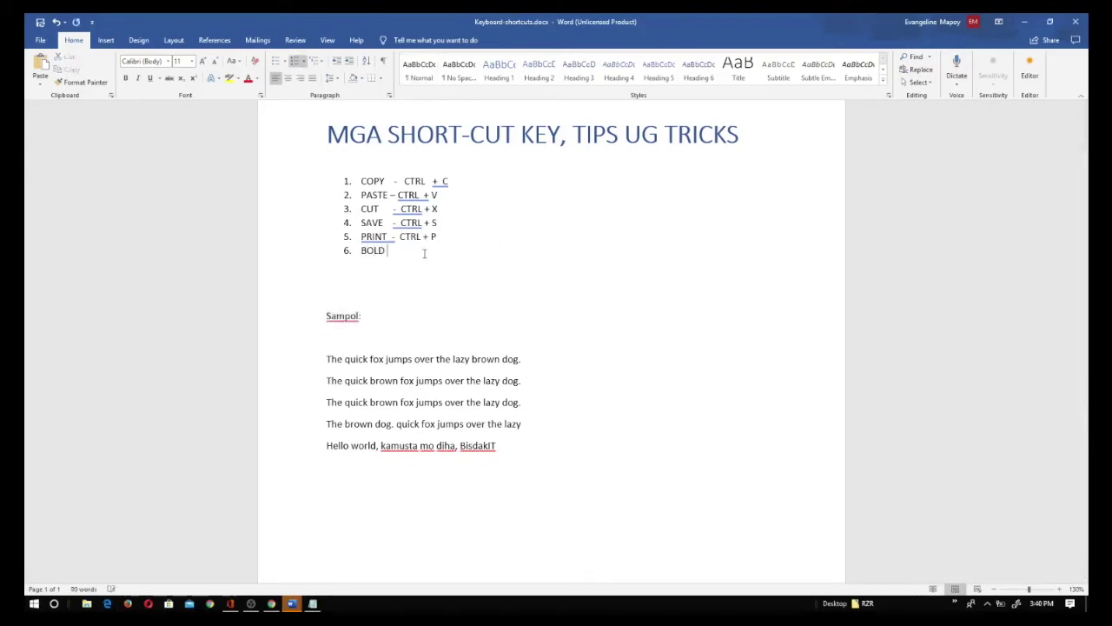
type("- CTR")
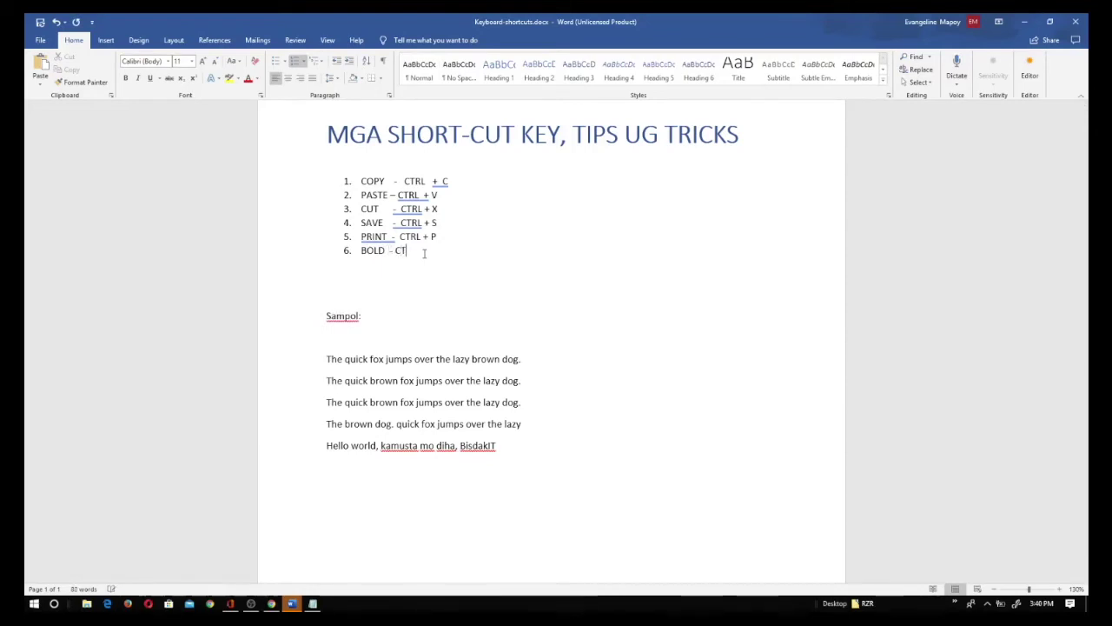
type("L + B")
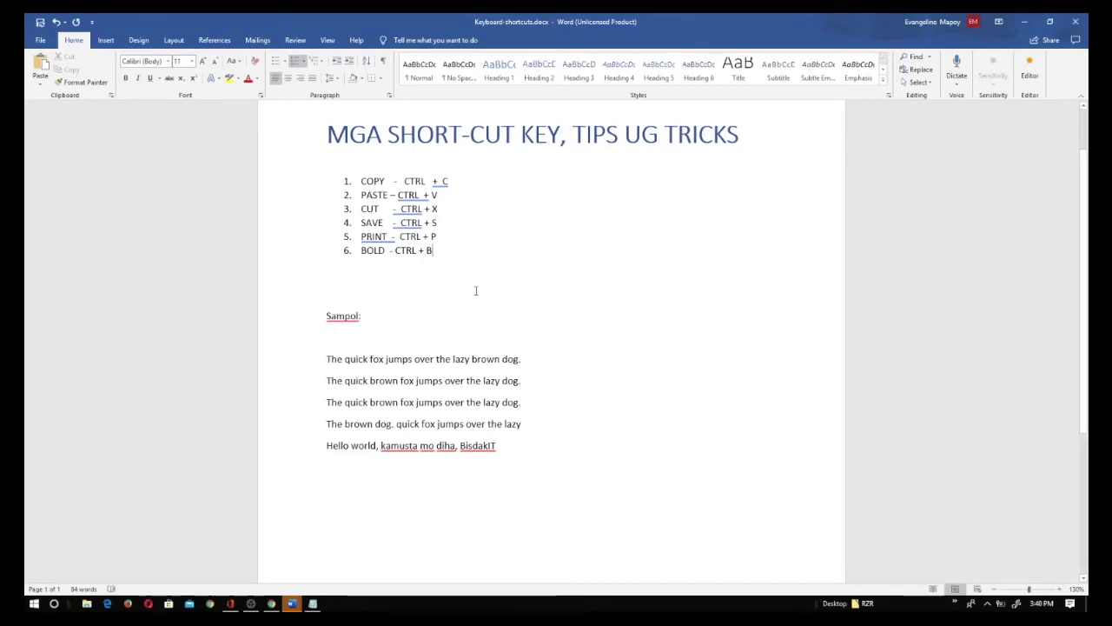
Step: Bold the Sampol: line with Ctrl+B and start an empty item 7
left_click(356, 316)
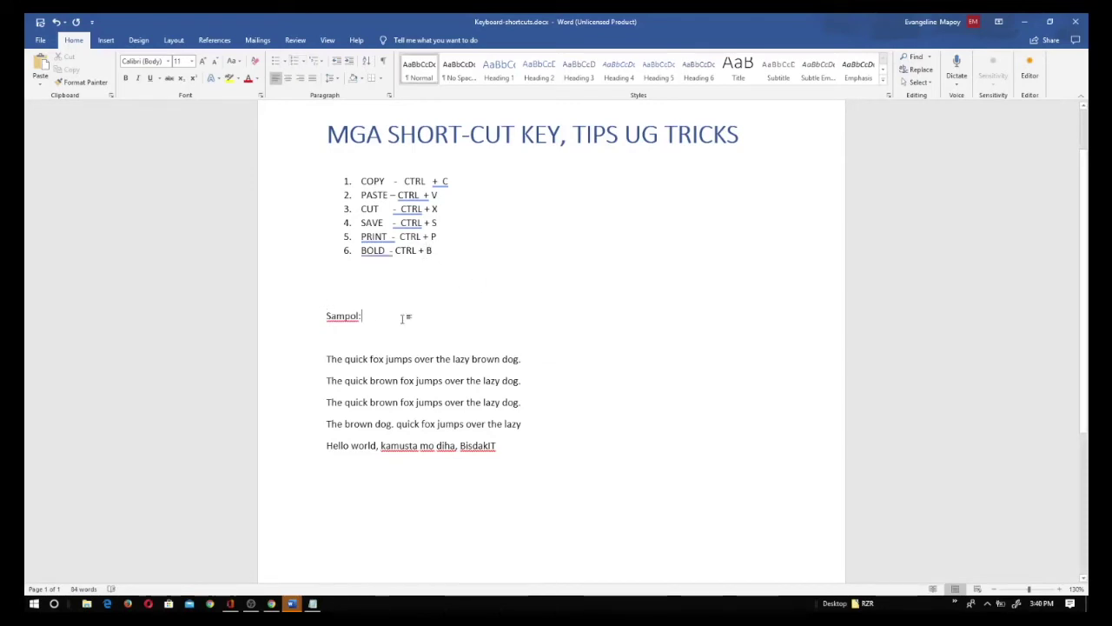
left_click(312, 318)
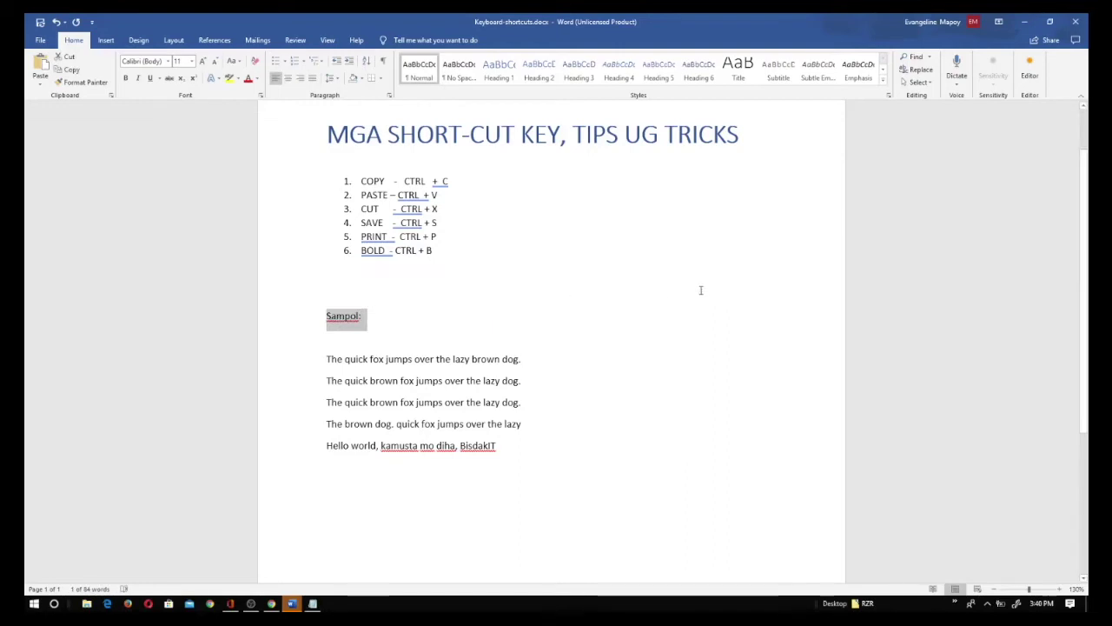
key("ctrl+b")
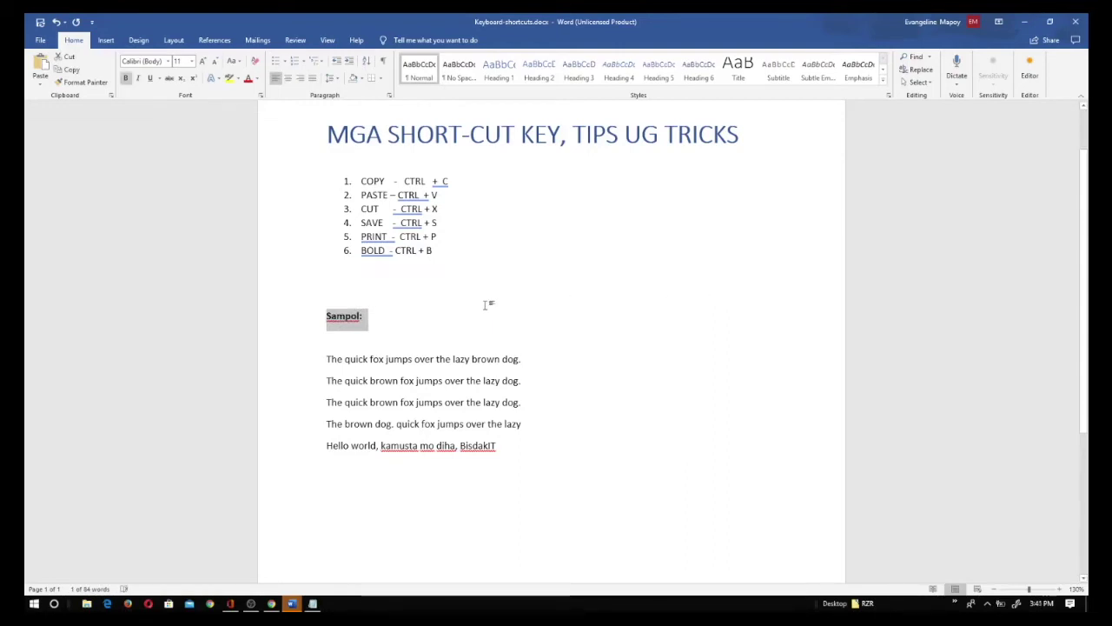
left_click(325, 293)
left_click_drag(327, 315, 423, 310)
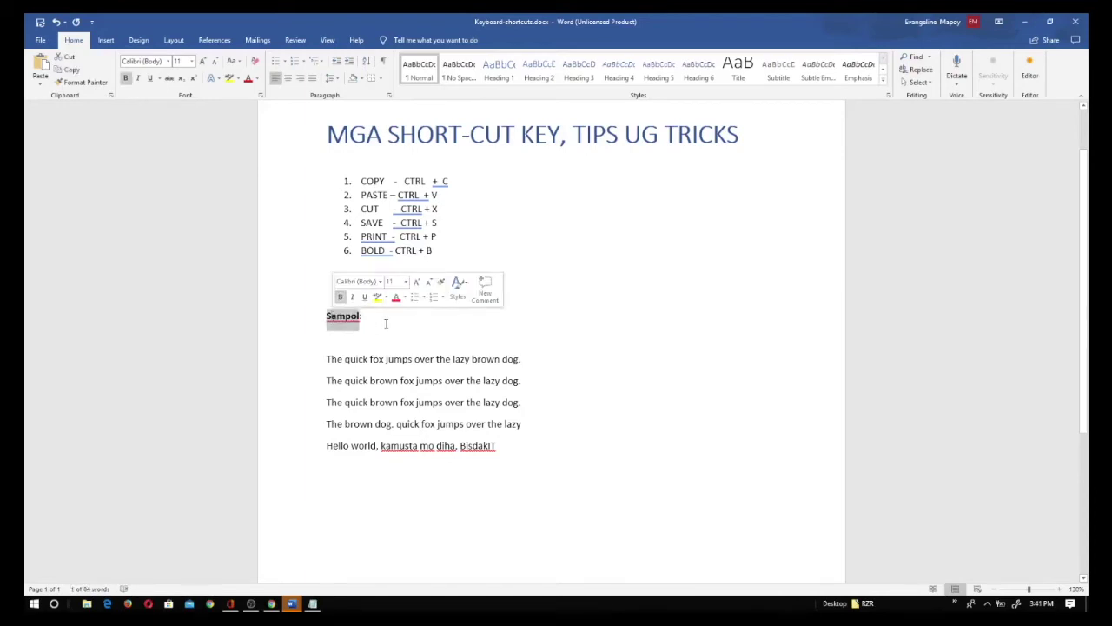
left_click(385, 320)
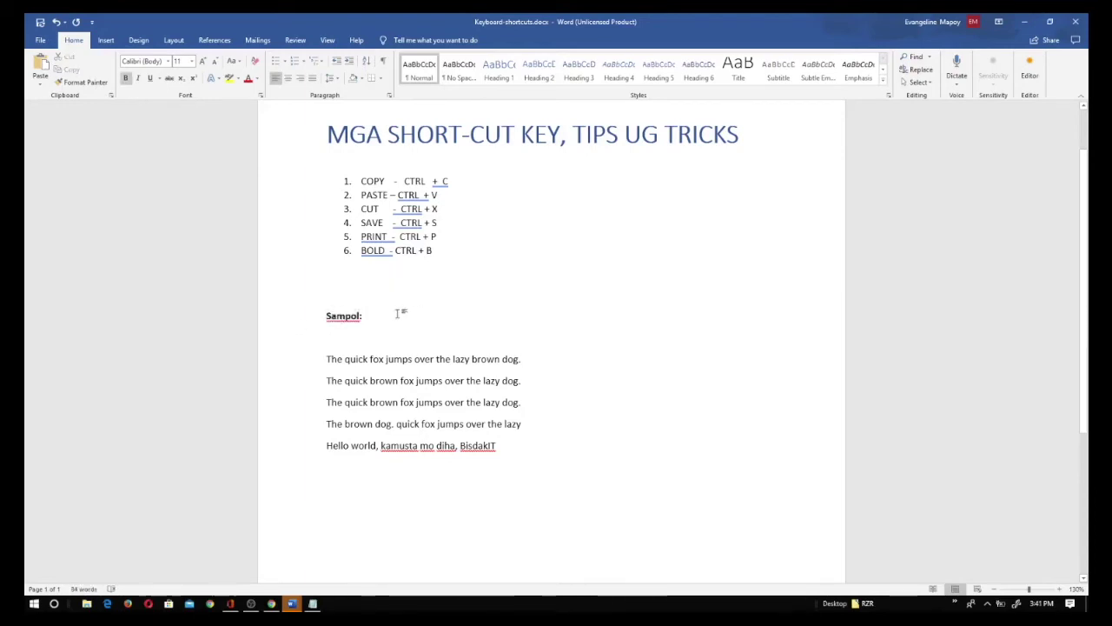
left_click(451, 257)
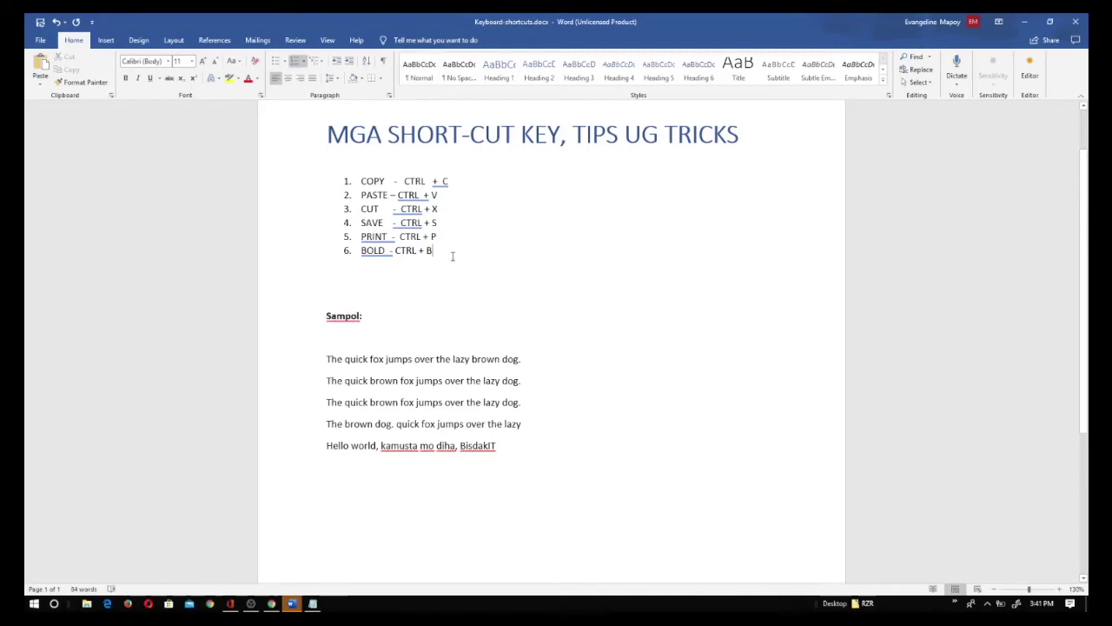
key("Return")
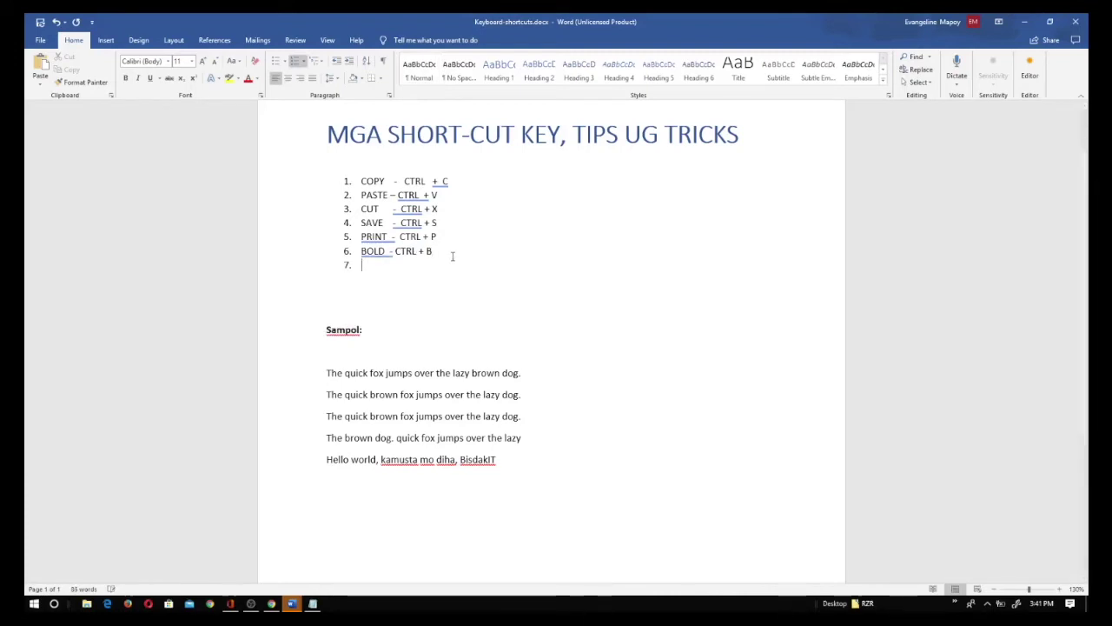
Step: Fill item 7 with the italic shortcut entry 'ITALIC – CTRL + I'
left_click(426, 336)
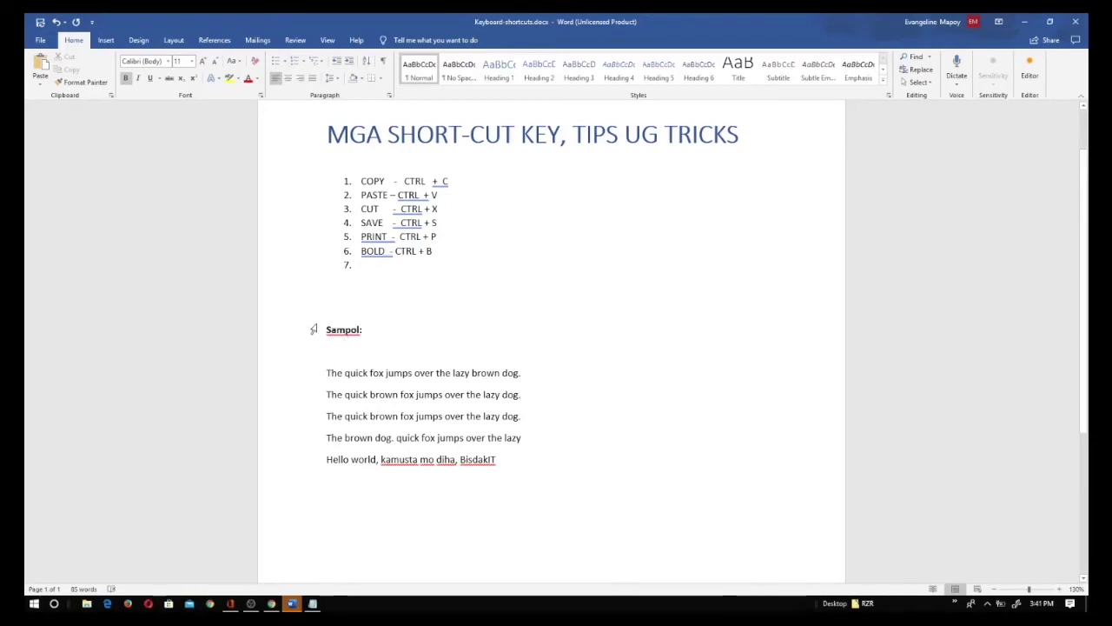
left_click_drag(323, 330, 365, 332)
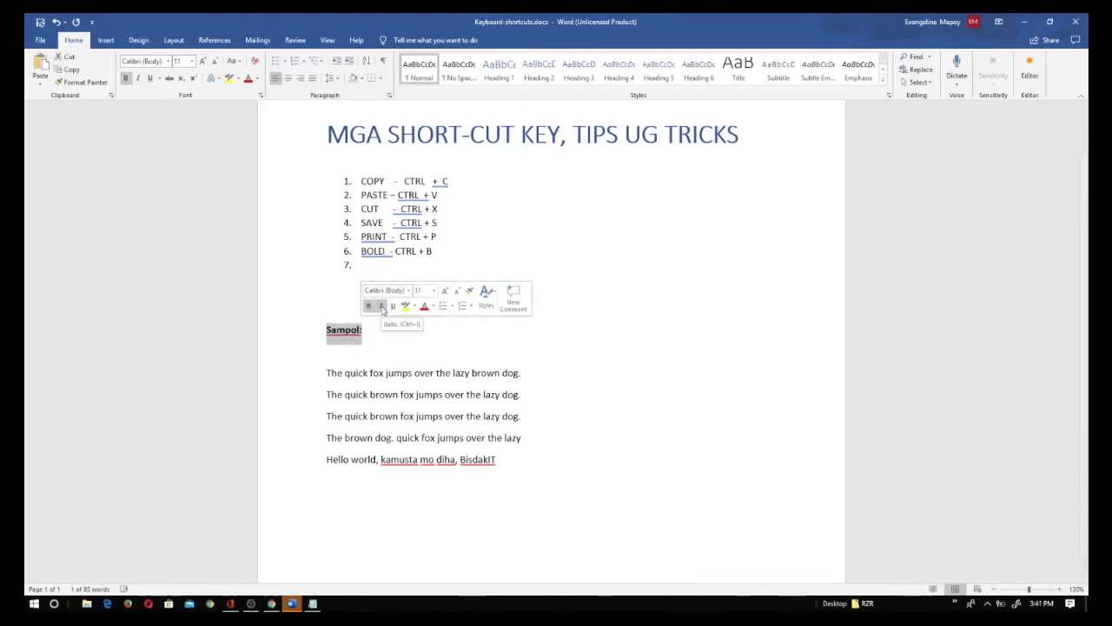
left_click(373, 267)
type("ITALI")
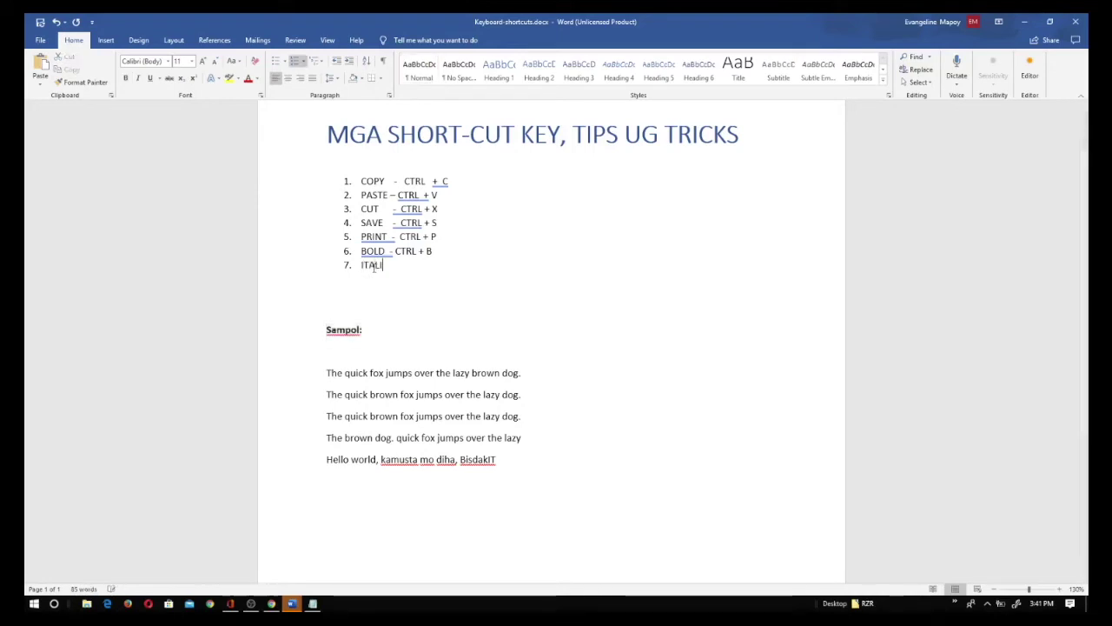
type(" - CTRL + I")
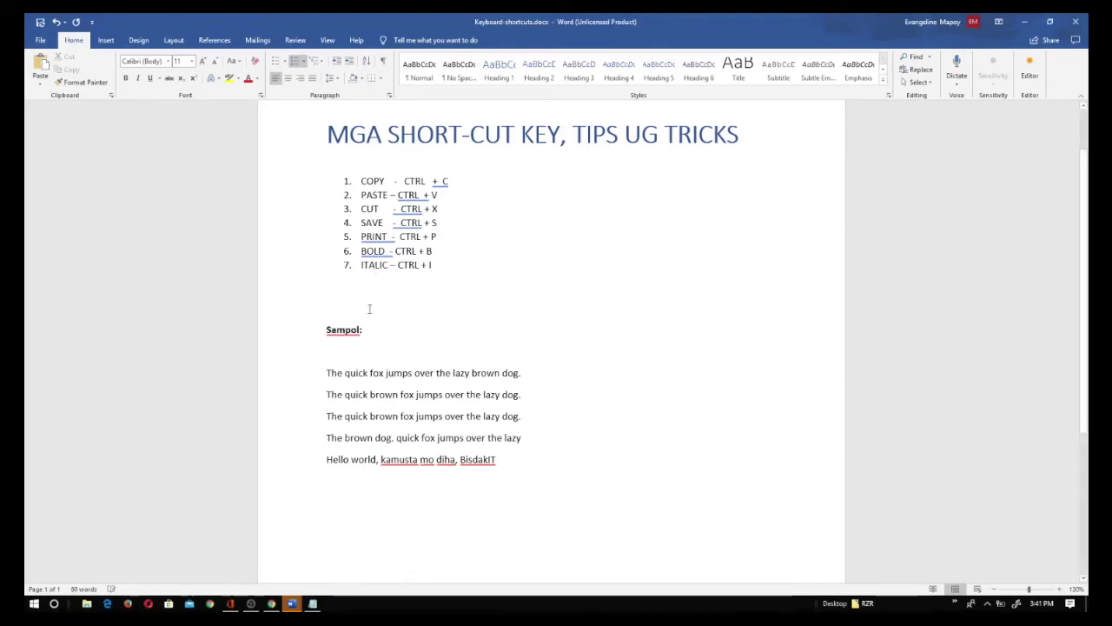
left_click(363, 330)
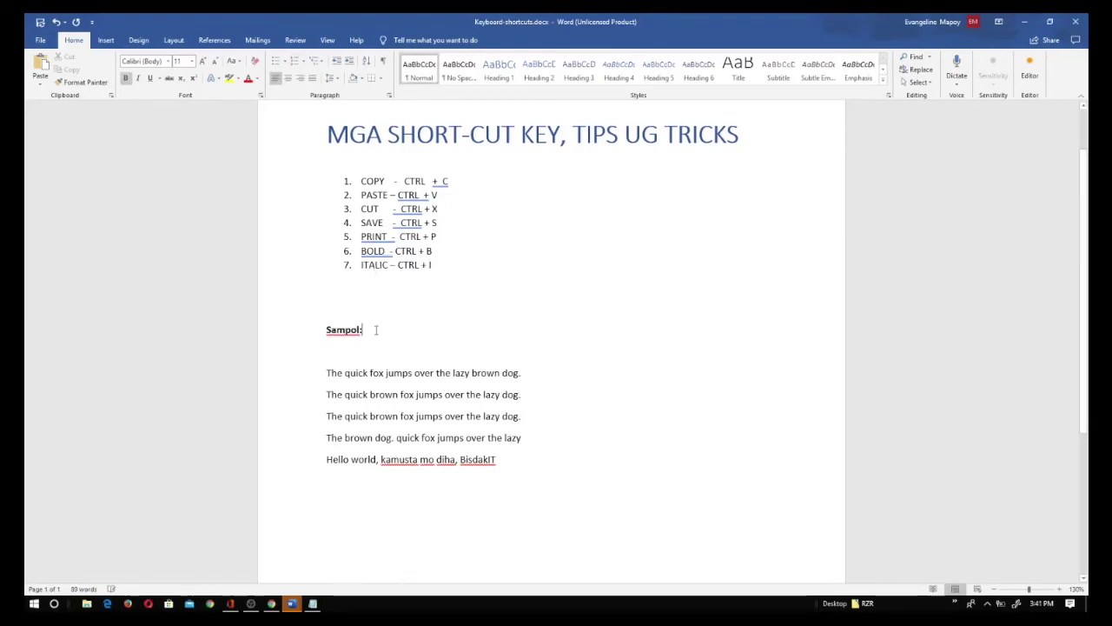
left_click(313, 334)
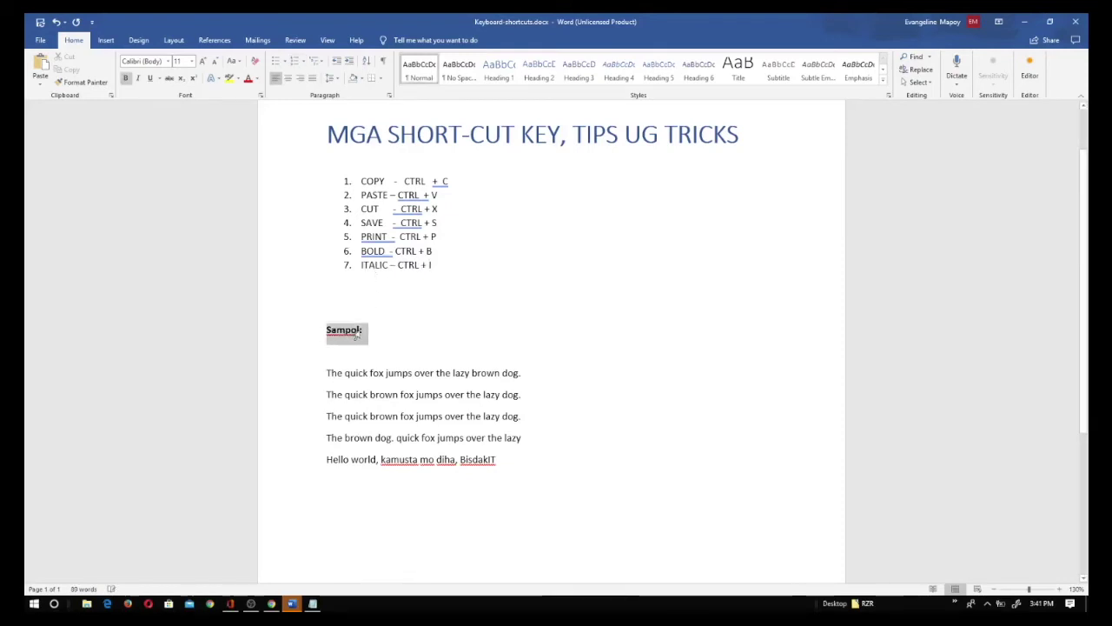
Step: Italicize 'The quick fox jumps over the lazy brown dog.' with Ctrl+I
left_click(461, 348)
left_click_drag(327, 372, 526, 375)
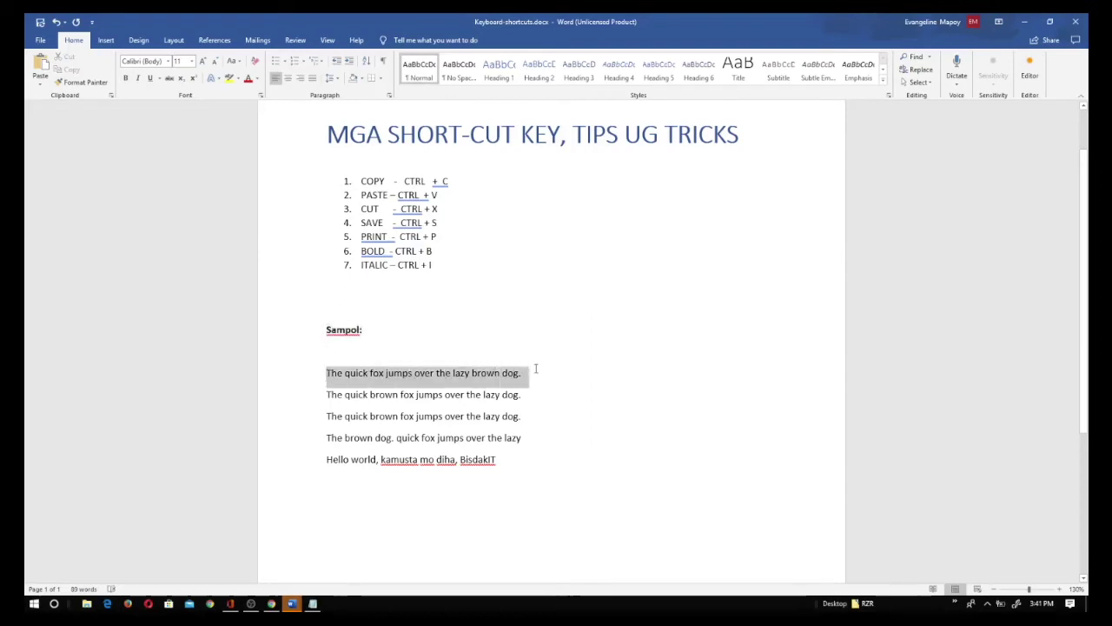
key("ctrl+i")
left_click(589, 356)
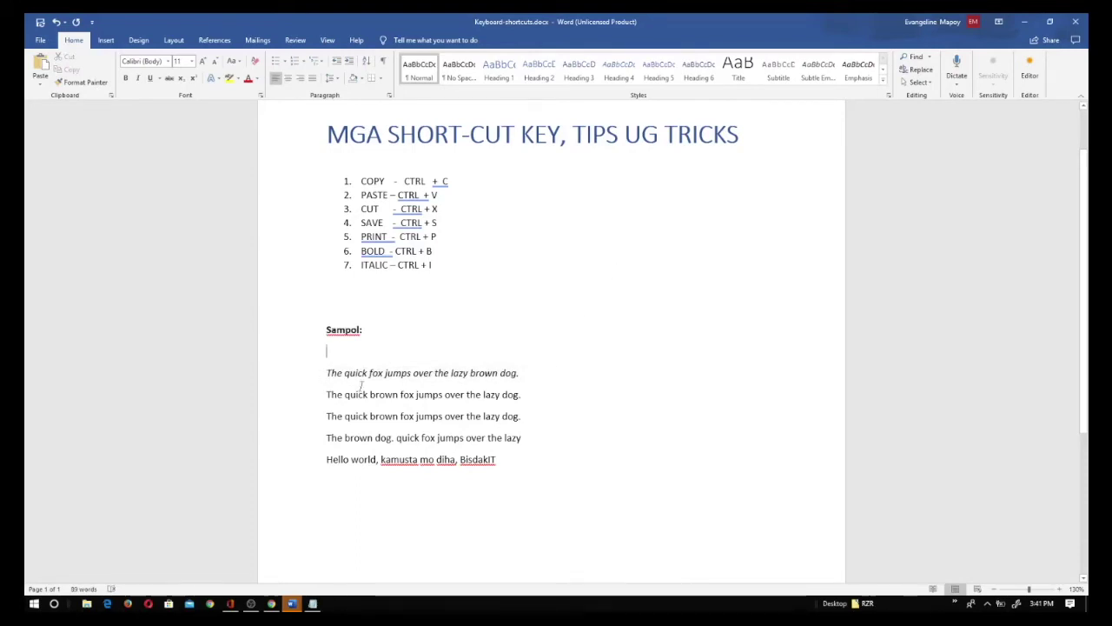
left_click(558, 375)
left_click(489, 309)
Step: Reselect the italic sentence and toggle bold on and off with Ctrl+B
left_click(318, 376)
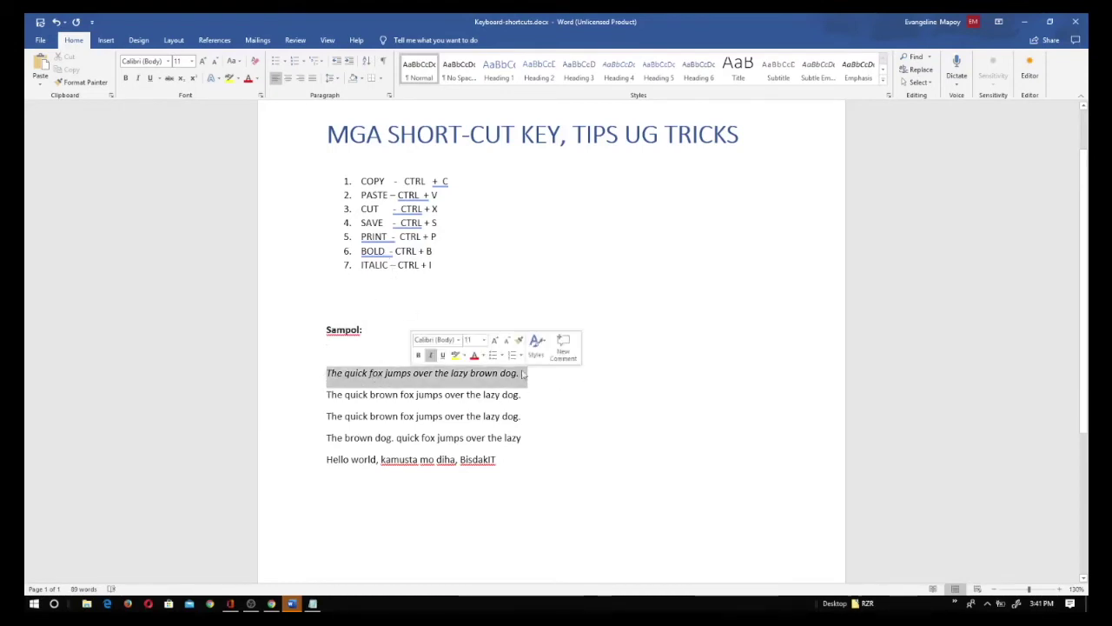
key("Up")
left_click_drag(324, 373, 532, 376)
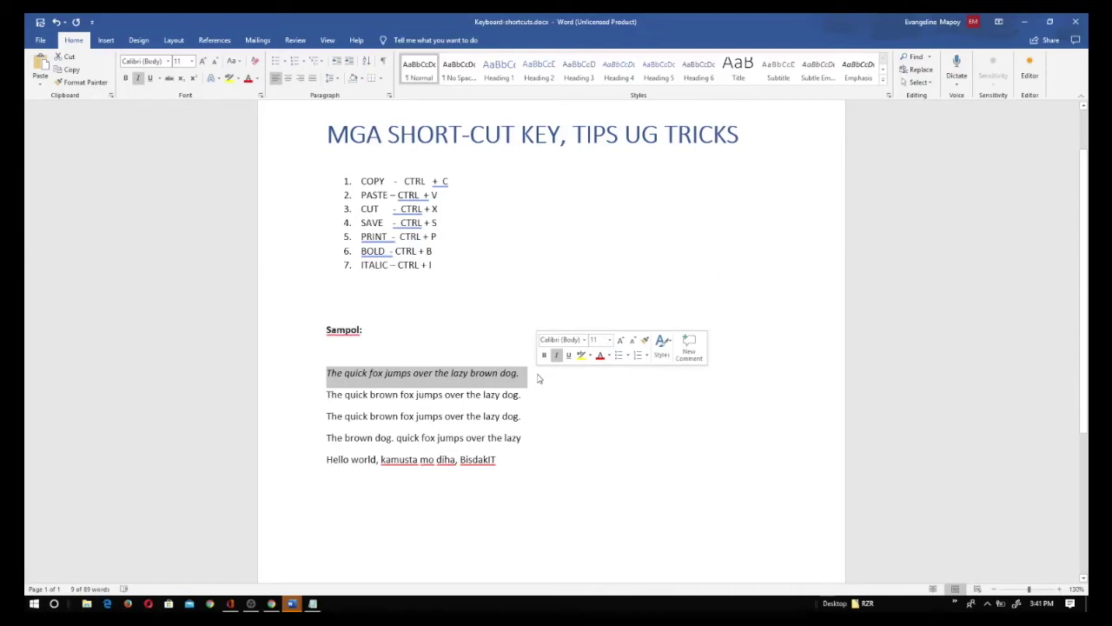
key("ctrl+b")
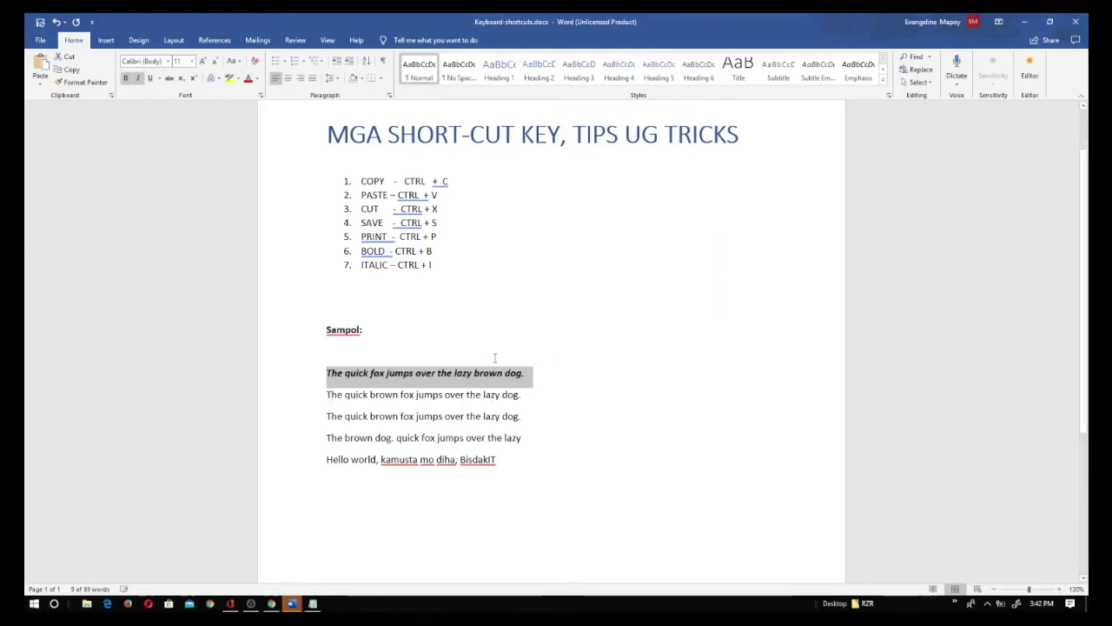
key("ctrl+b")
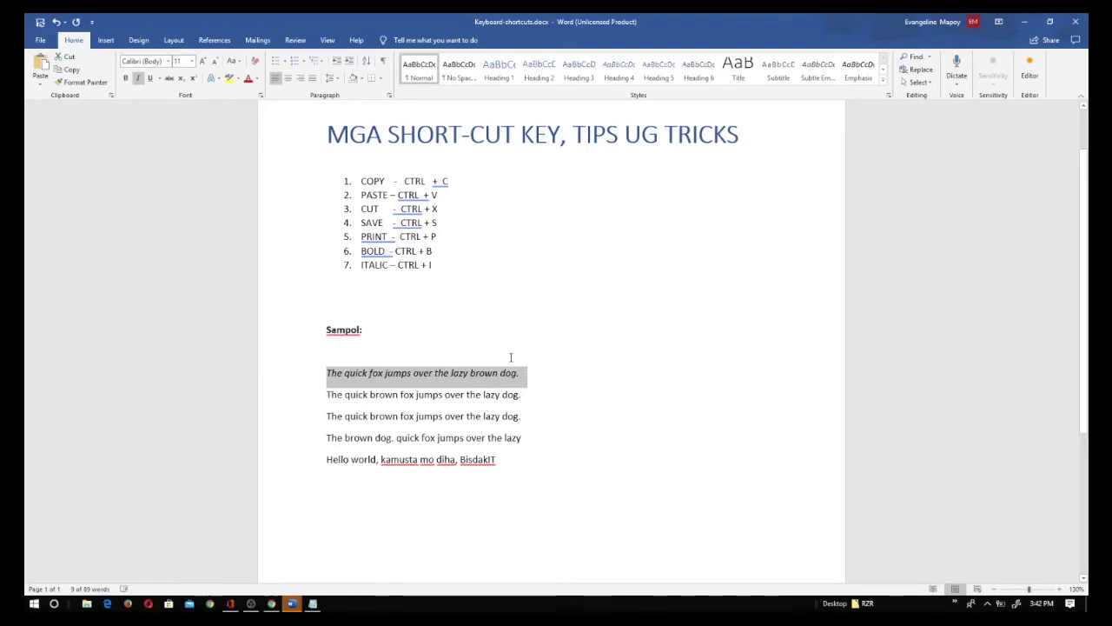
left_click(515, 336)
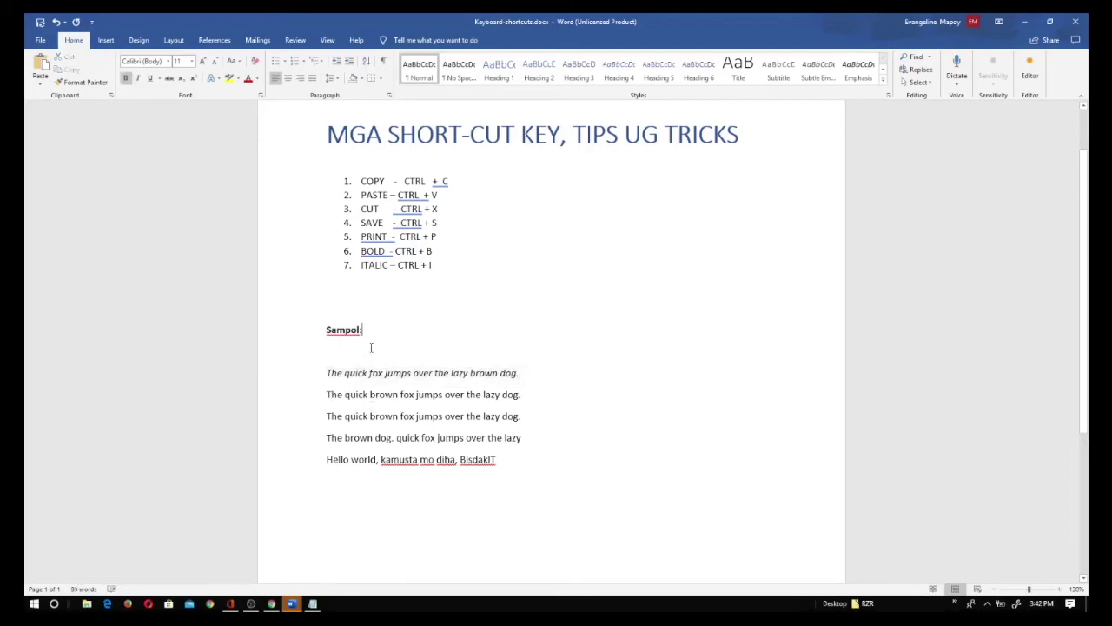
left_click_drag(323, 330, 366, 334)
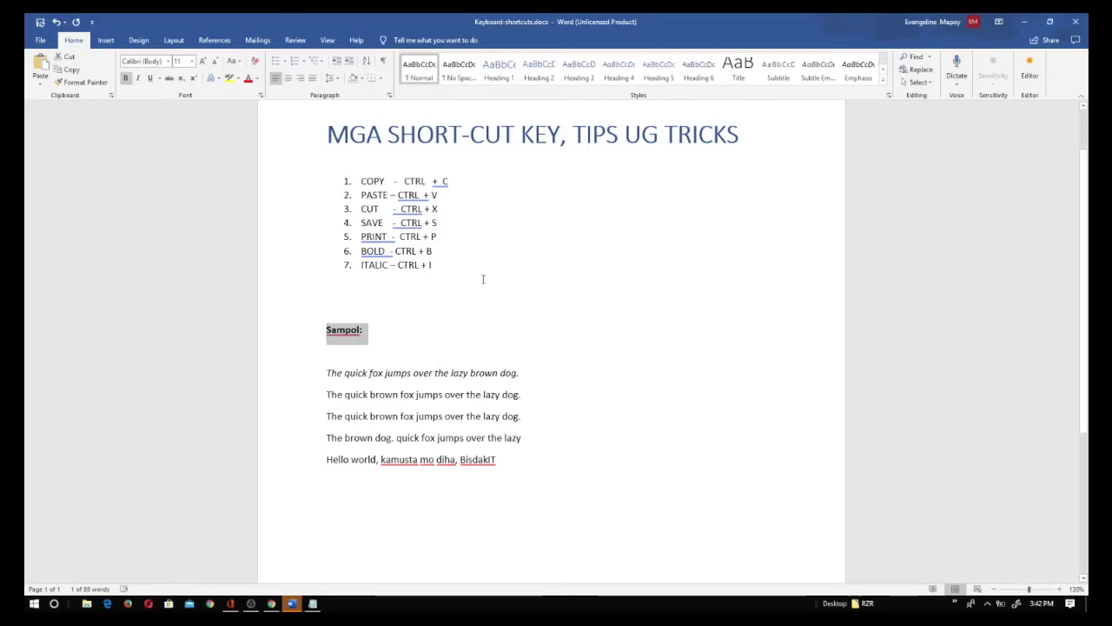
Step: Reselect the Sampol: heading, then add a new item 8 after 'ITALIC – CTRL + I'
left_click(357, 333)
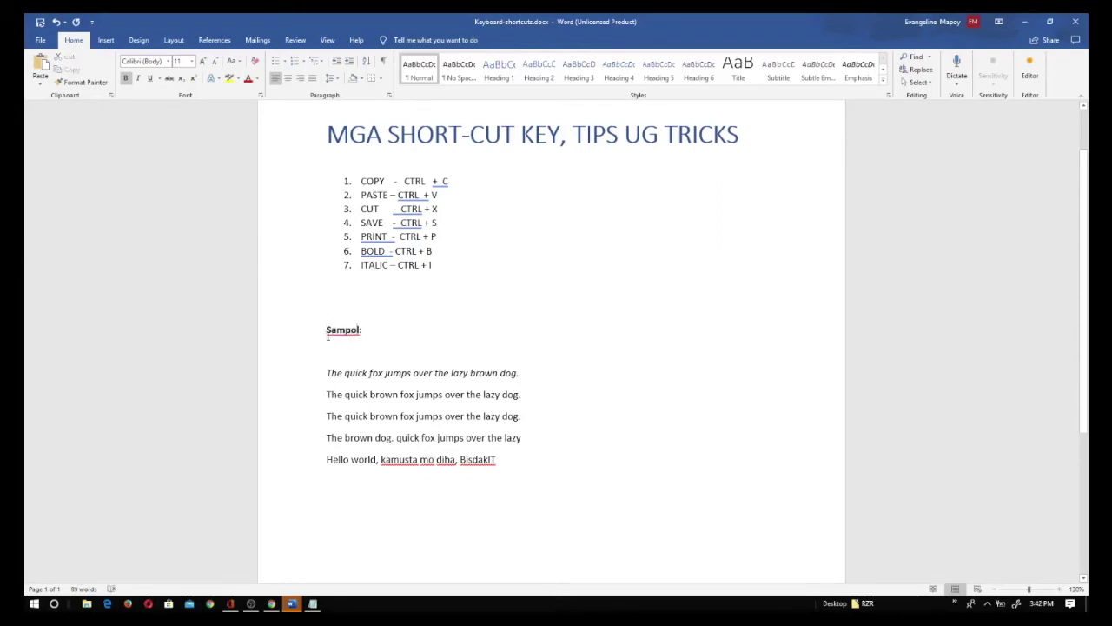
left_click_drag(323, 323, 368, 339)
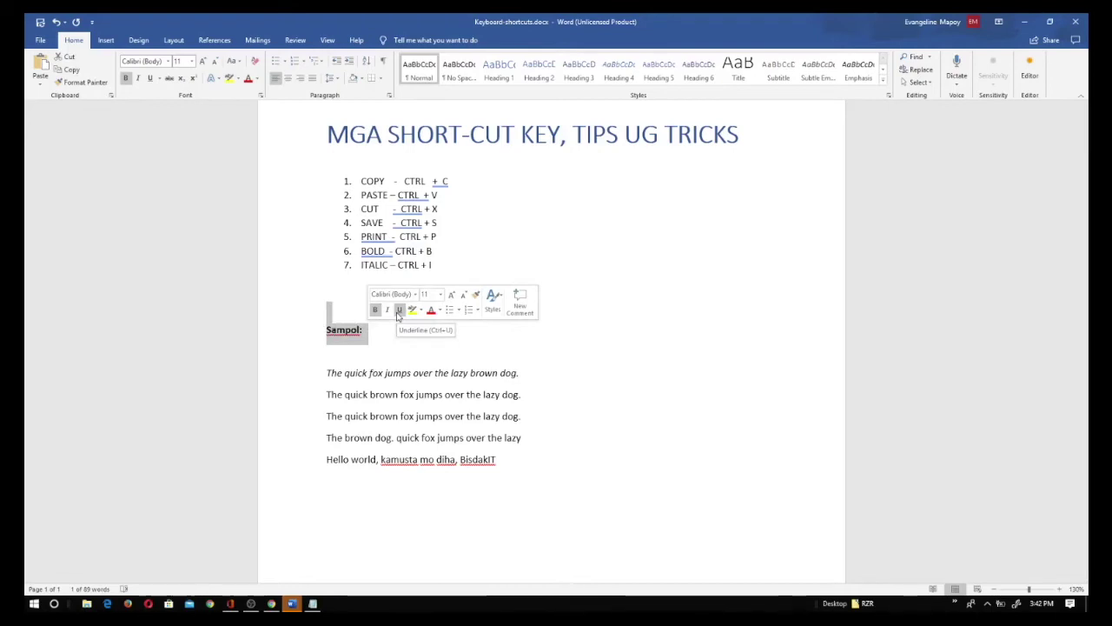
left_click(454, 269)
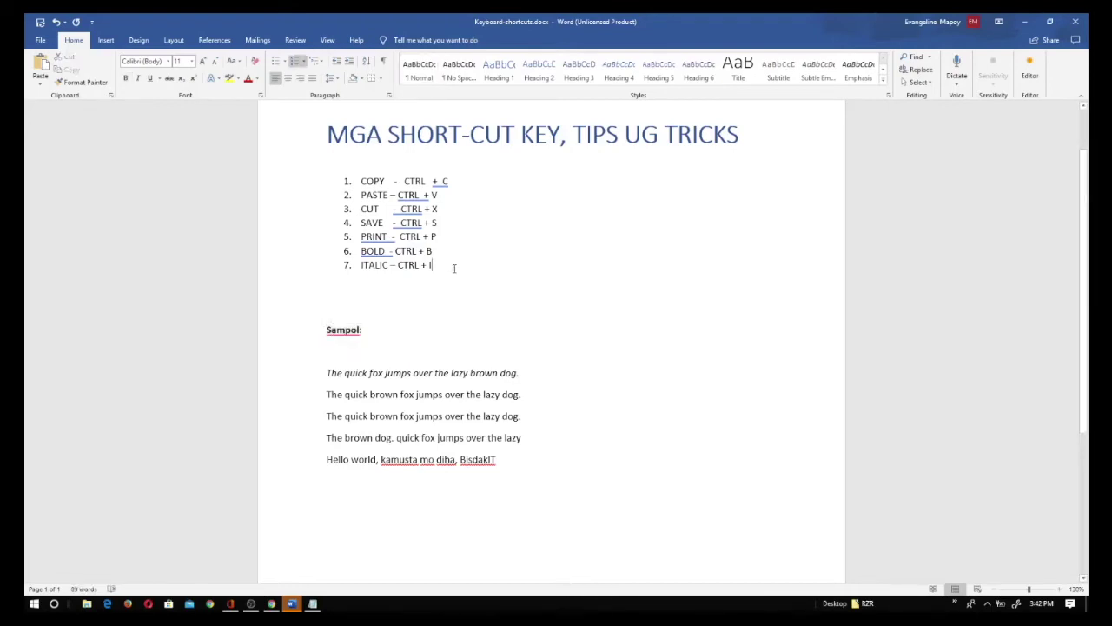
key("Return")
Step: Type 'UNDERLINE – CTRL +' into item 8 and underline the Sampol: heading with Ctrl+U
type("UNDERLINE")
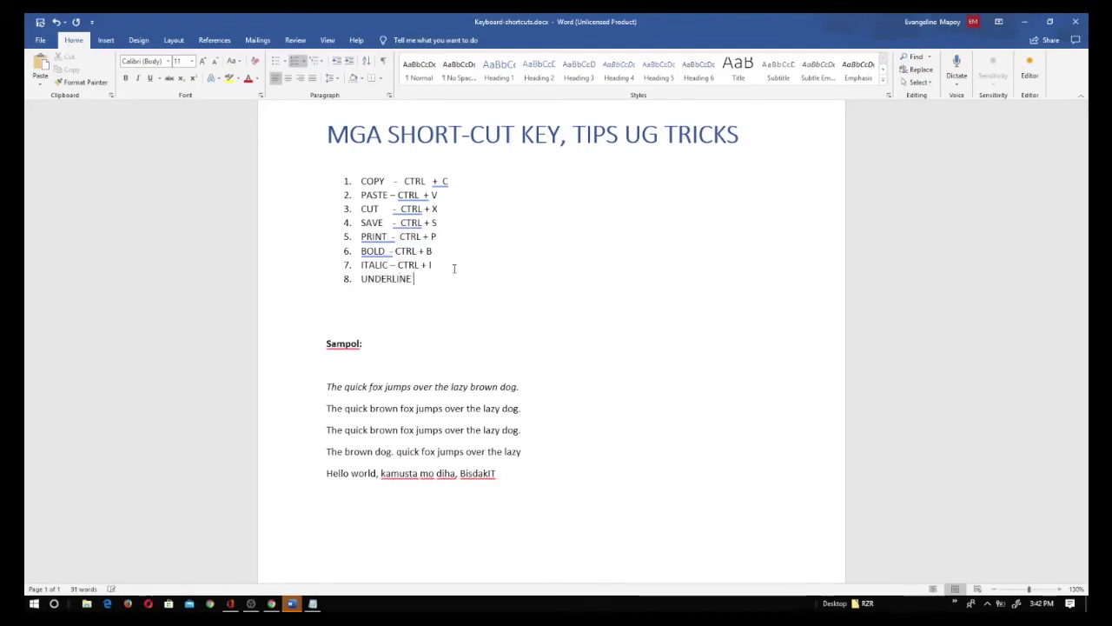
type(" – C")
type("TRL + U")
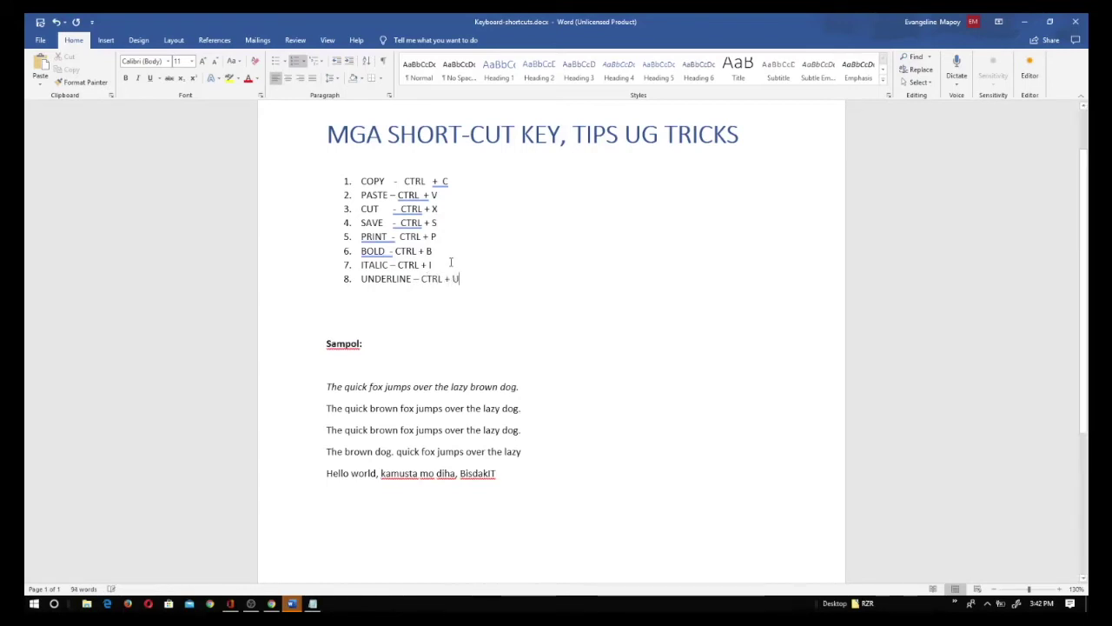
left_click_drag(326, 344, 370, 345)
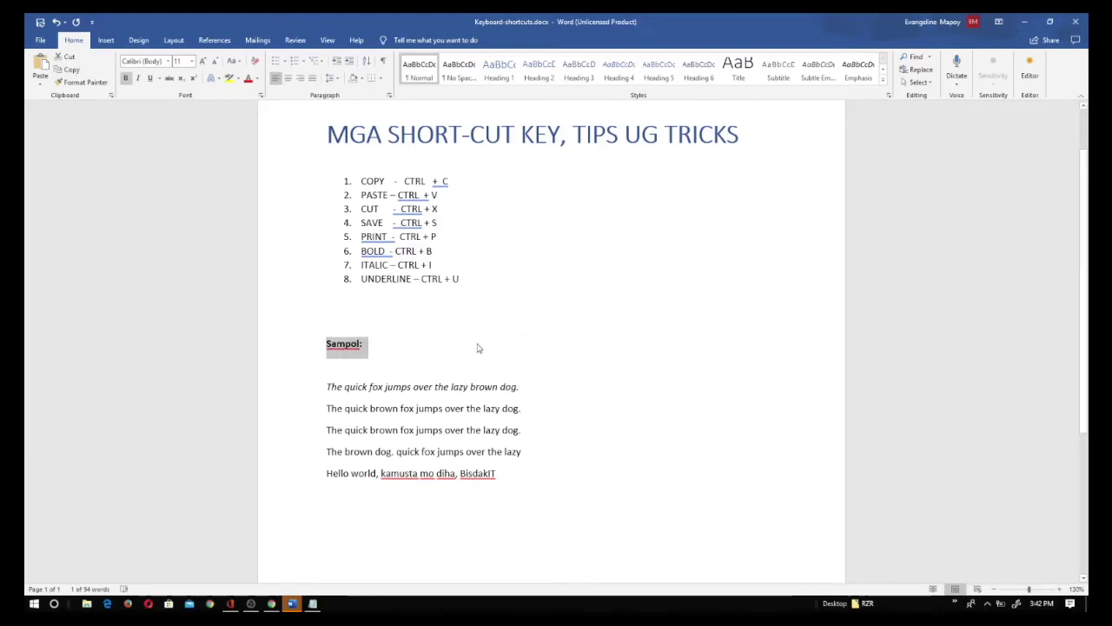
key("ctrl+u")
left_click(360, 372)
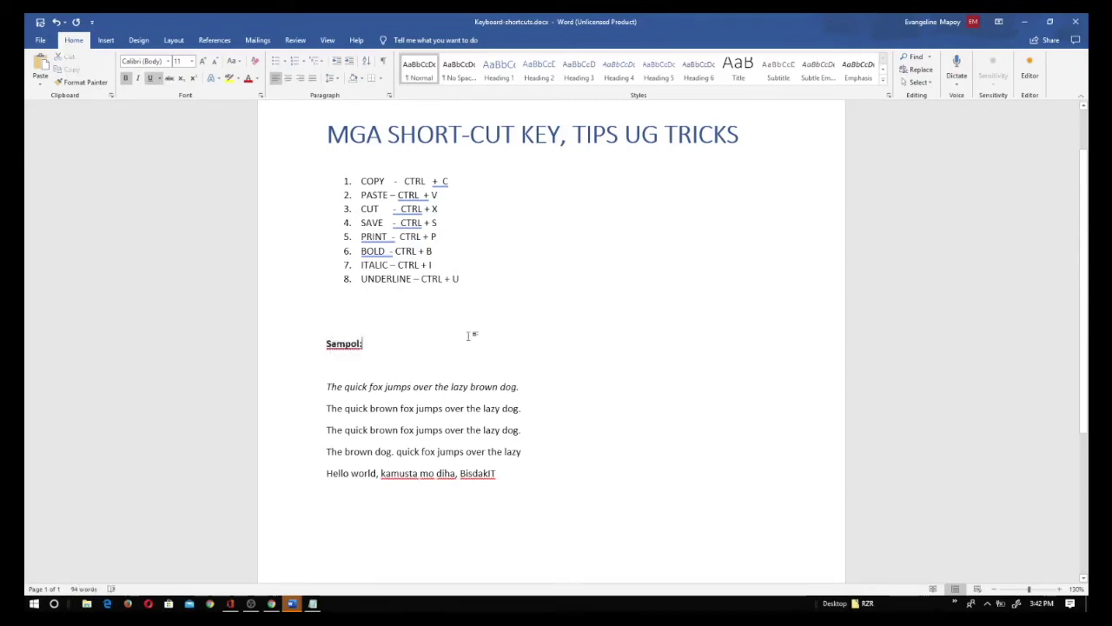
left_click_drag(324, 409, 522, 408)
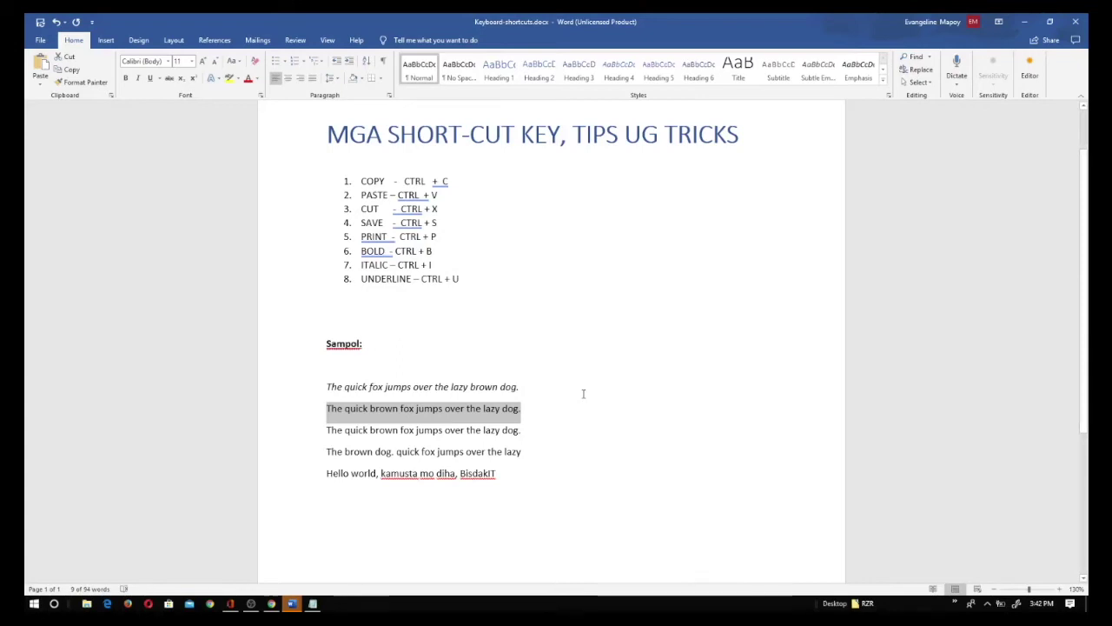
Step: Apply Ctrl+U to 'The quick brown fox jumps over the lazy dog.'
key("ctrl+u")
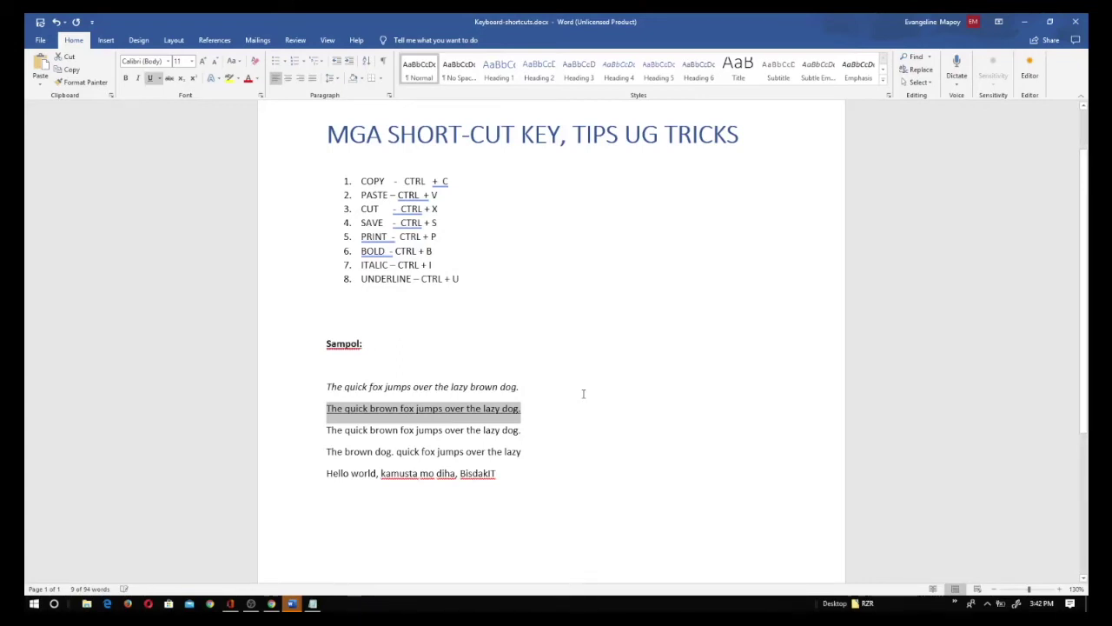
left_click(625, 373)
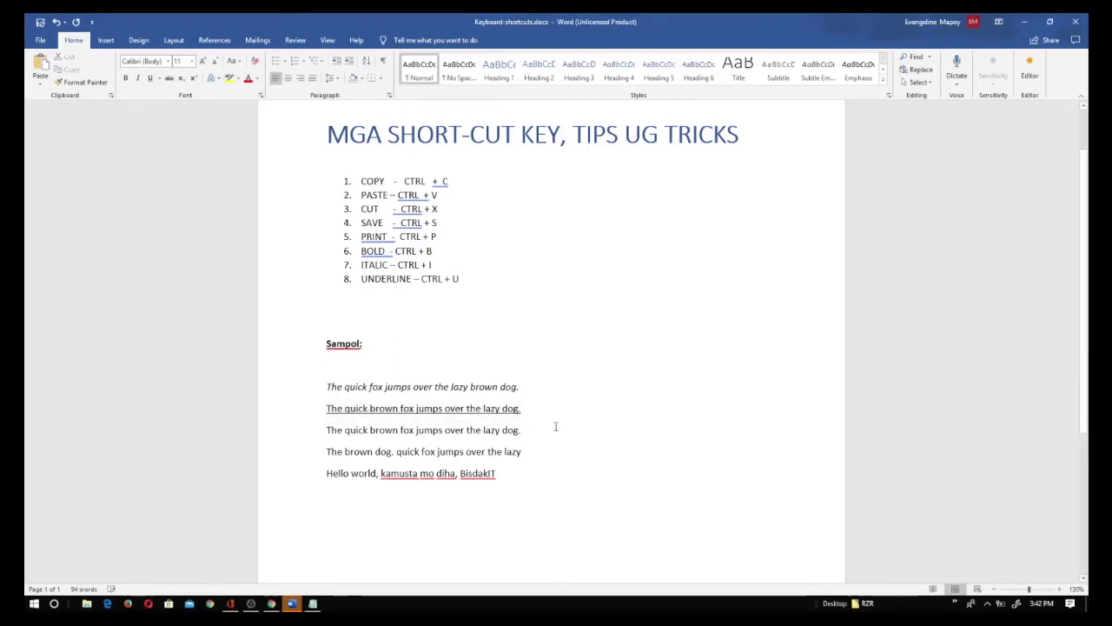
left_click(526, 390)
left_click_drag(326, 431, 519, 431)
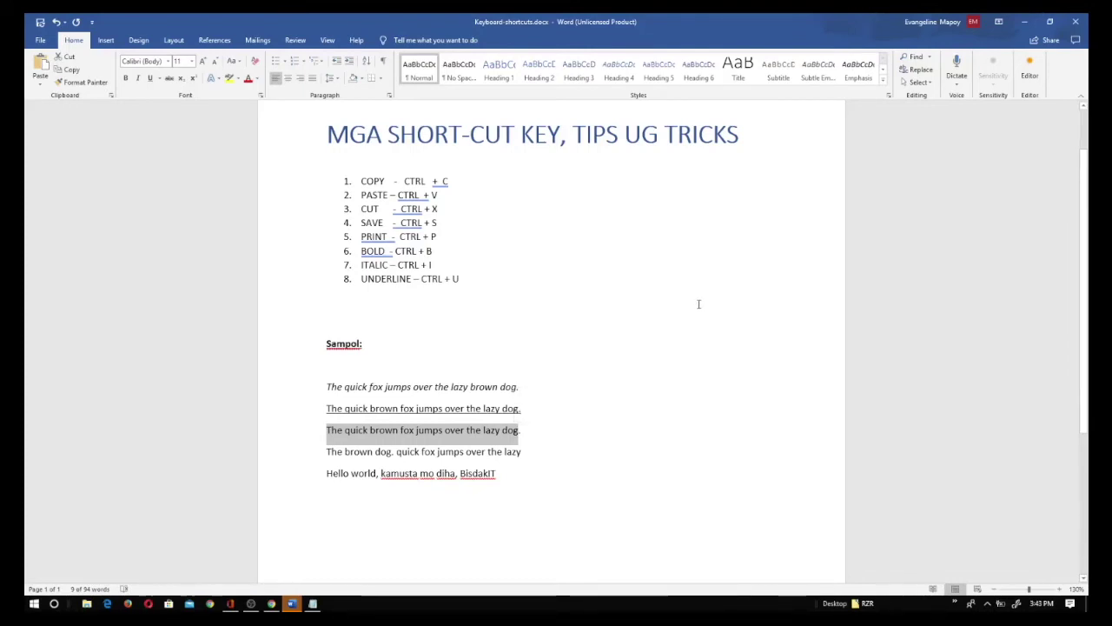
Step: Apply Ctrl+B, Ctrl+I and Ctrl+U in turn to the third sample sentence
key("ctrl+b")
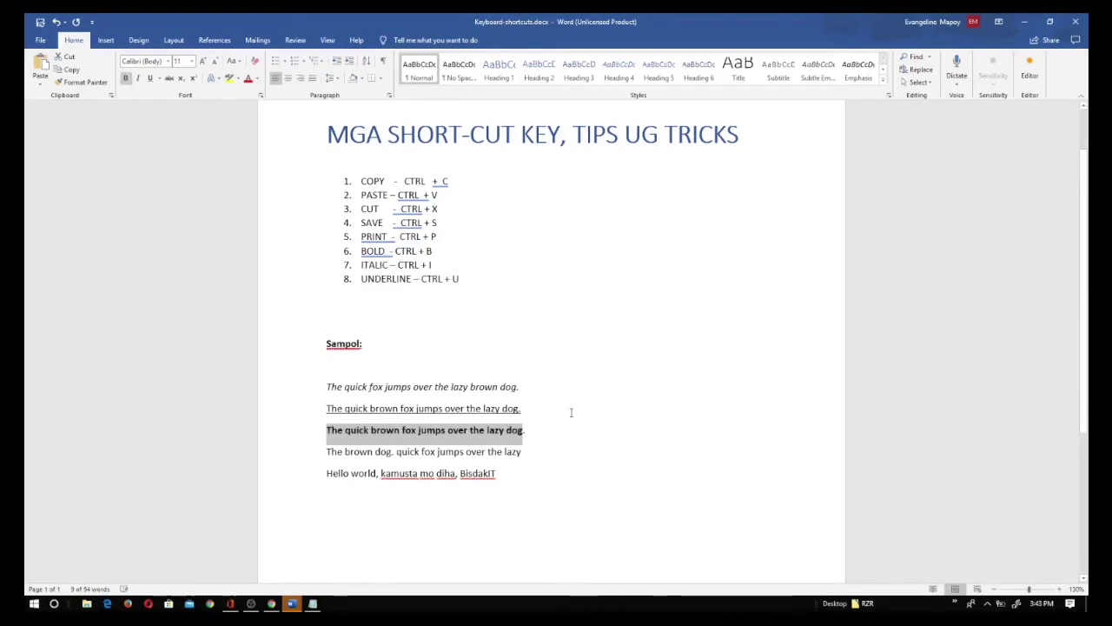
left_click(561, 416)
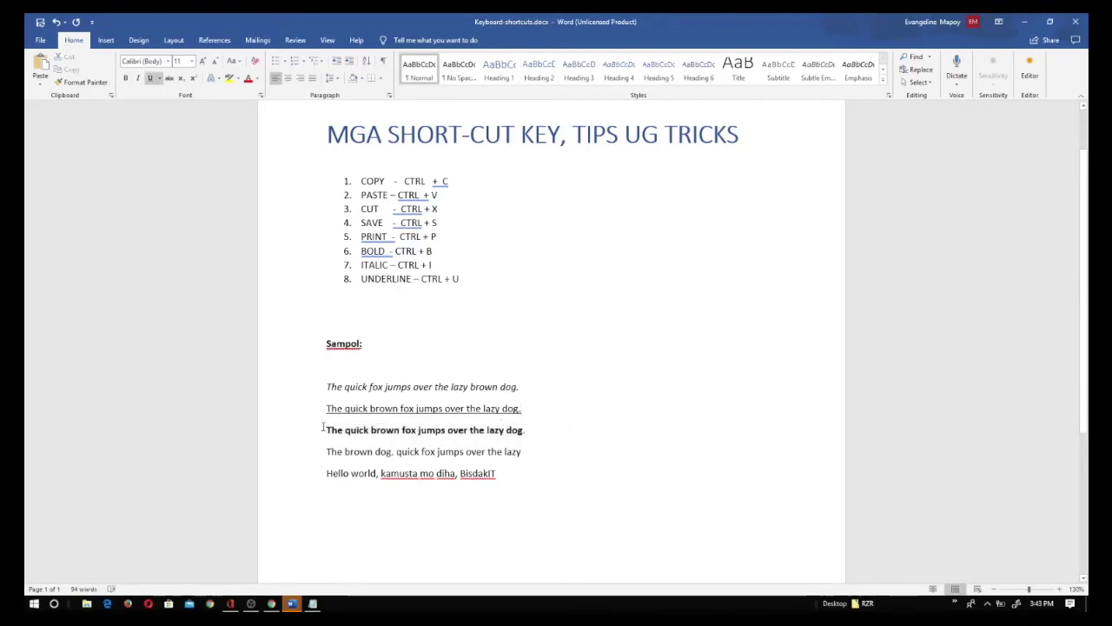
left_click_drag(322, 430, 542, 430)
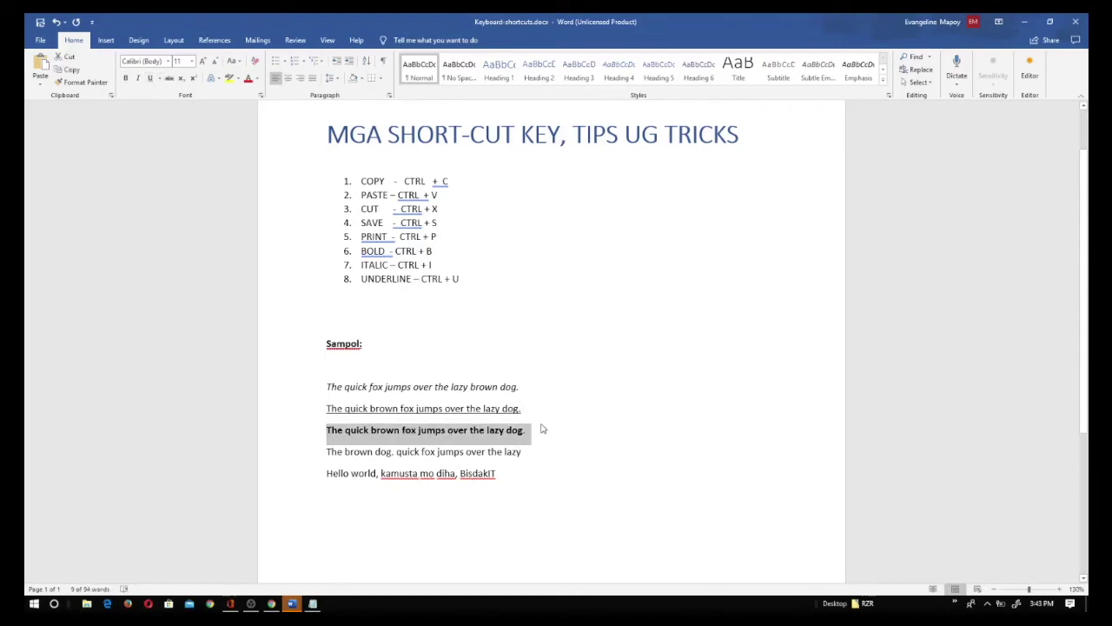
key("ctrl+i")
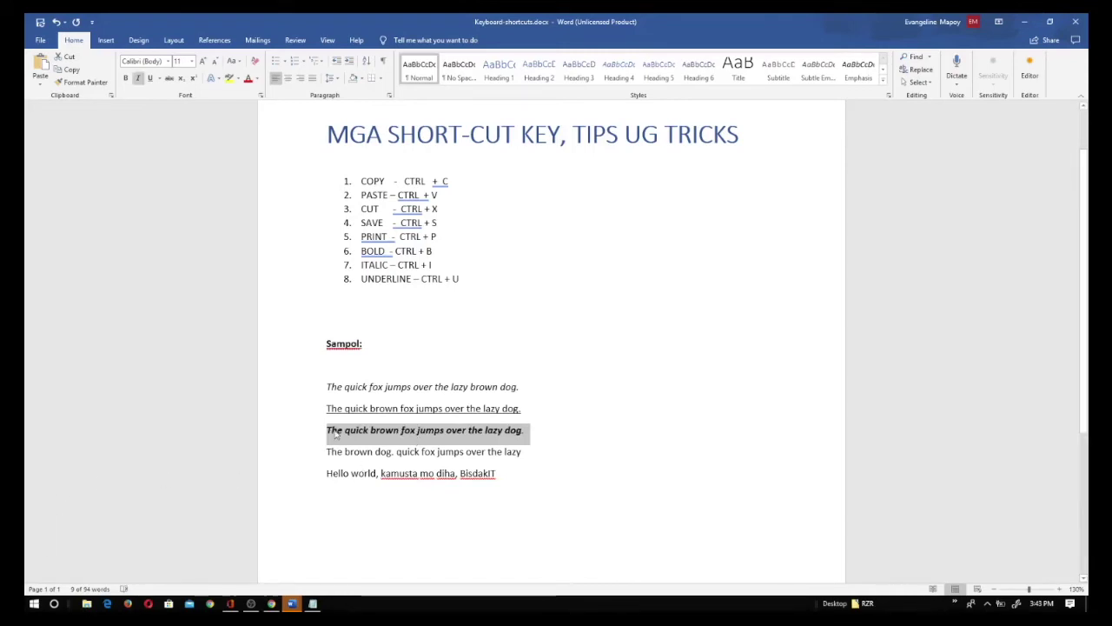
left_click(687, 392)
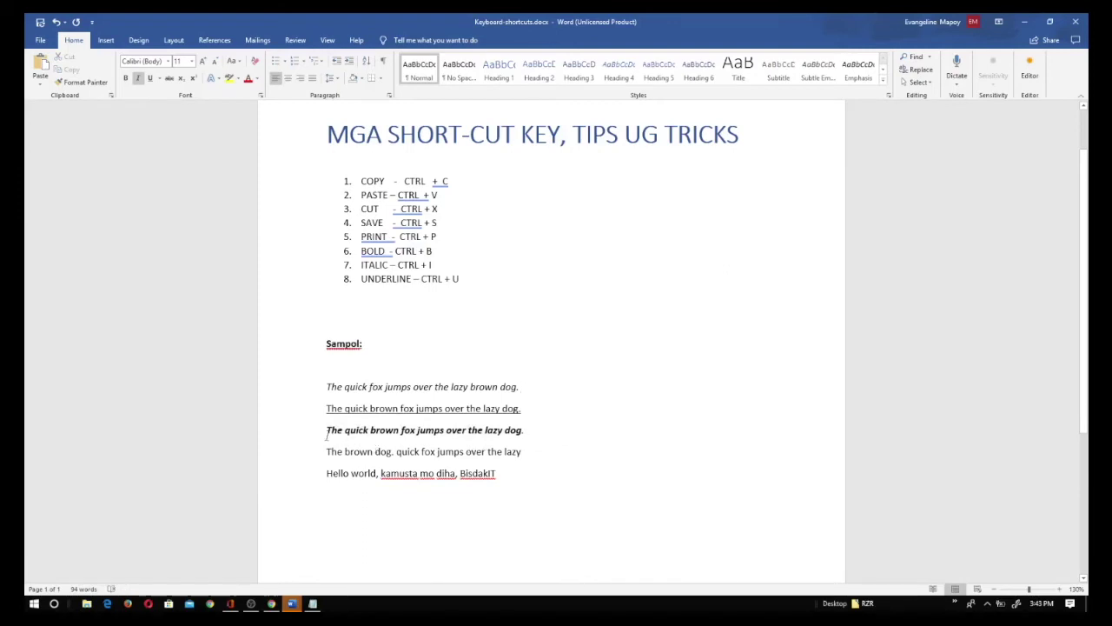
left_click_drag(327, 437, 549, 437)
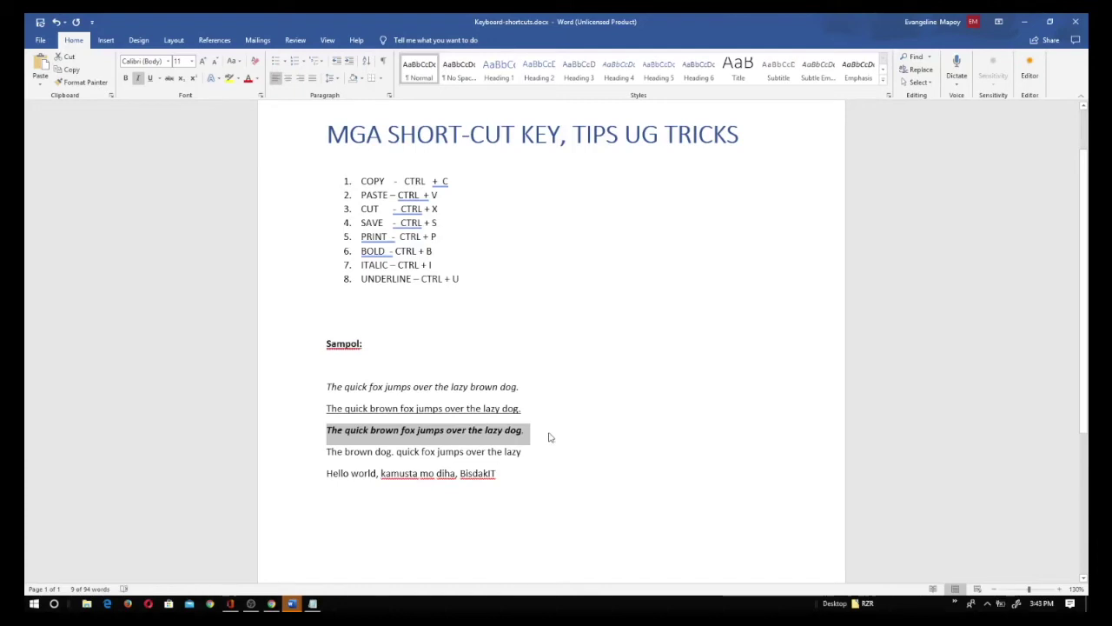
key("ctrl+u")
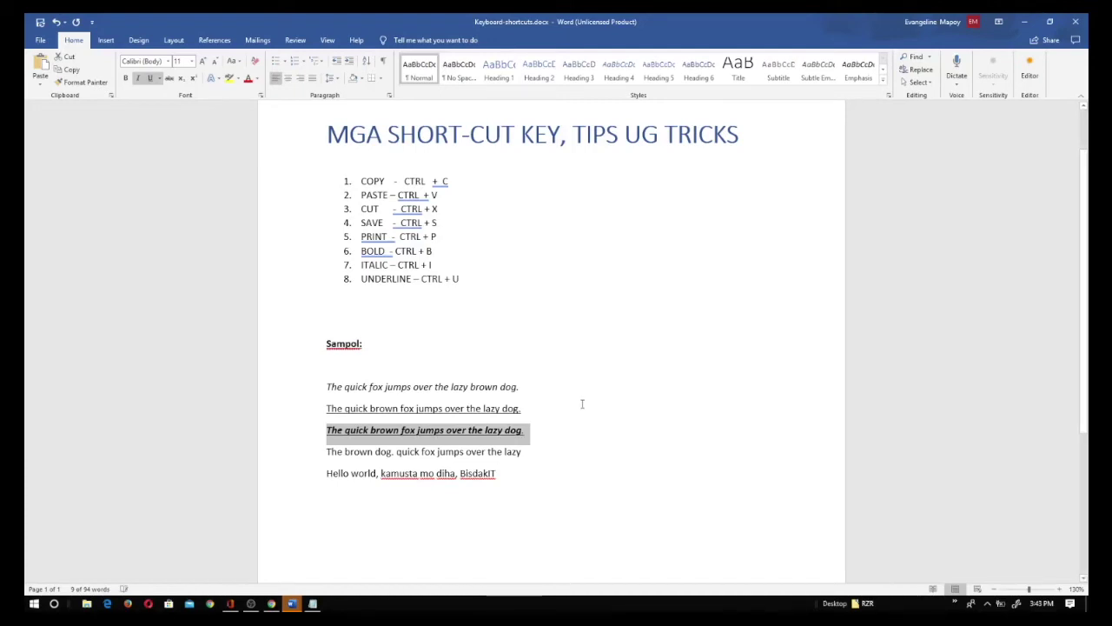
left_click(583, 403)
key("Up")
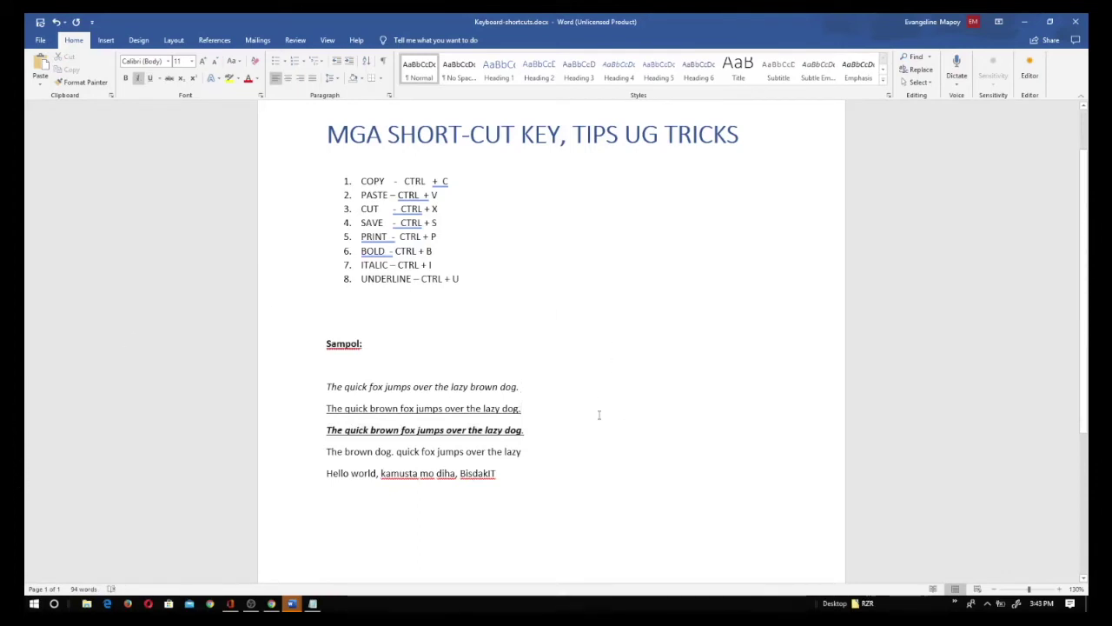
left_click(546, 281)
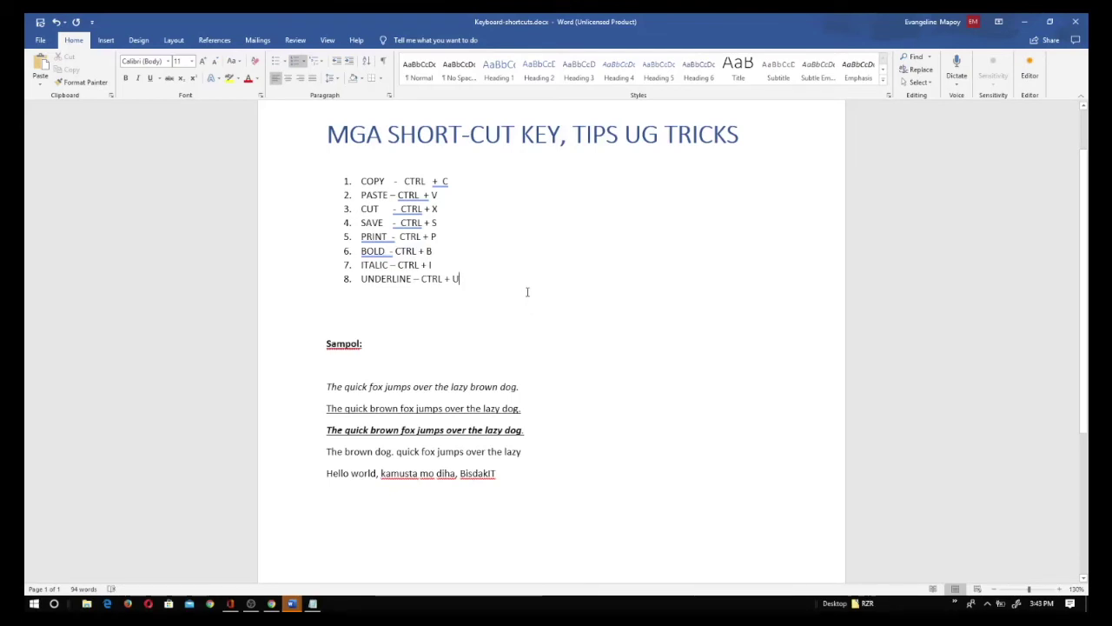
Step: Start item 9 and enter 'FIND - CTRL + F' in it
key("Return")
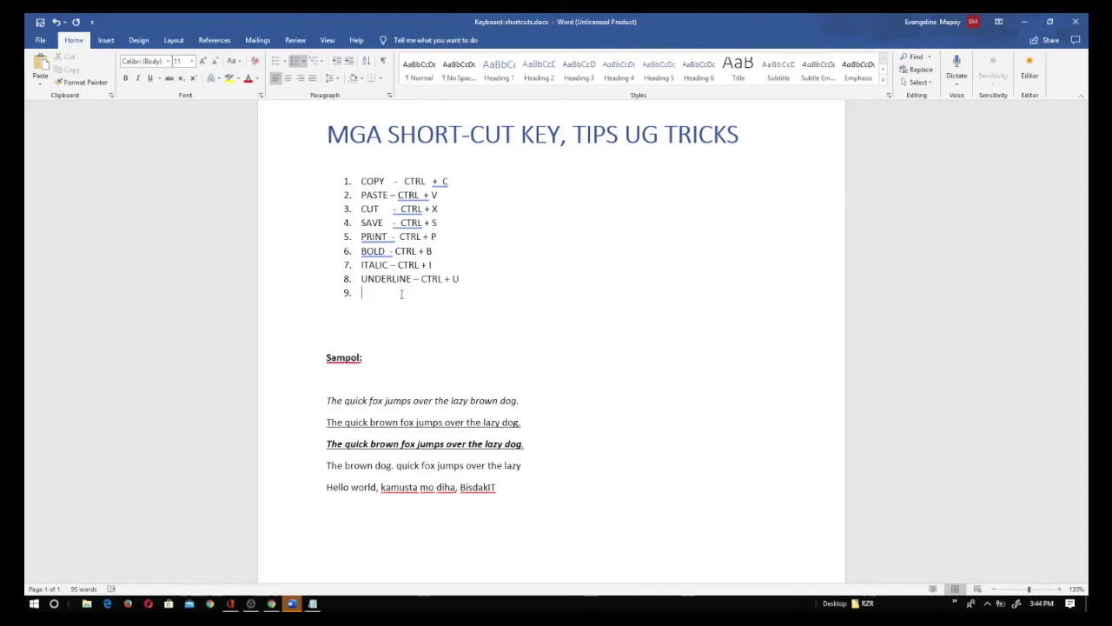
type("FIND")
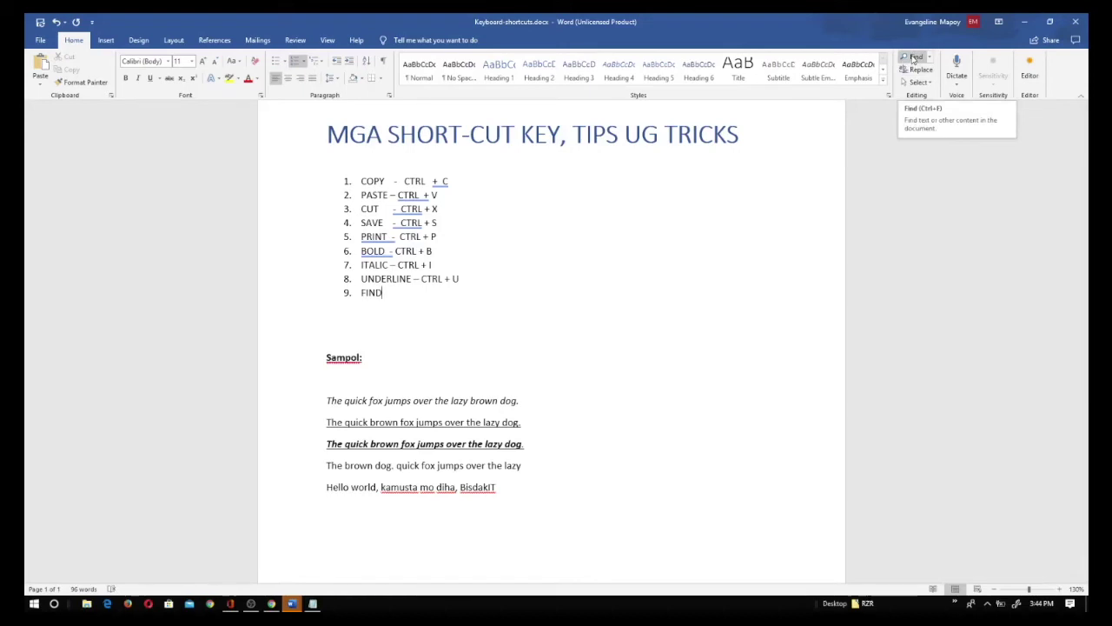
left_click(419, 292)
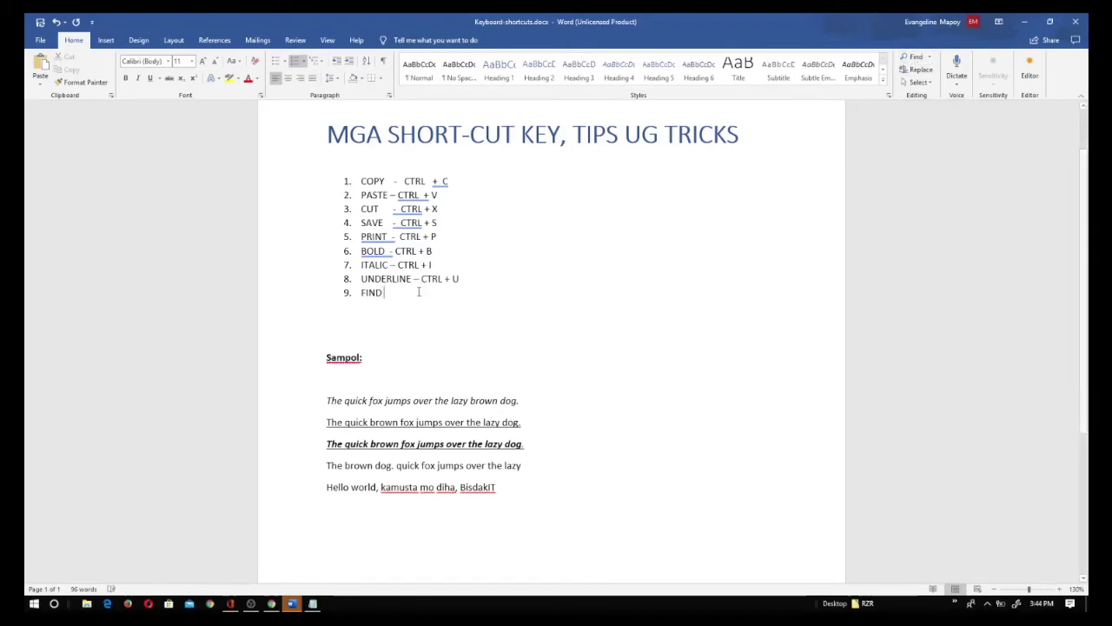
type("-")
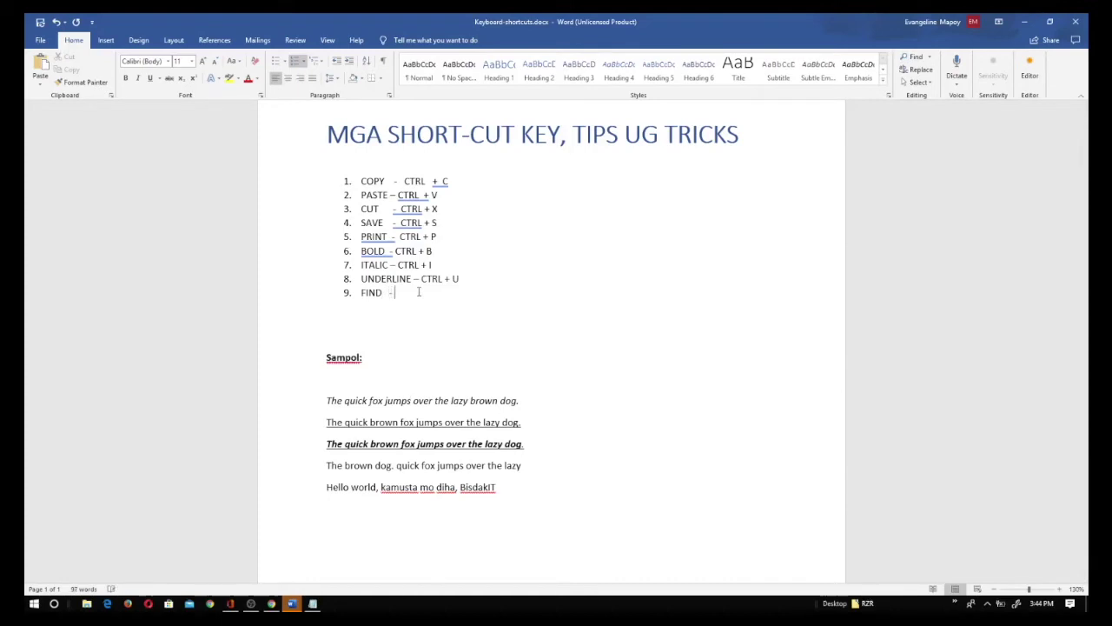
type(" CTRL")
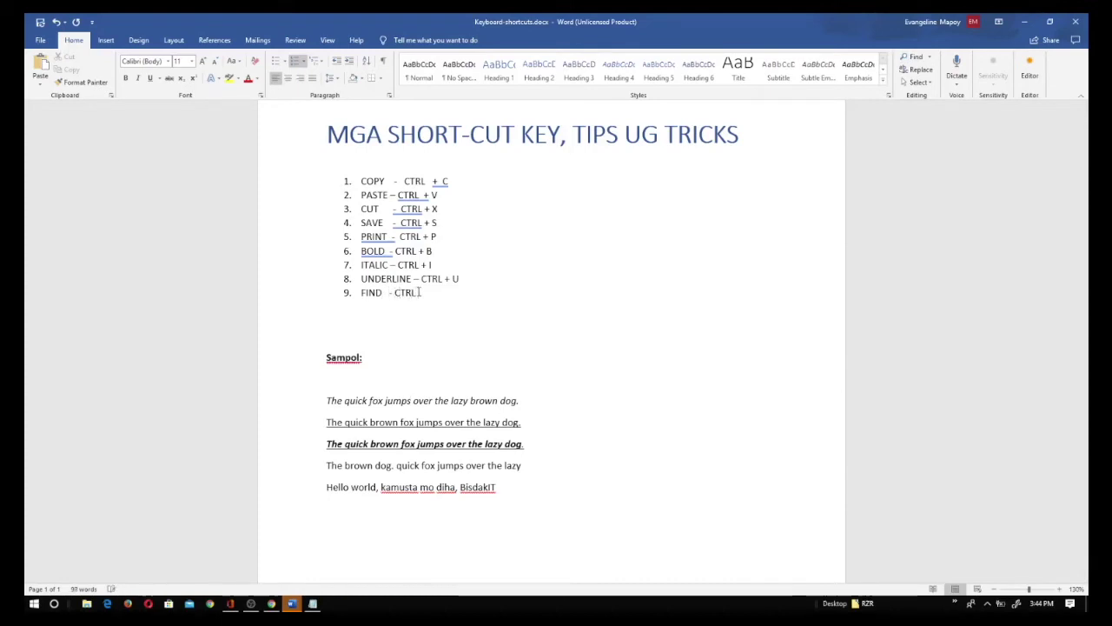
type(" + F")
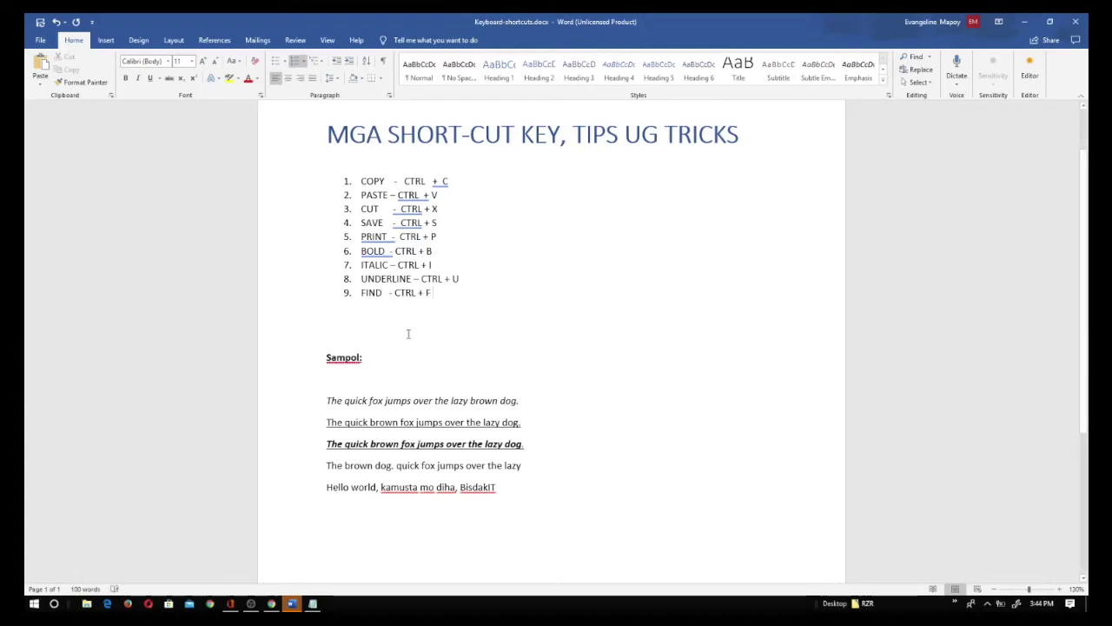
left_click(416, 323)
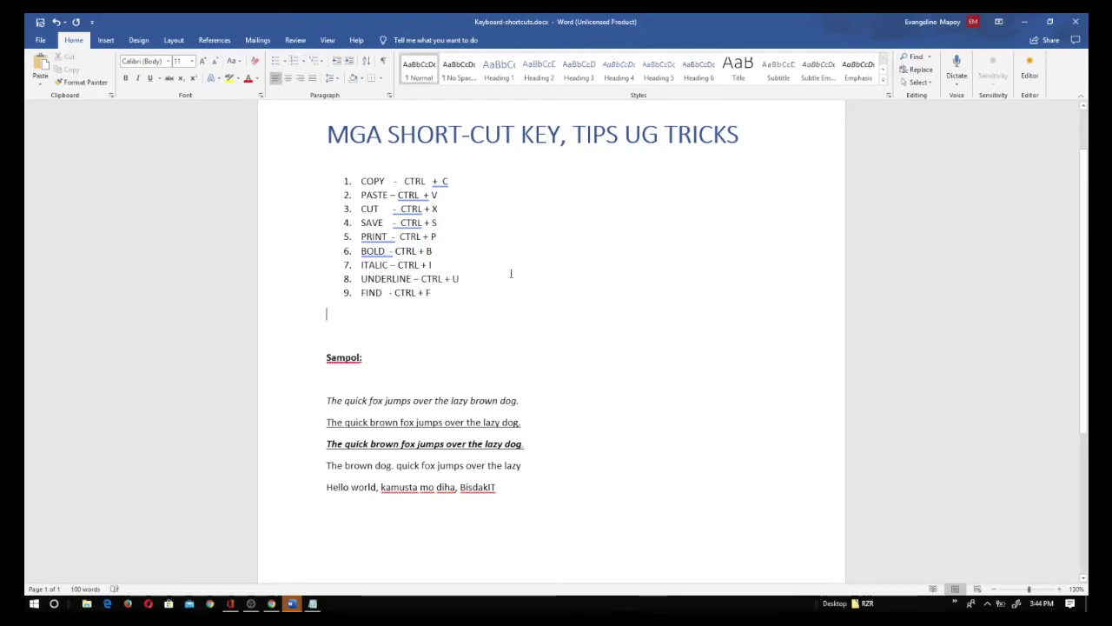
Step: Put the cursor on the empty line below item 9 and open the Navigation search pane
scroll(646, 295, "down", 4)
scroll(645, 305, "up", 3)
scroll(645, 305, "up", 2)
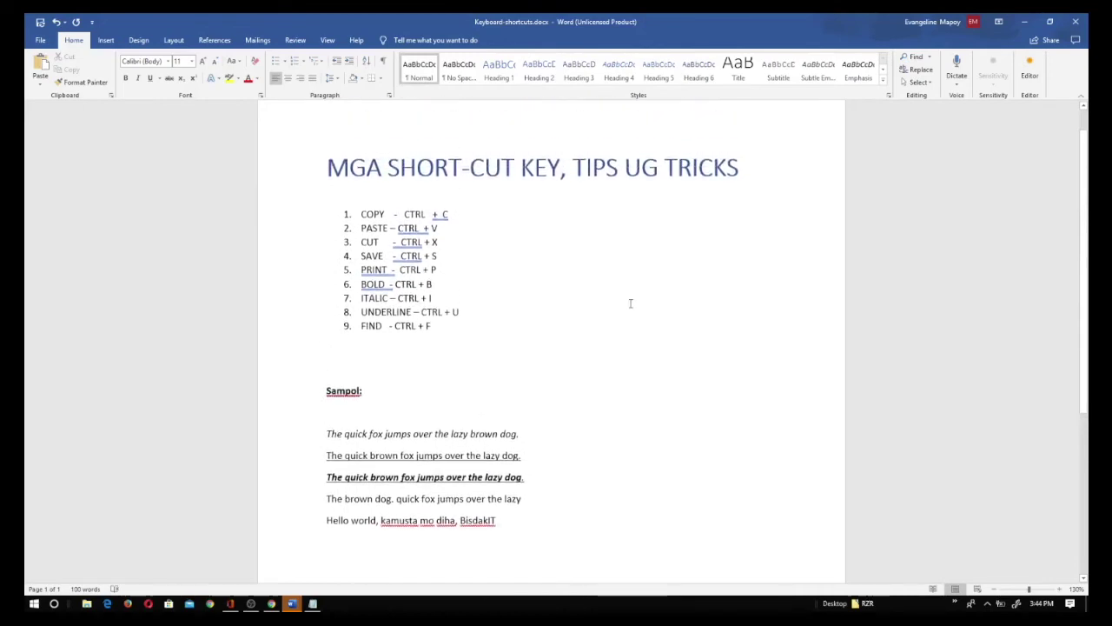
scroll(606, 316, "down", 2)
left_click(467, 265)
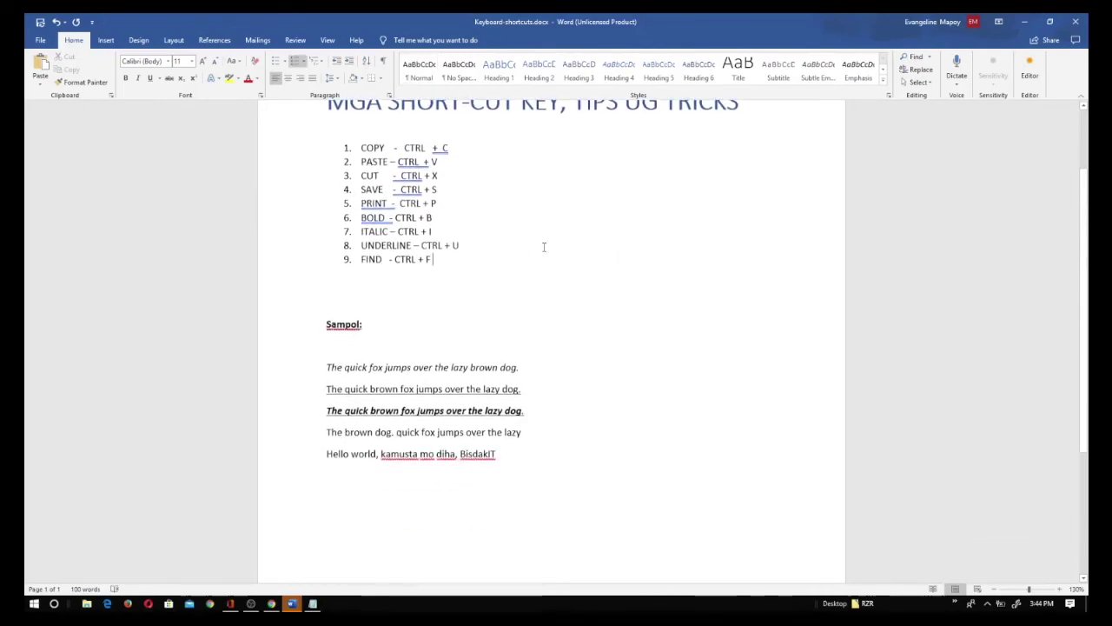
scroll(545, 269, "up", 2)
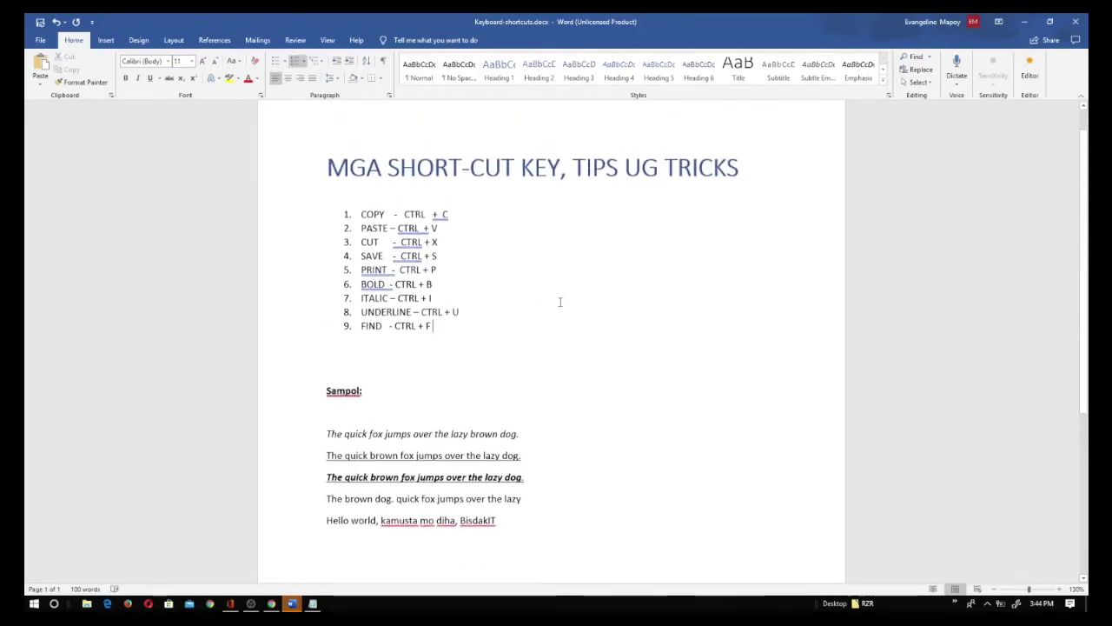
scroll(565, 304, "down", 2)
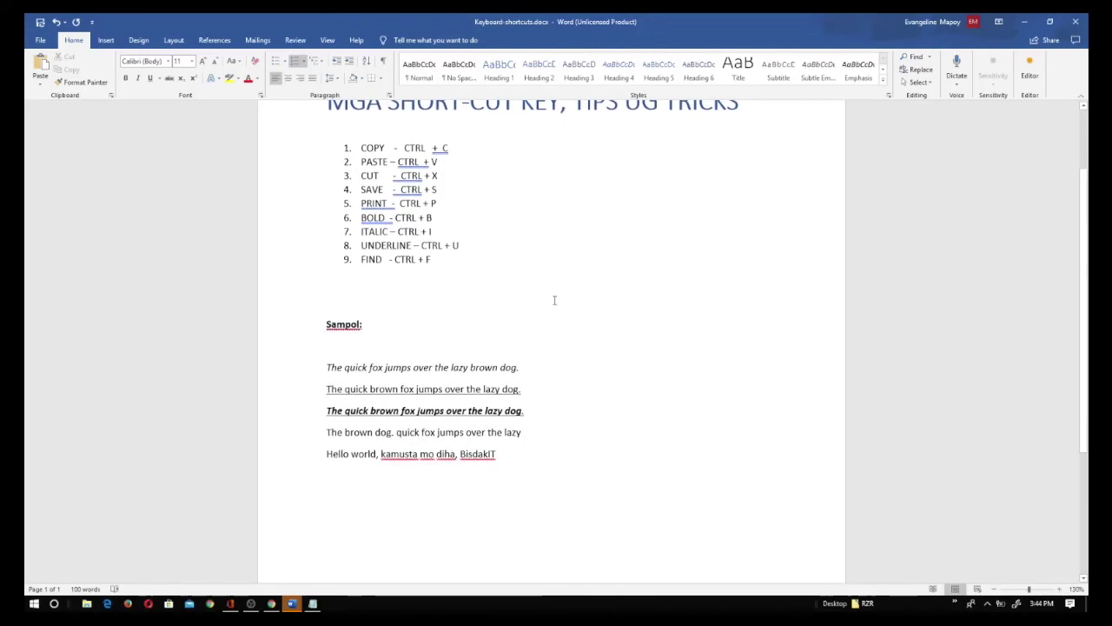
left_click(540, 292)
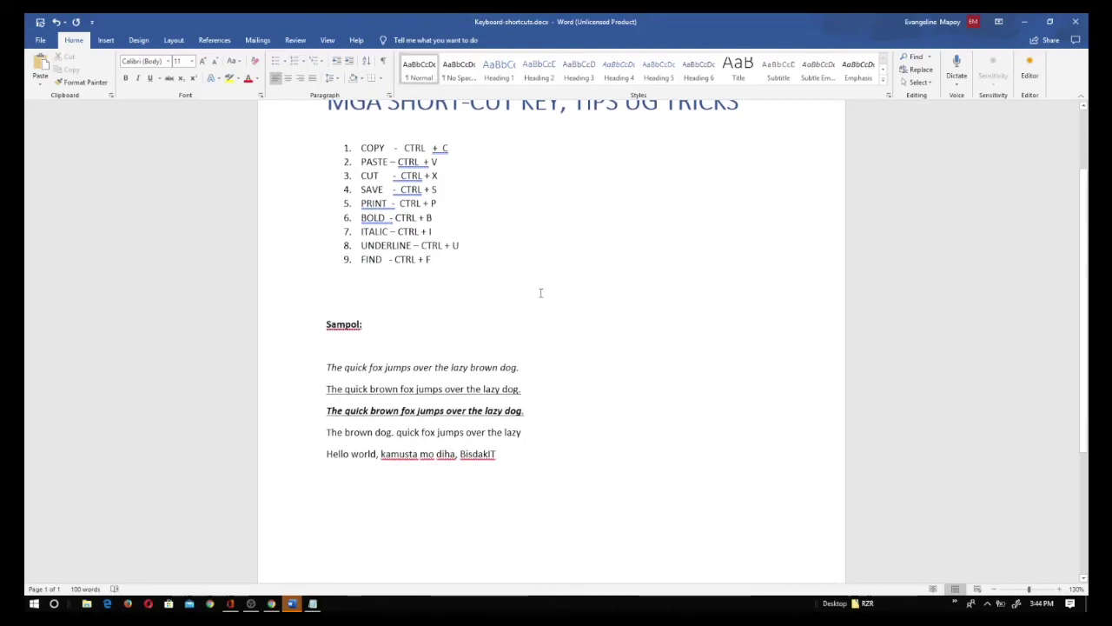
key("ctrl+f")
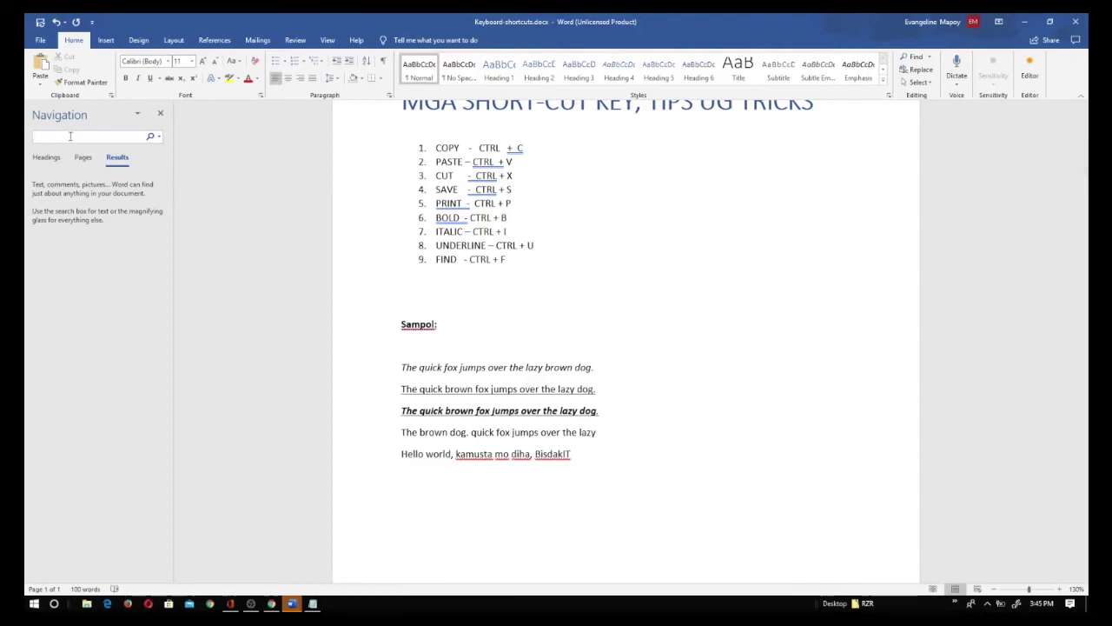
Step: Search for 'BisdakIT', getting one match in the Hello world sample line
type("BisdakIT")
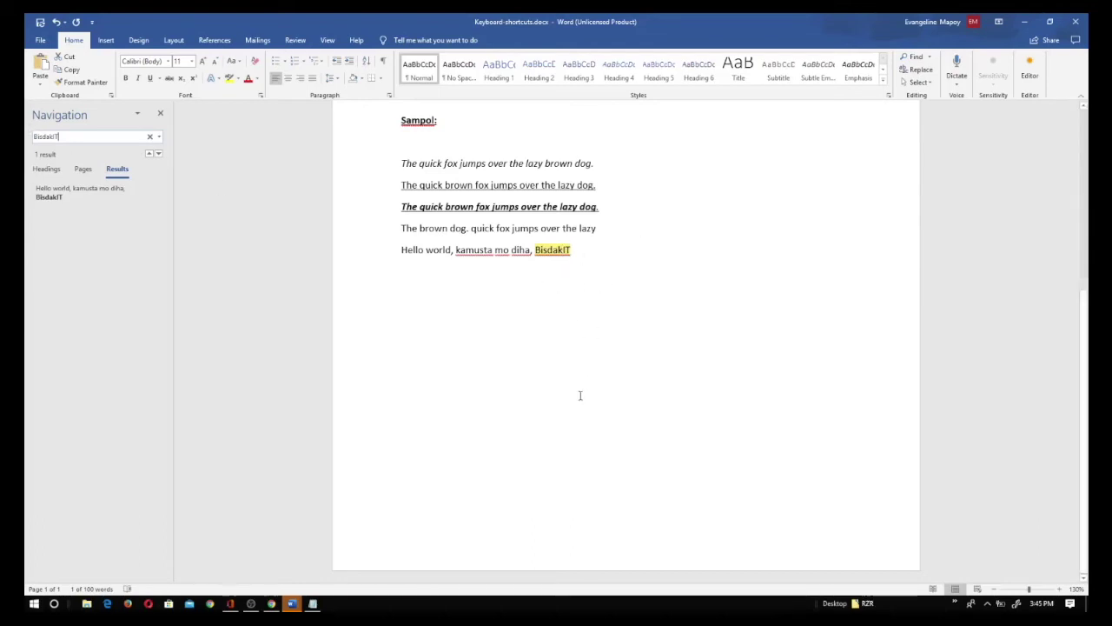
scroll(579, 392, "up", 3)
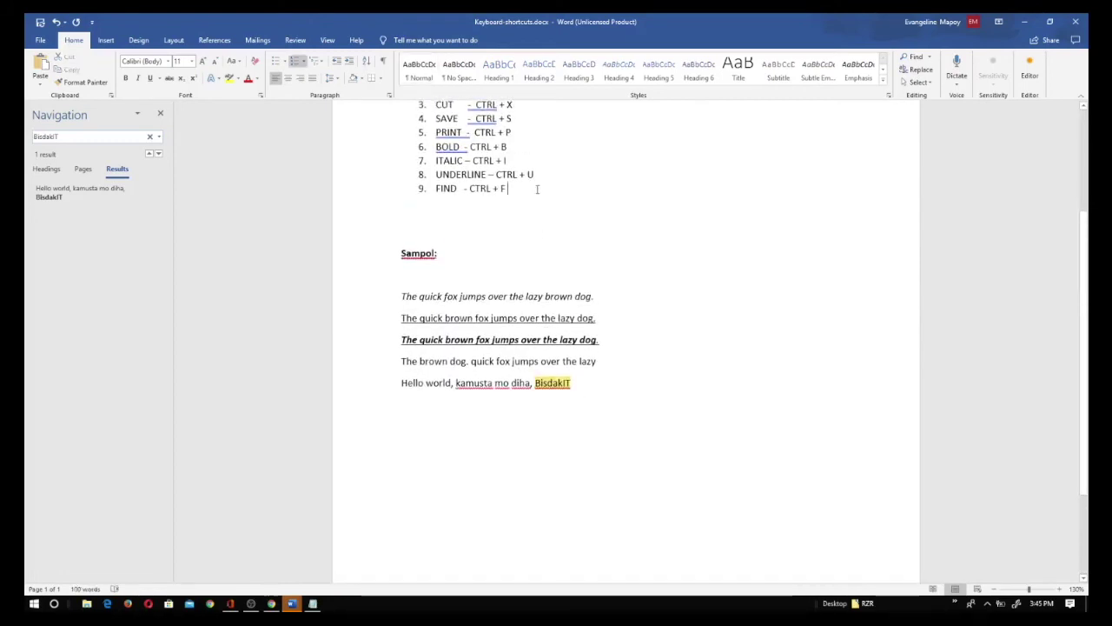
Step: Add item 10 reading 'REPLACE – CTRL + H', correcting the typos along the way
key("Return")
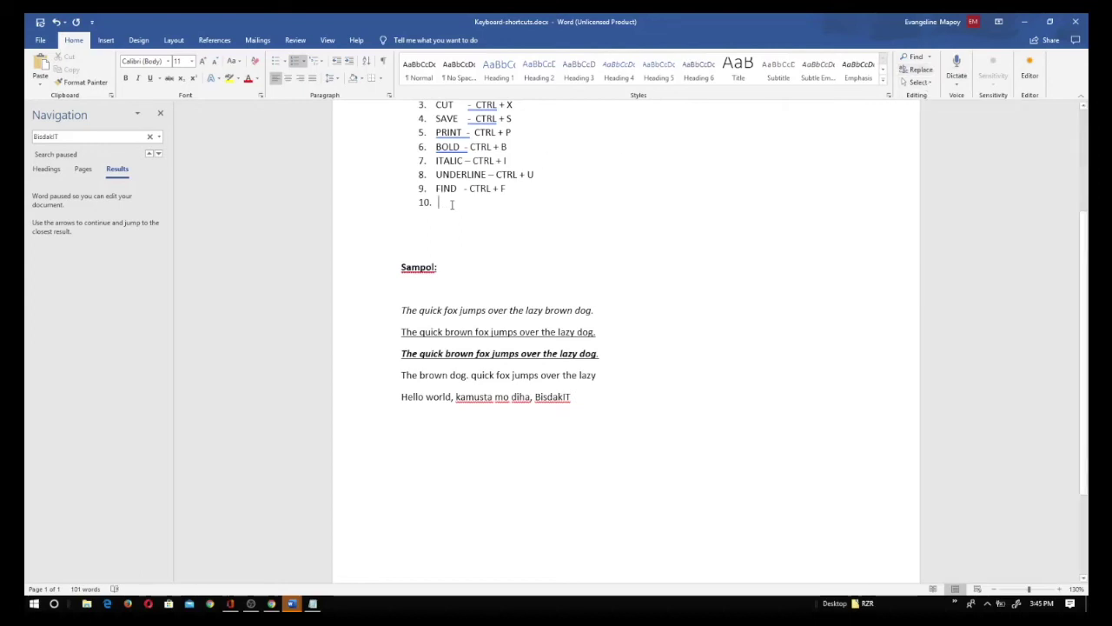
type("CTRL")
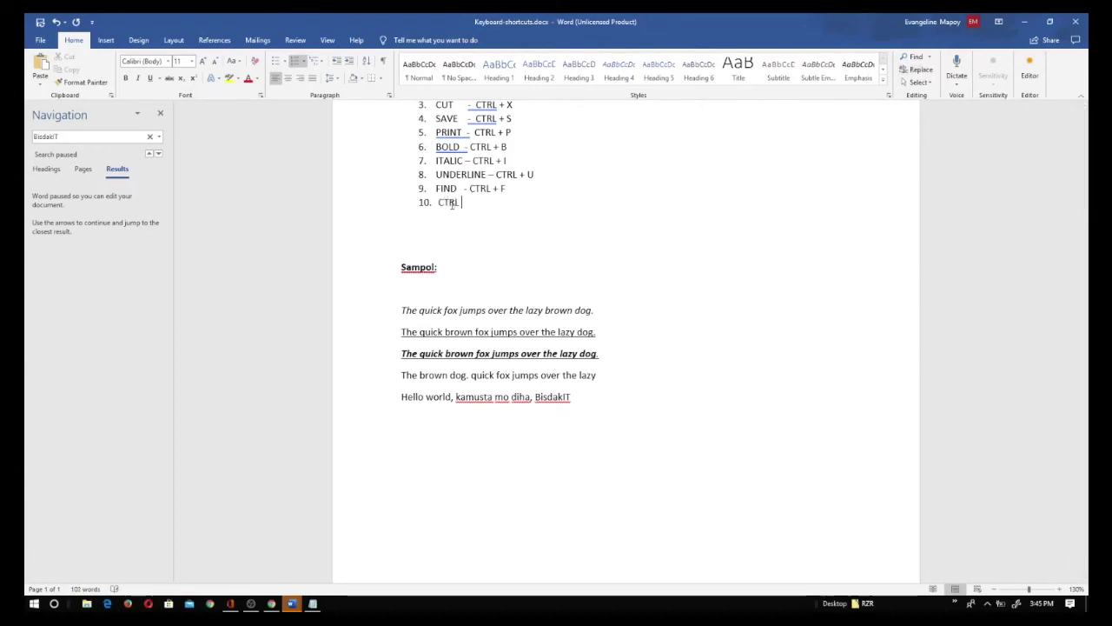
key("BackSpace")
key("BackSpace")
type("REP")
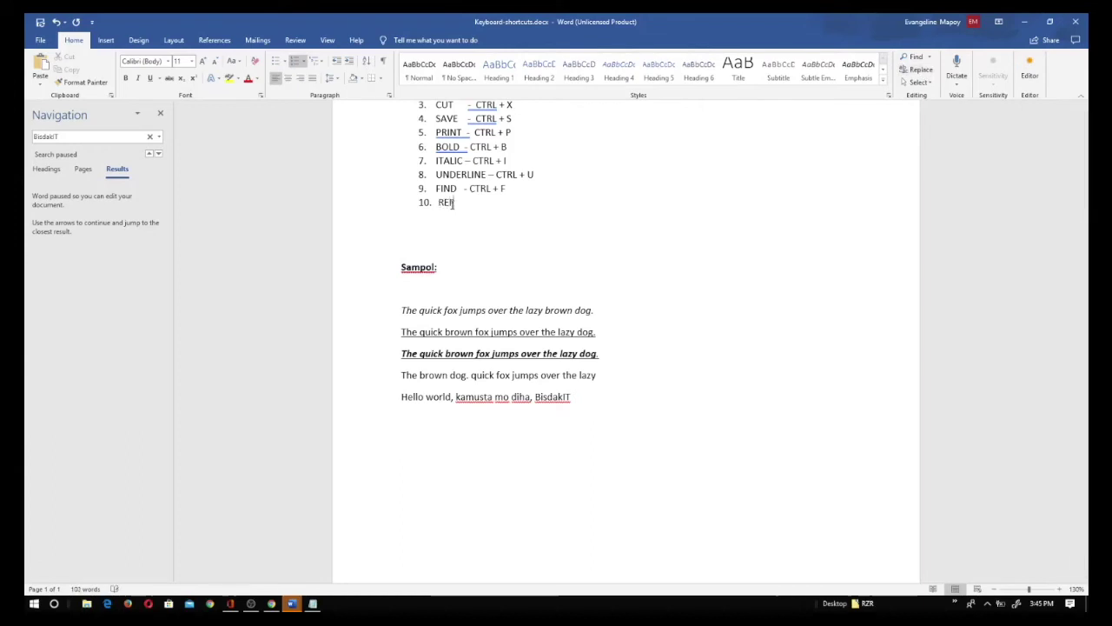
type("LAC")
type("-")
type("TR")
key("BackSpace")
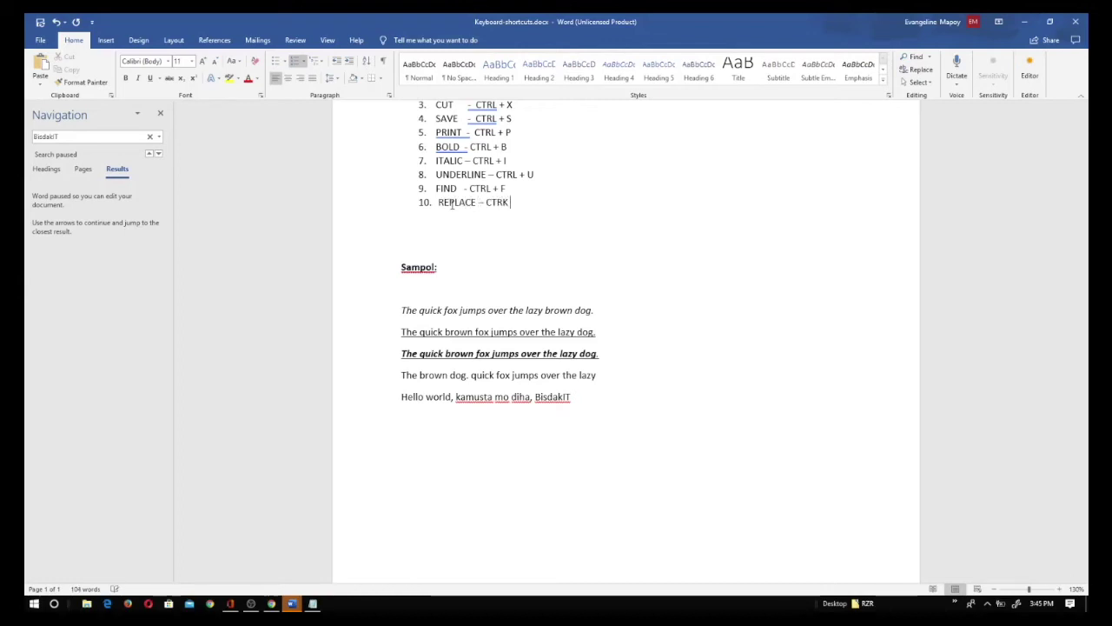
key("BackSpace")
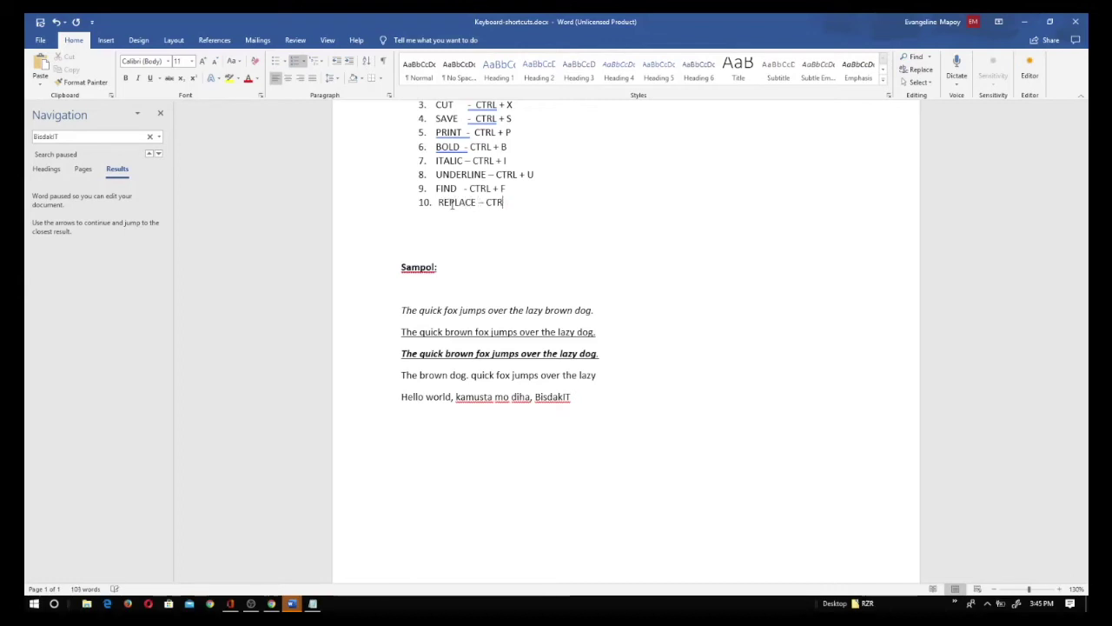
type("L + H")
Step: Close the search results and open Find and Replace on its Replace tab with Ctrl+H
left_click(161, 115)
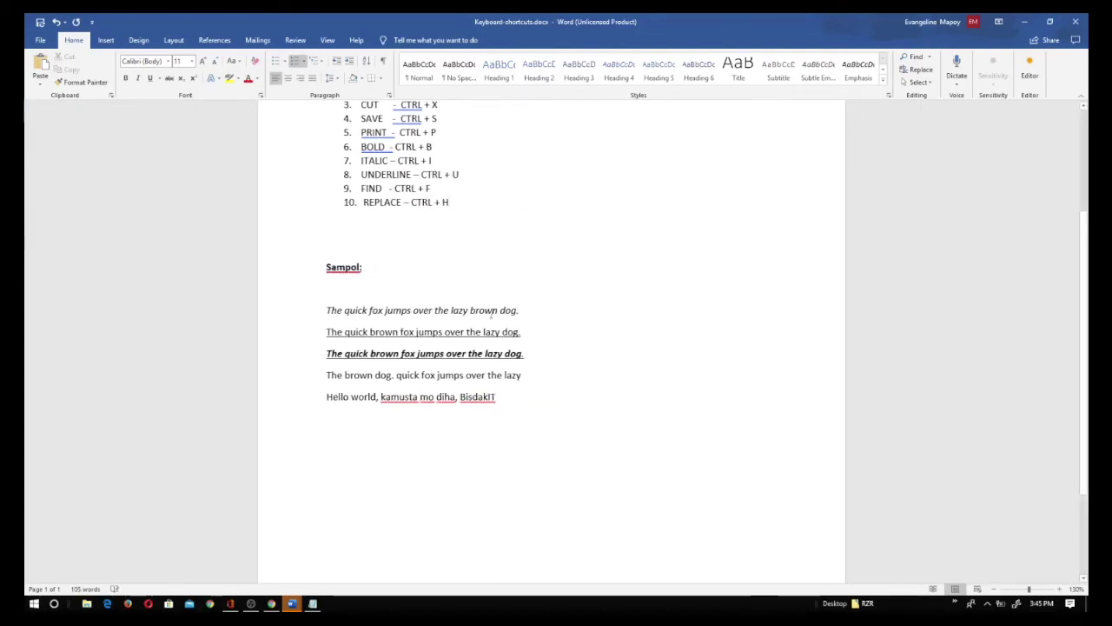
double_click(508, 310)
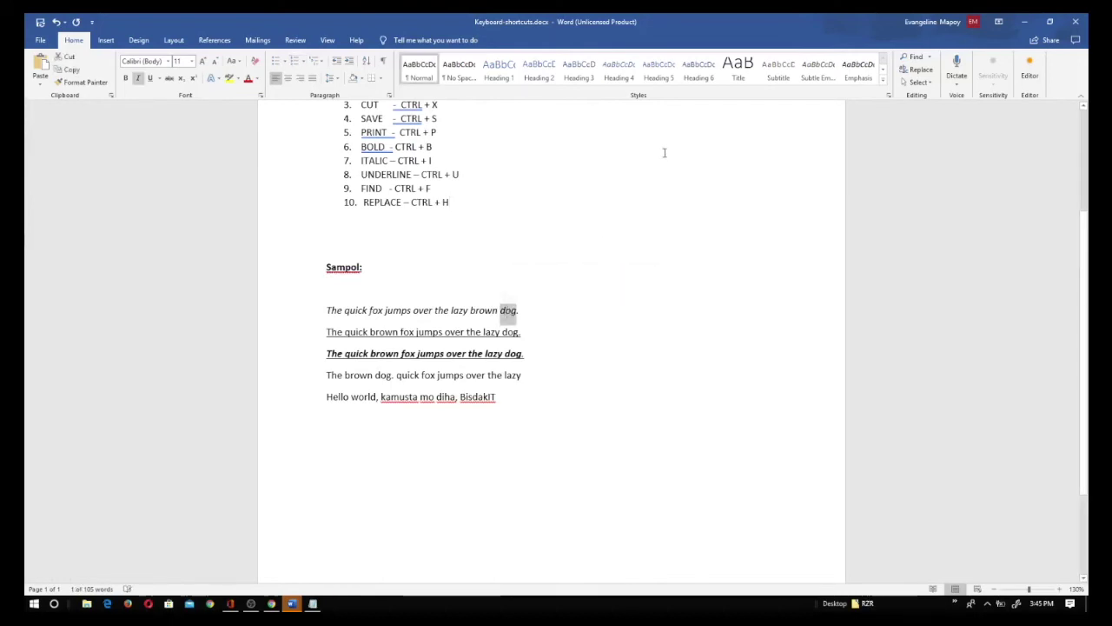
scroll(632, 268, "up", 1)
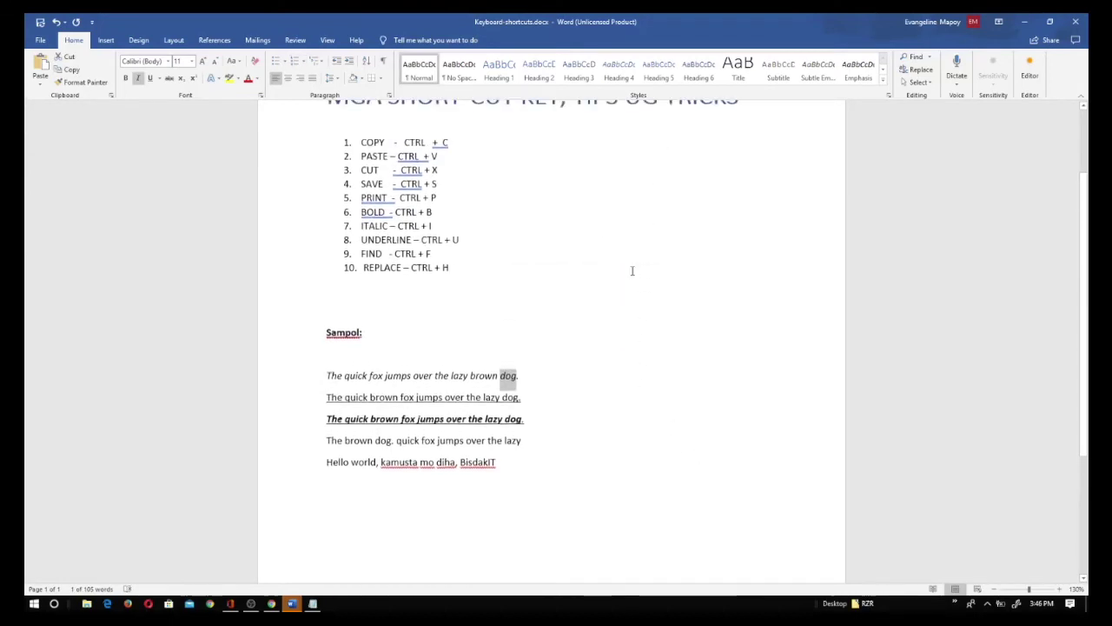
scroll(527, 318, "up", 1)
left_click(555, 288)
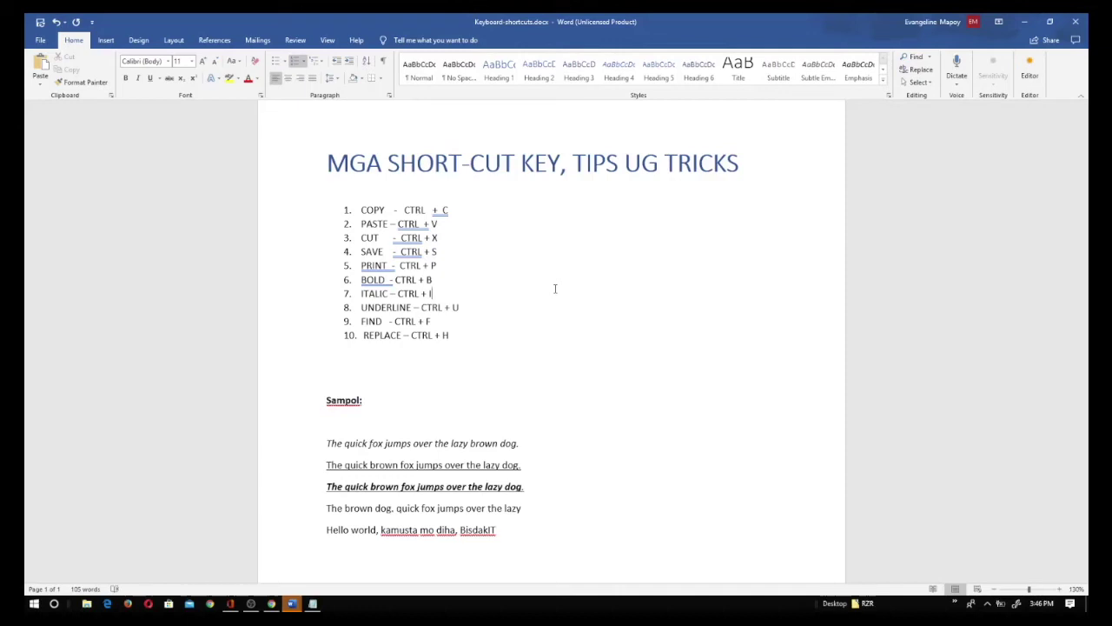
key("ctrl+h")
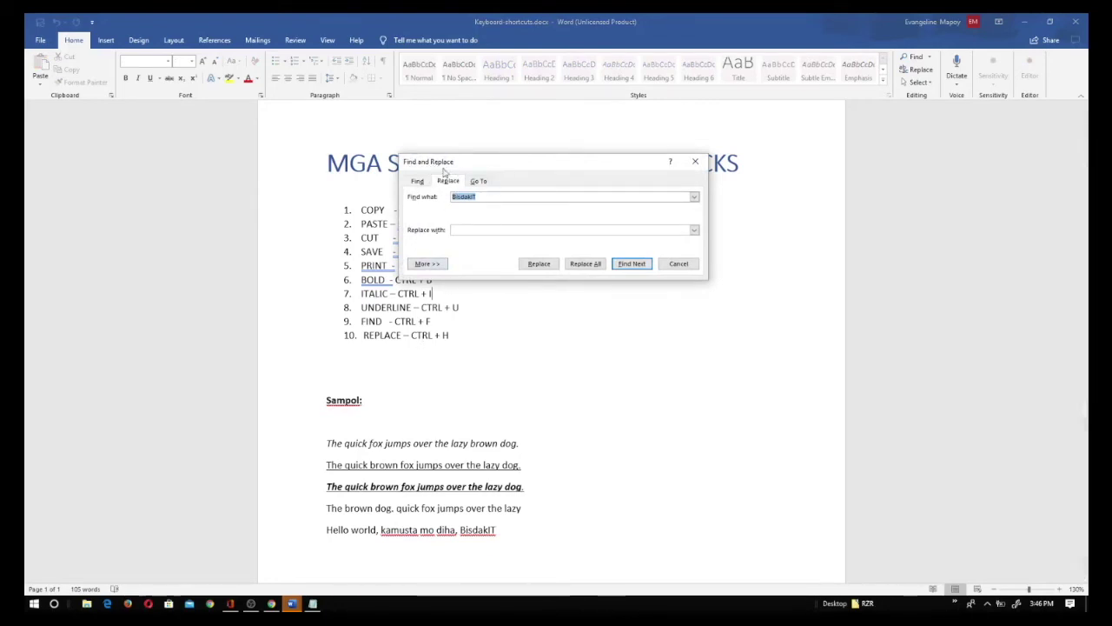
Step: Replace the prefilled BisdakIT search term with 'dog' and move to the replacement field
left_click(484, 196)
double_click(484, 196)
type("dog")
key("Tab")
type("cat")
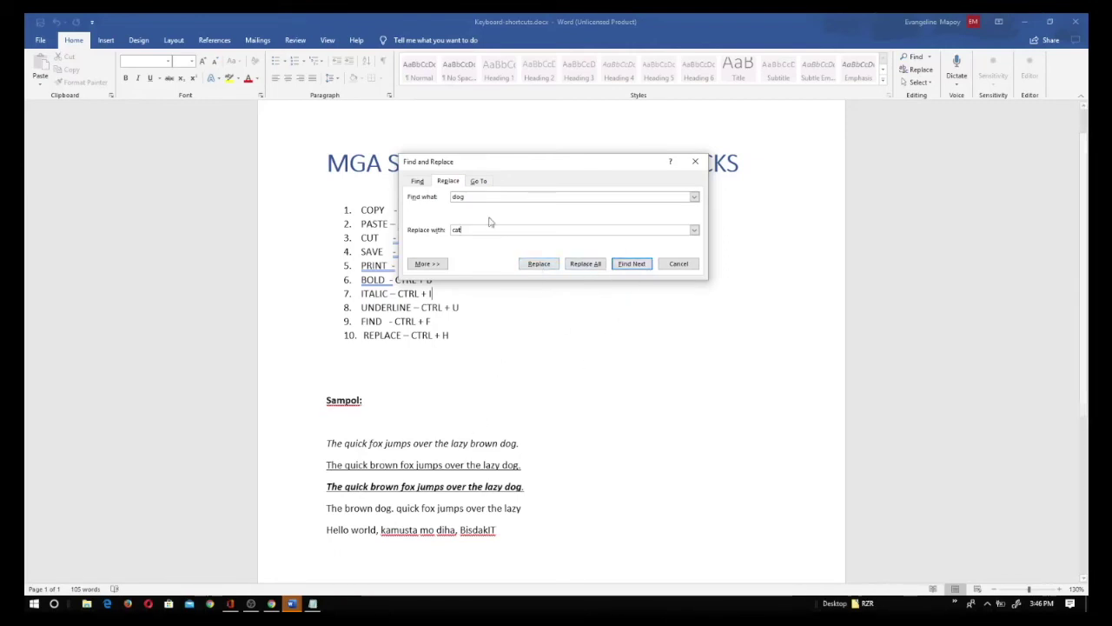
Step: Replace all four occurrences of dog with cat, dismiss the finished message and close the dialog
left_click(540, 266)
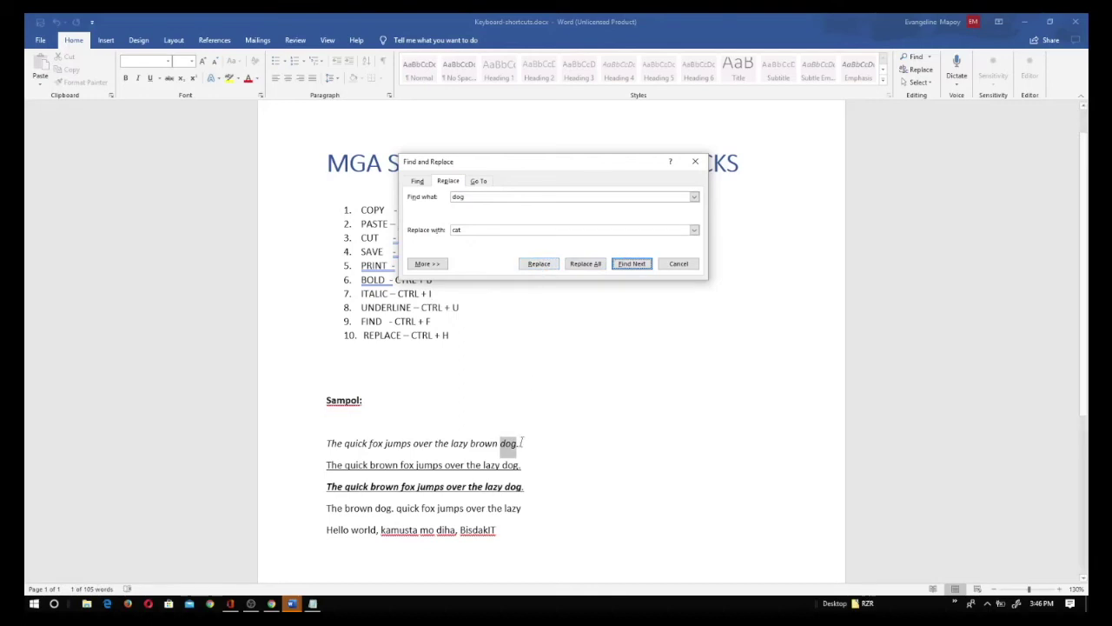
left_click(539, 264)
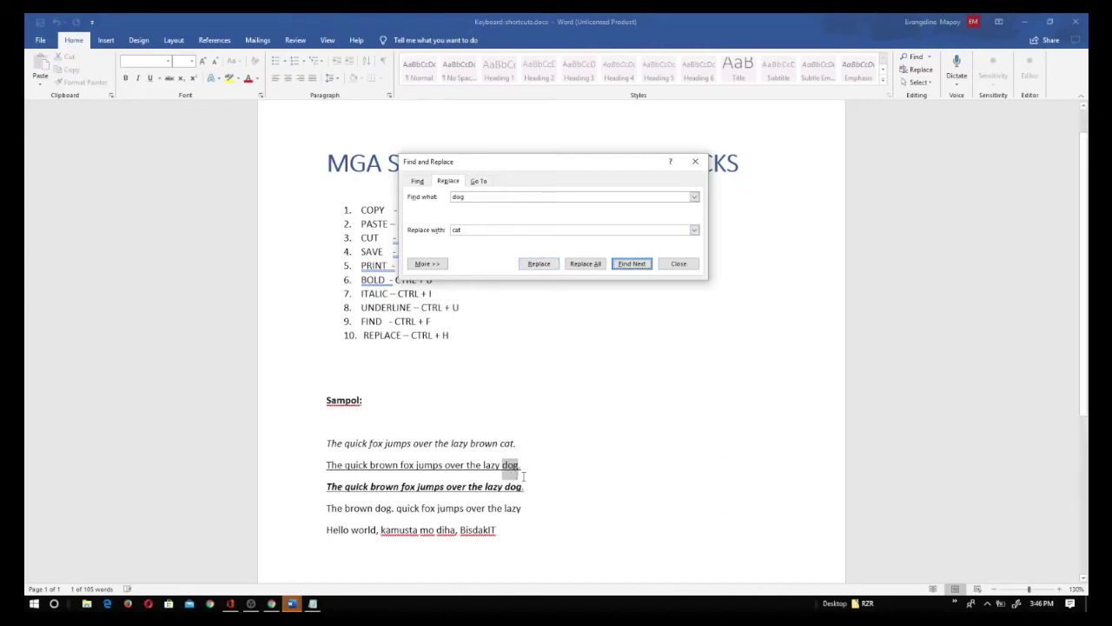
left_click(540, 264)
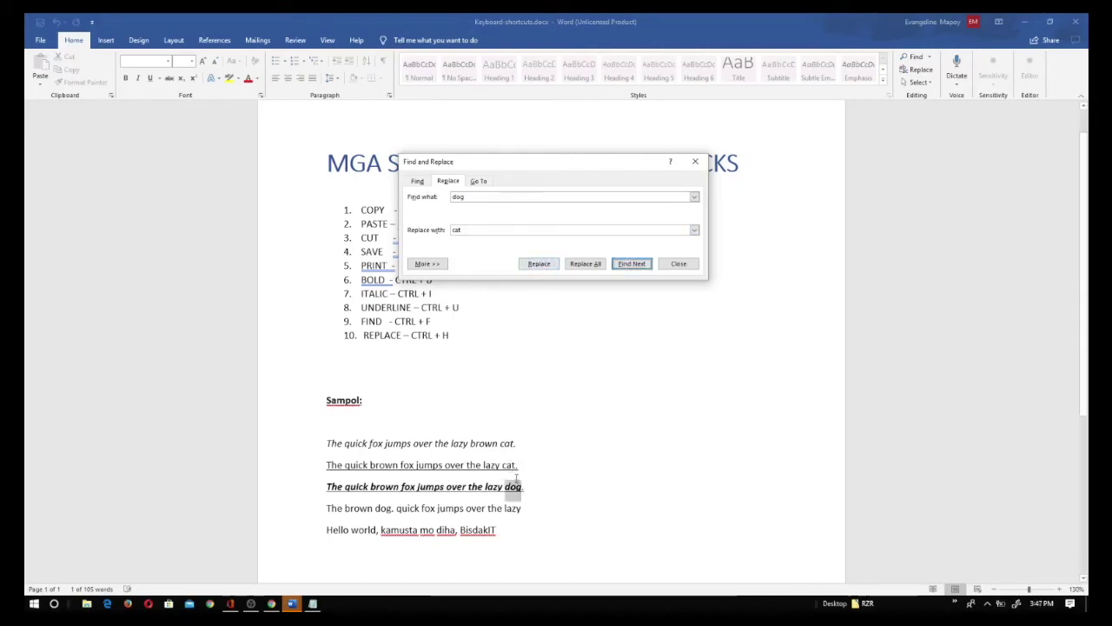
left_click(547, 268)
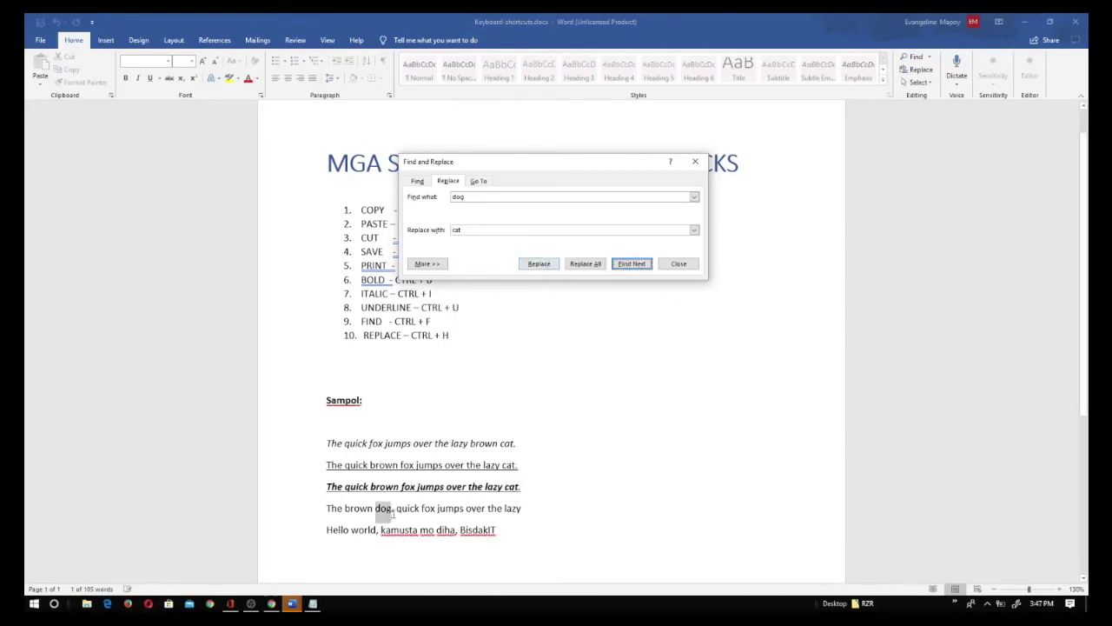
left_click(537, 265)
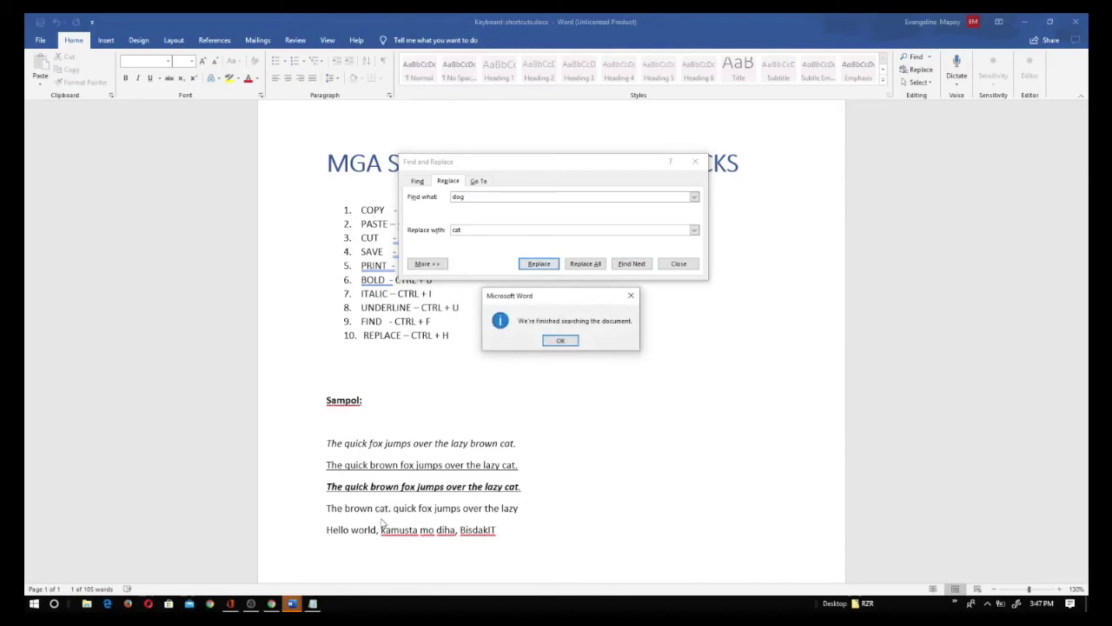
left_click(562, 344)
left_click(561, 343)
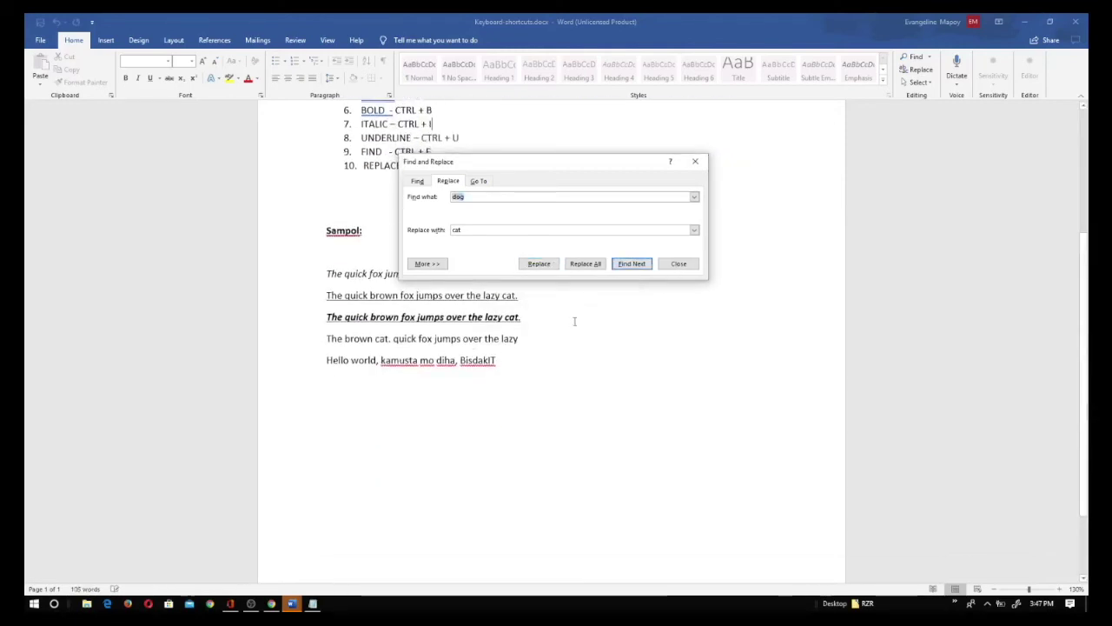
left_click(679, 265)
scroll(685, 391, "up", 1)
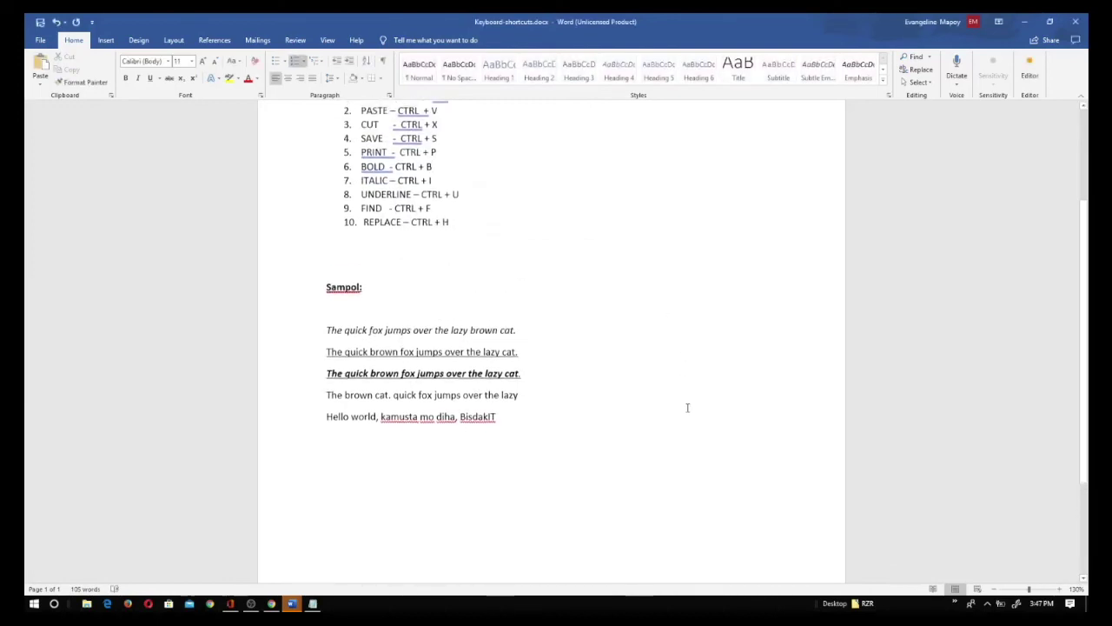
scroll(688, 409, "up", 3)
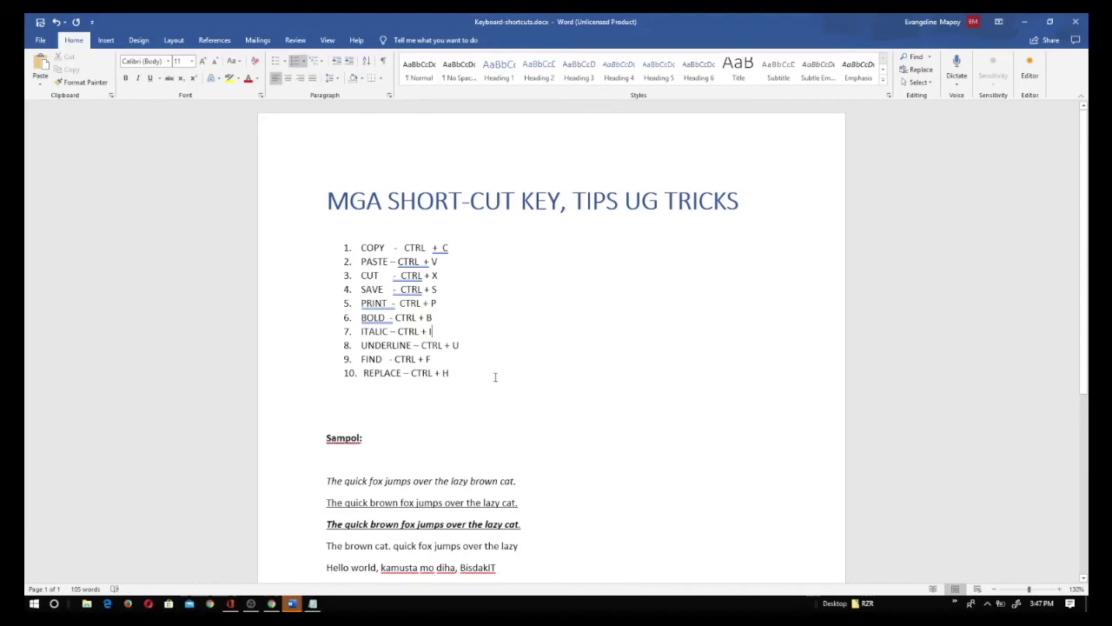
key("Down")
key("Down")
key("Down")
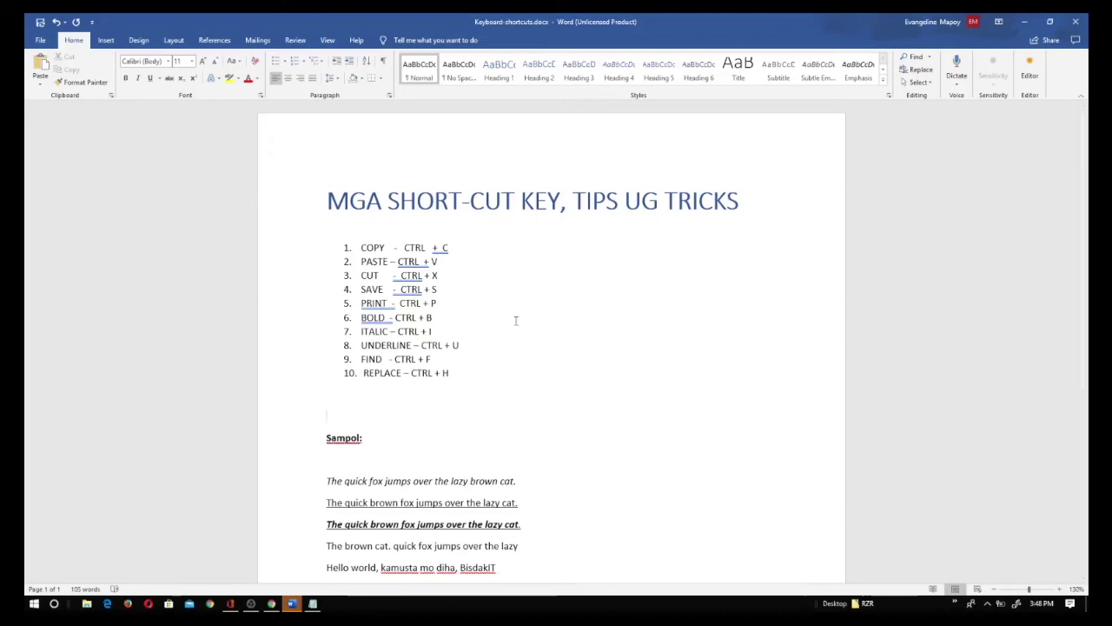
left_click(517, 247)
Step: Add '( HOT KEYS )' after COPY – CTRL + C in item 1
type("( HOT KEYS")
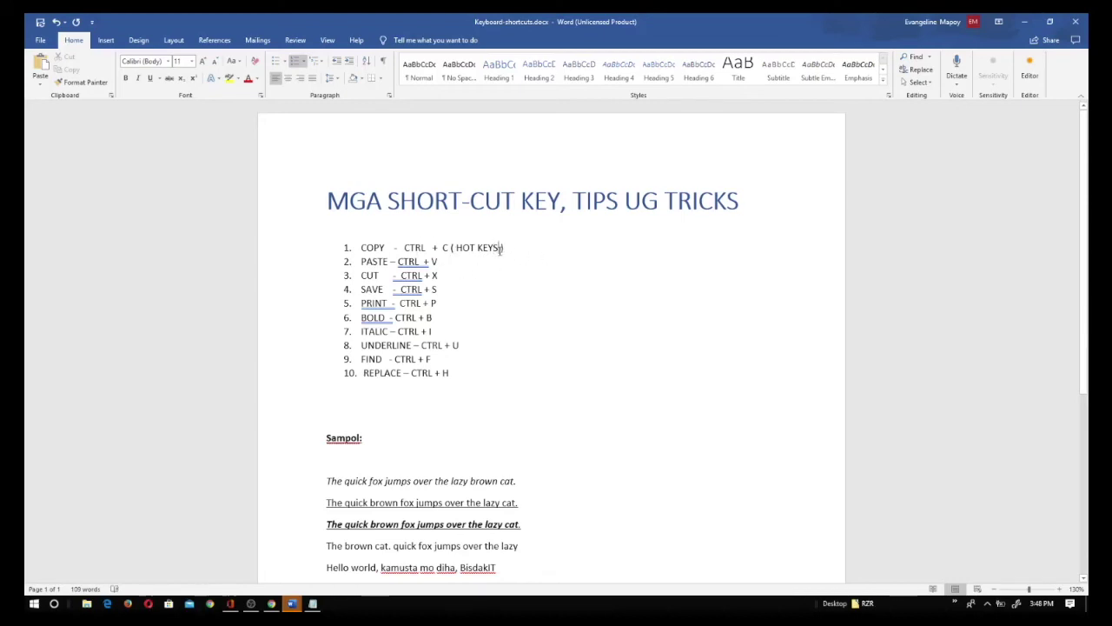
key("BackSpace")
scroll(579, 445, "down", 1)
scroll(540, 442, "down", 2)
left_click(539, 443)
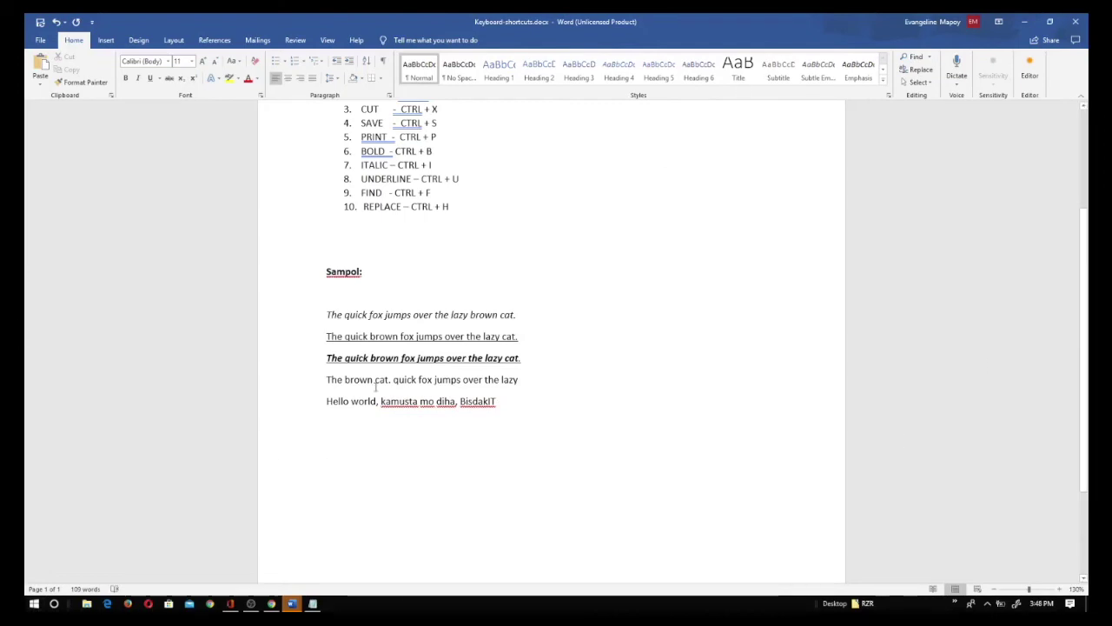
Step: Insert a new blank line above the Sampol: label
left_click_drag(327, 315, 526, 315)
left_click_drag(326, 315, 528, 316)
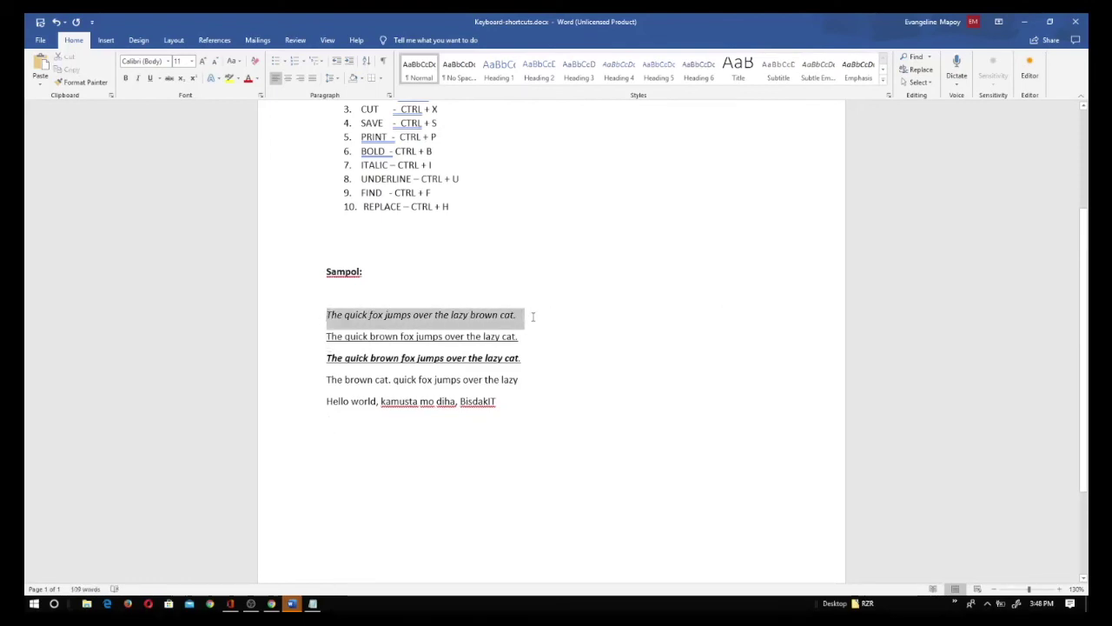
left_click(439, 274)
key("Home")
key("Down")
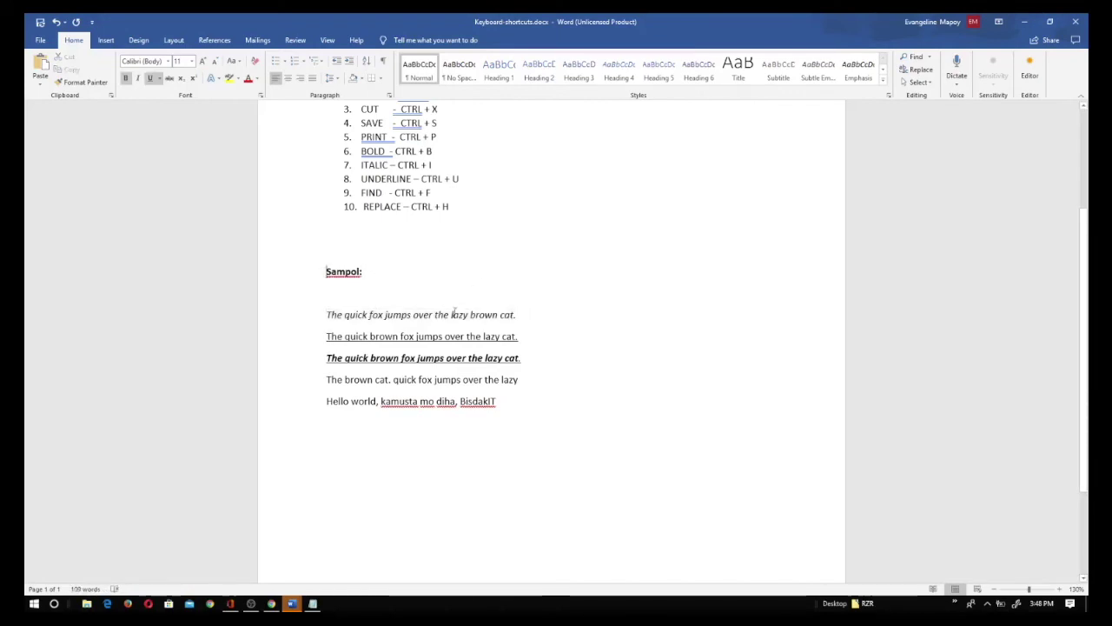
key("Down")
key("Up")
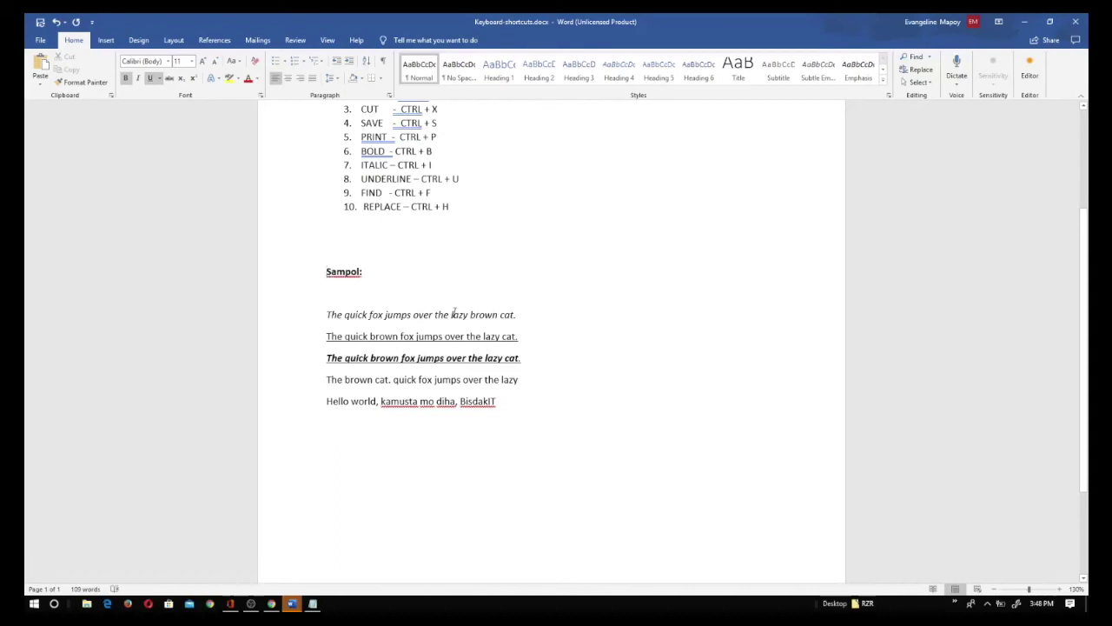
key("Up")
key("Return")
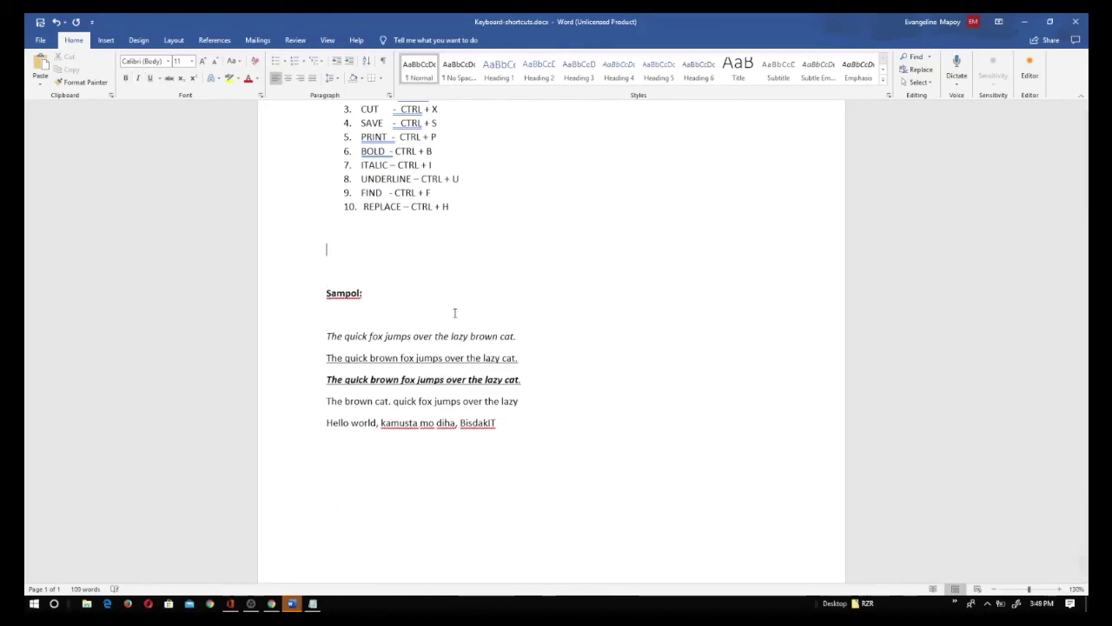
Step: Type a 'BONUS:' label with a 'HIGHTLIGHT -' line beneath it
type("BONUS")
type(":")
key("Return")
key("Return")
type("HIGHTLIGHT -")
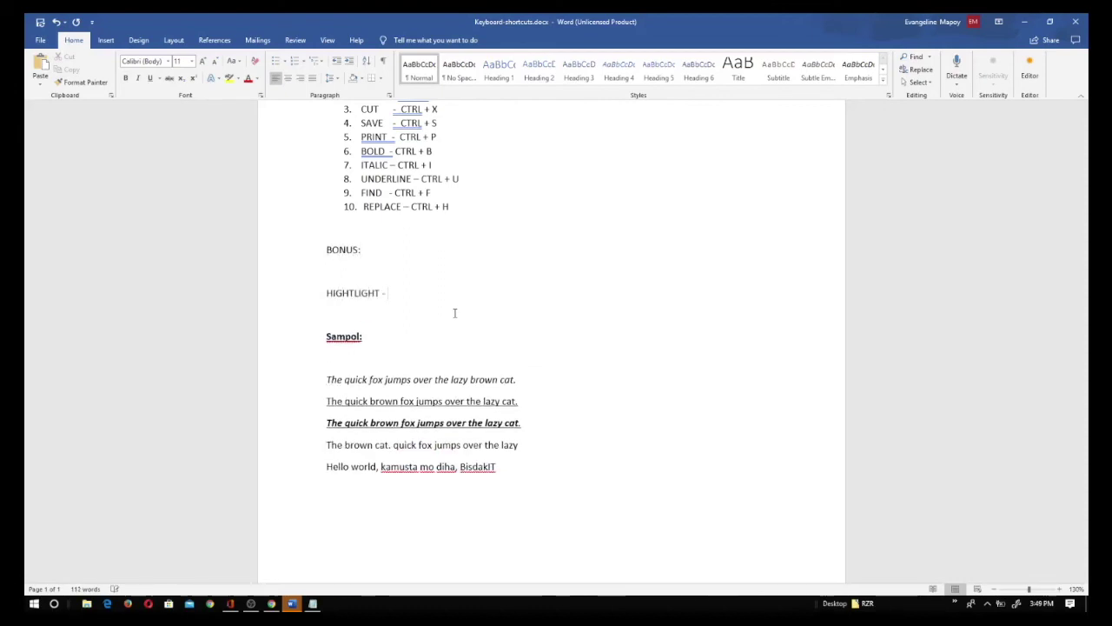
Step: Demonstrate Ctrl+Shift+Arrow word selection on HIGHTLIGHT, then deselect it
key("Left")
key("Left")
key("Left")
key("Home")
key("ctrl+shift+Right")
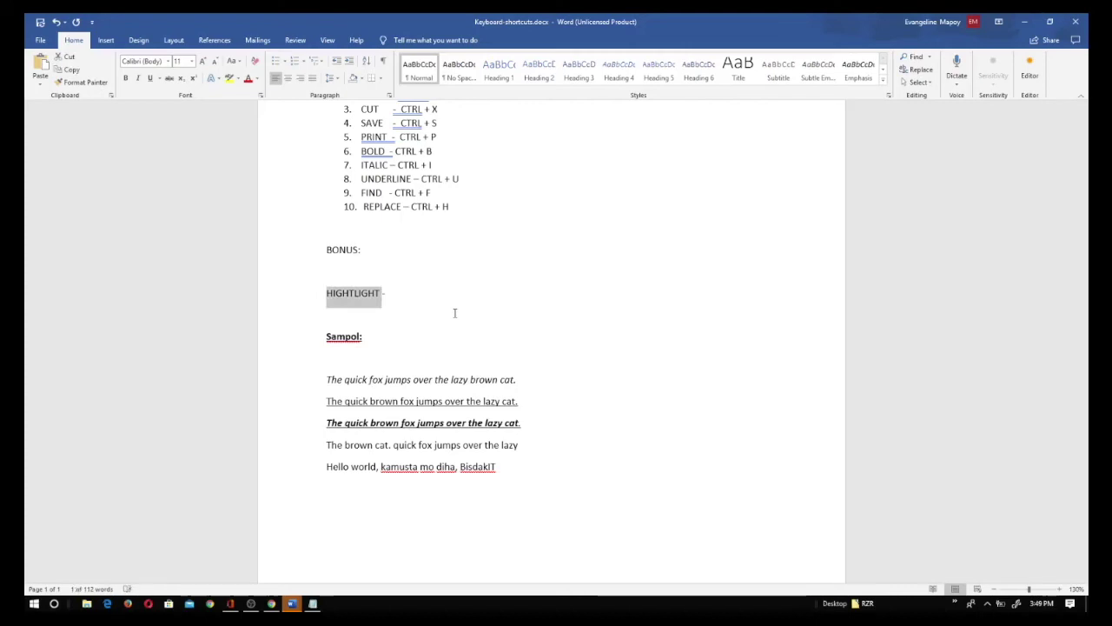
key("ctrl+shift+Left")
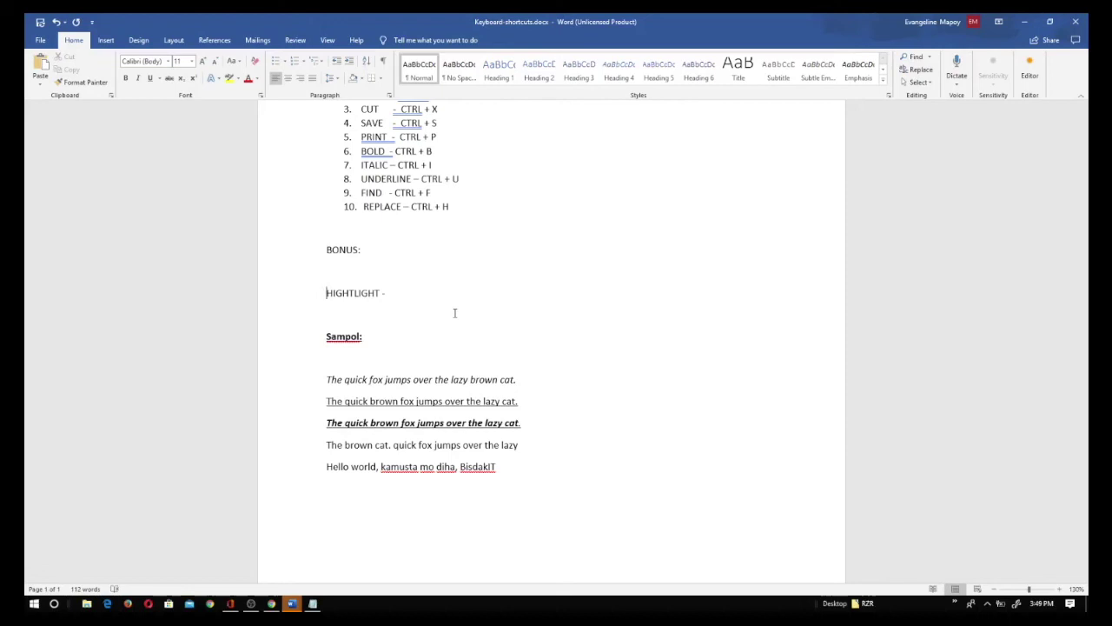
key("ctrl+shift+Right")
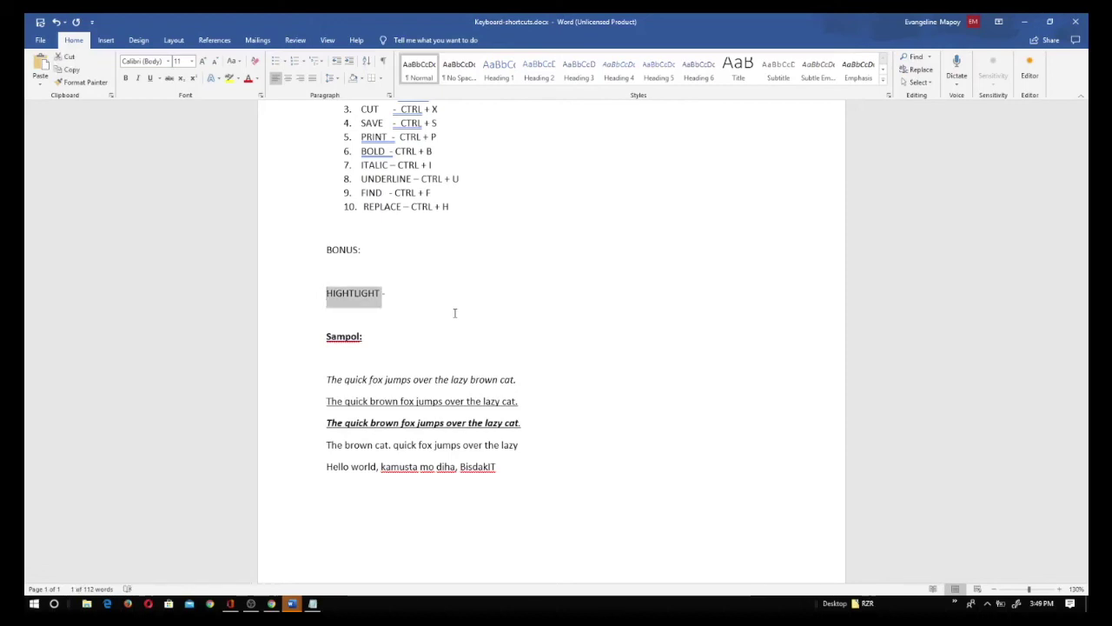
left_click(451, 292)
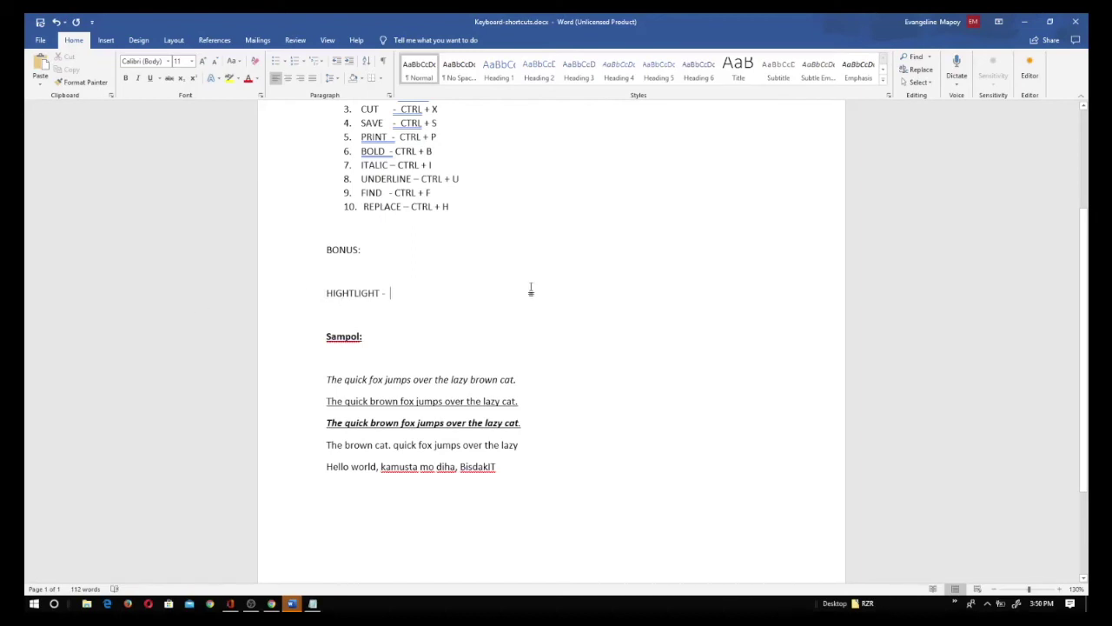
Step: Complete the entry as 'HIGHTLIGHT - CTRL + SHIFT + ARROW KEYS ( left or right )'
key("shift+Left")
key("shift+Left")
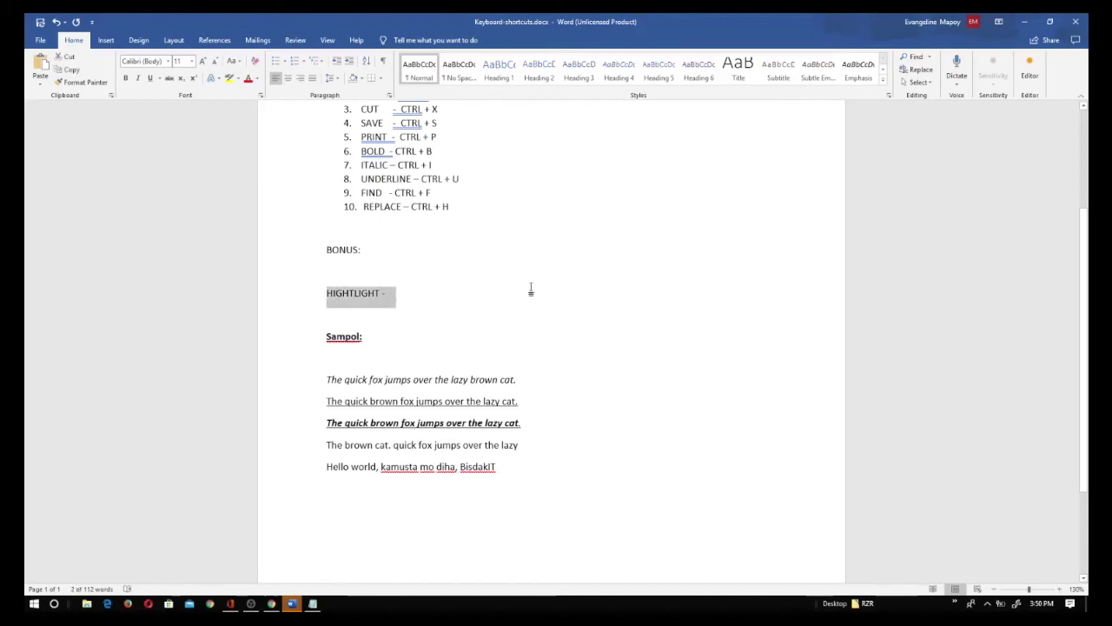
left_click(480, 294)
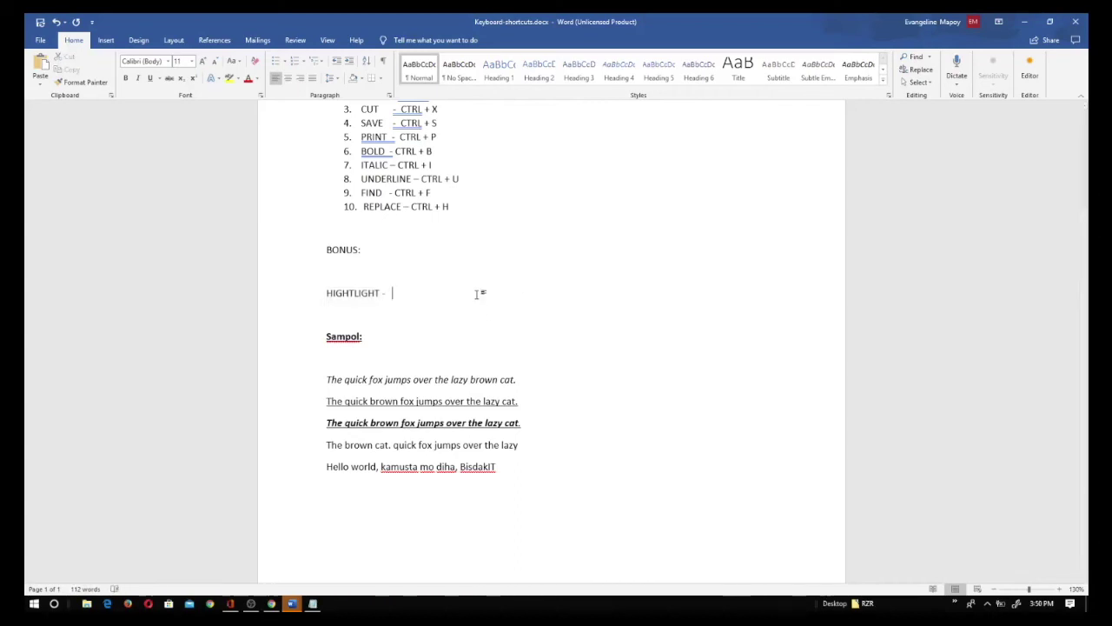
type("CTRL")
type(" + SHIT")
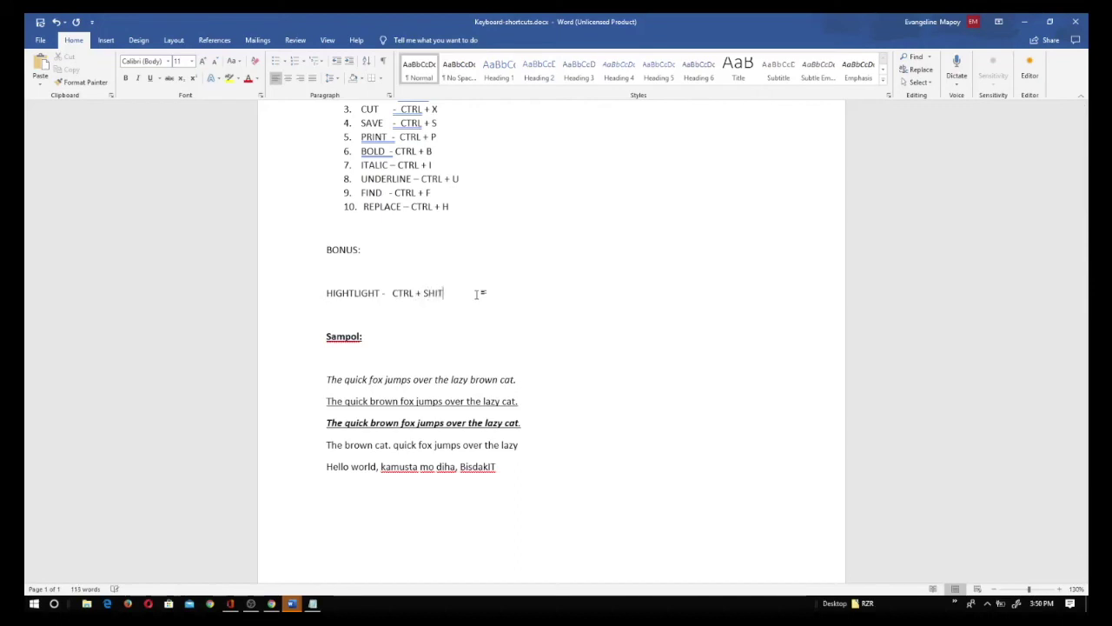
key("BackSpace")
type("FT + A")
type("RRO")
type("W KEYS (")
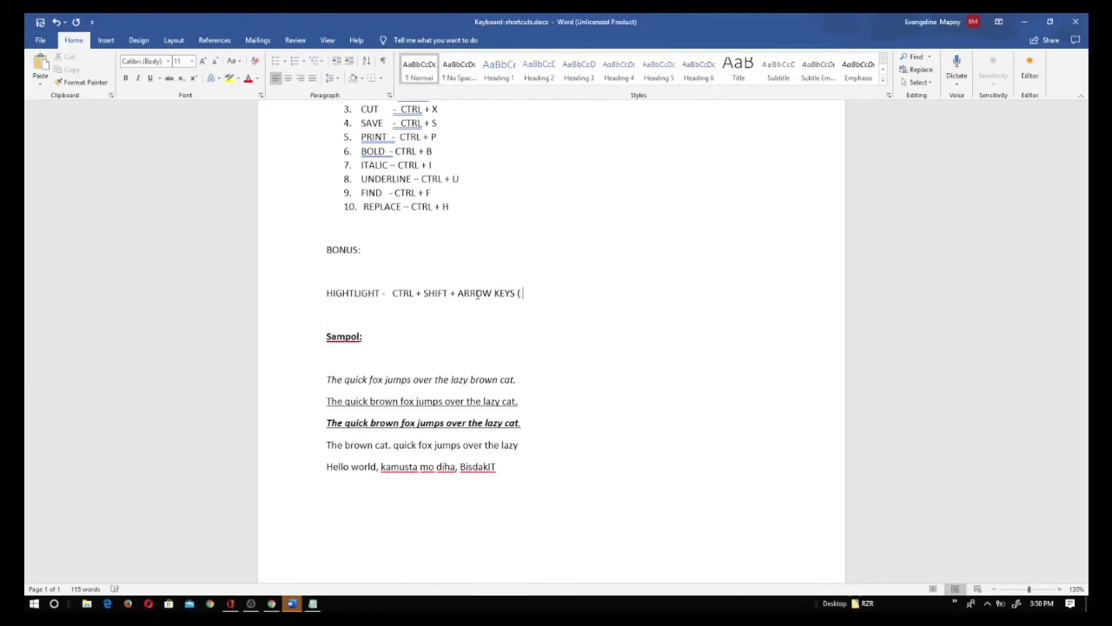
type(" left or right )")
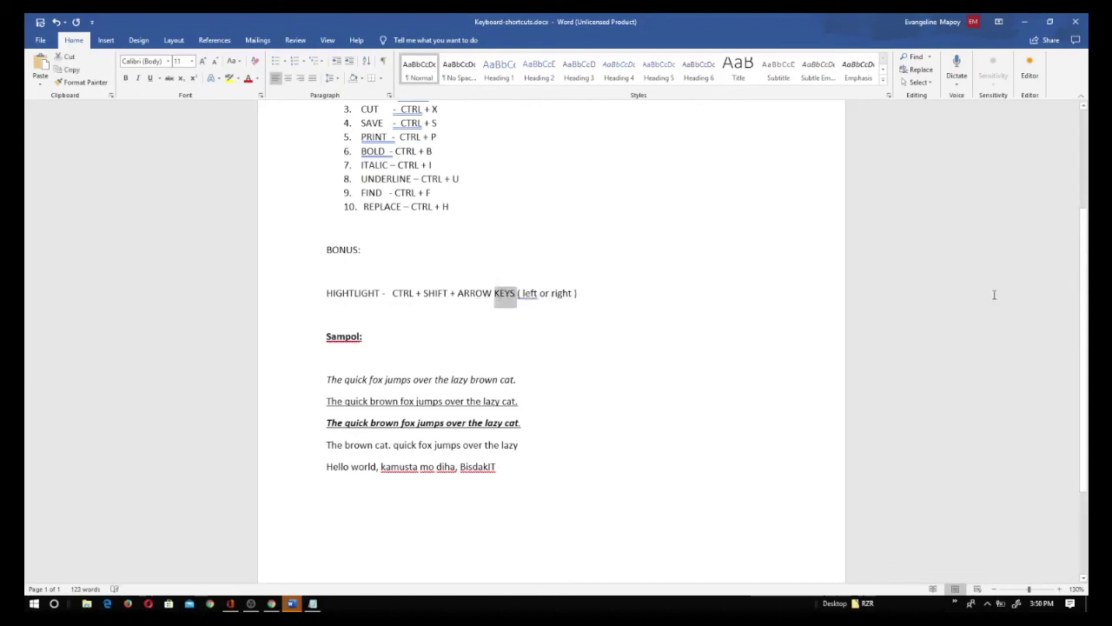
Step: Return the cursor to the end of the HIGHTLIGHT entry
left_click(612, 357)
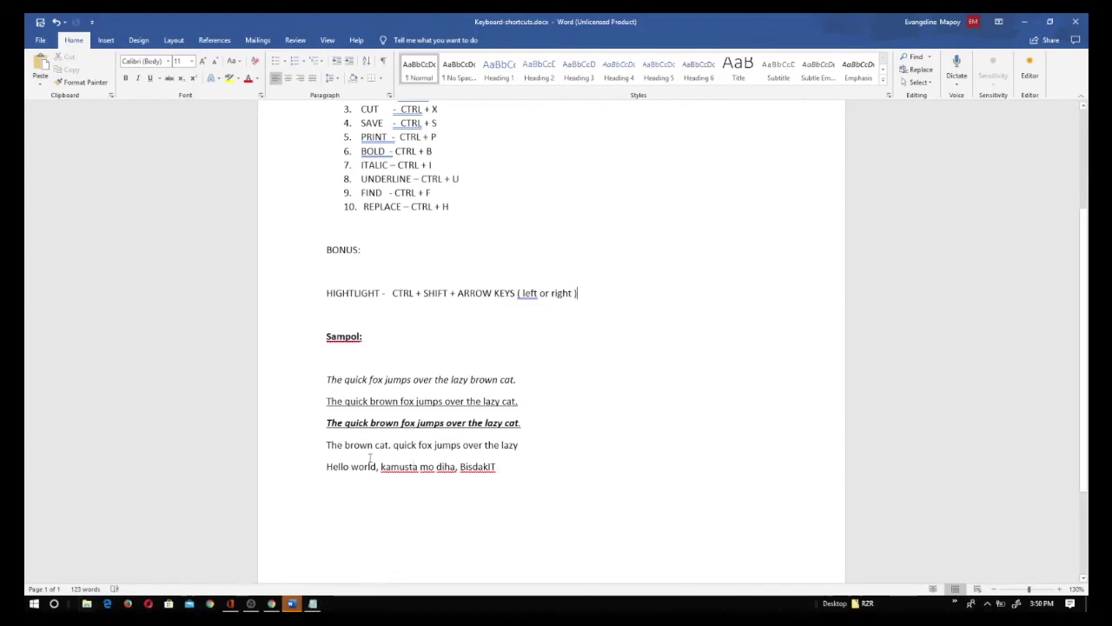
left_click(615, 337)
left_click(590, 300)
left_click(619, 293)
Step: Add a 'CAPITALIZE -' line directly below the HIGHTLIGHT entry
key("Return")
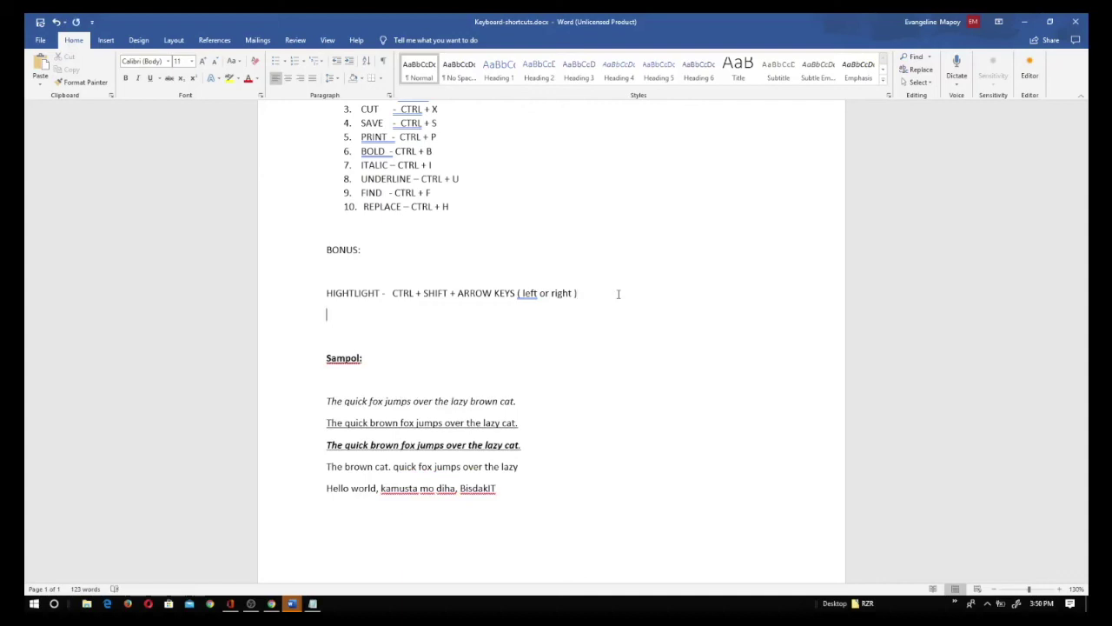
type("CA")
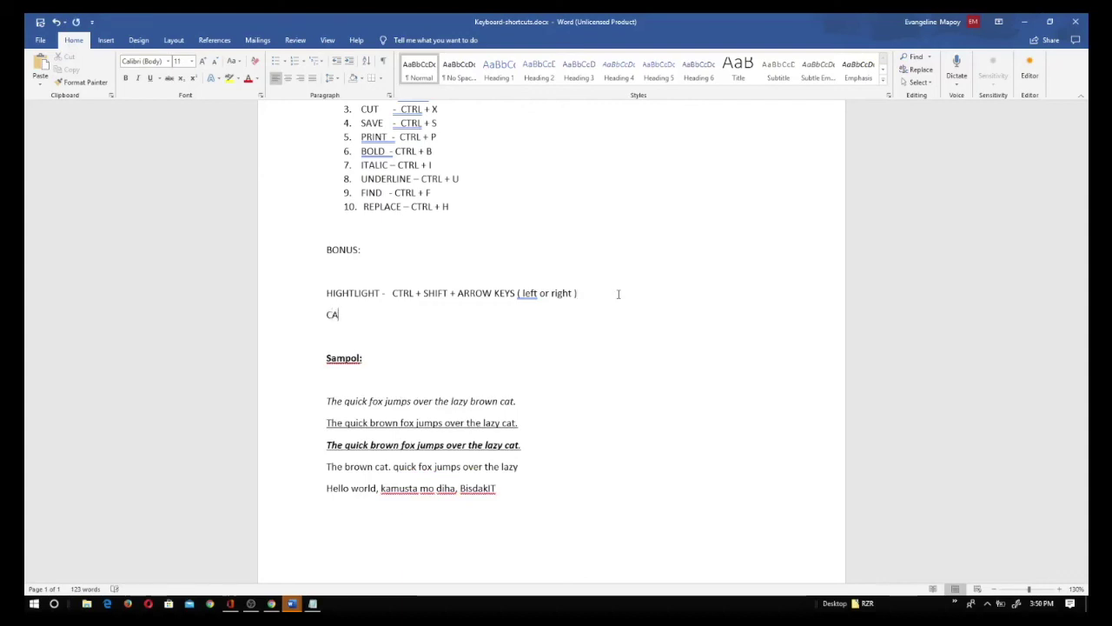
type("PITALIZE  -")
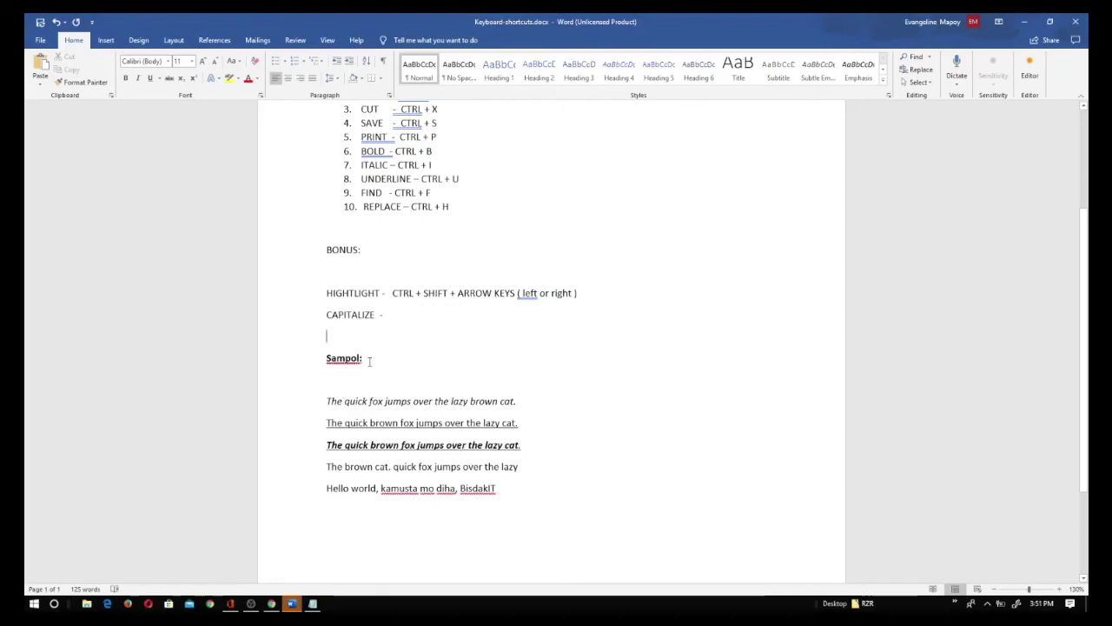
left_click(316, 357)
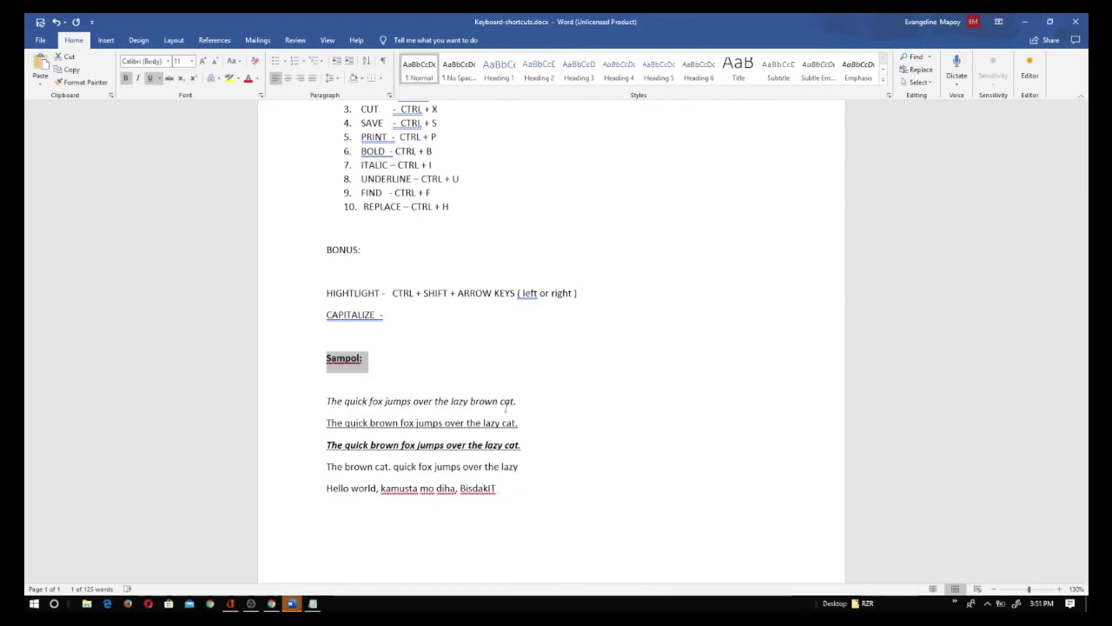
Step: Select the Sampol: heading and turn it into SAMPOL: with Shift+F3
left_click(439, 376)
double_click(331, 357)
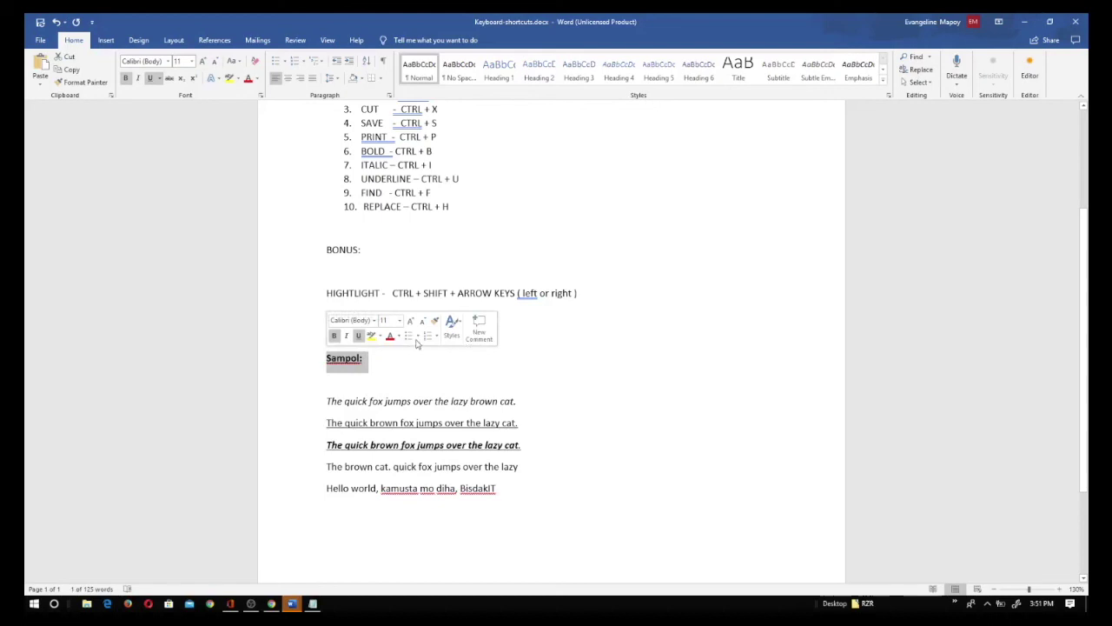
left_click(426, 375)
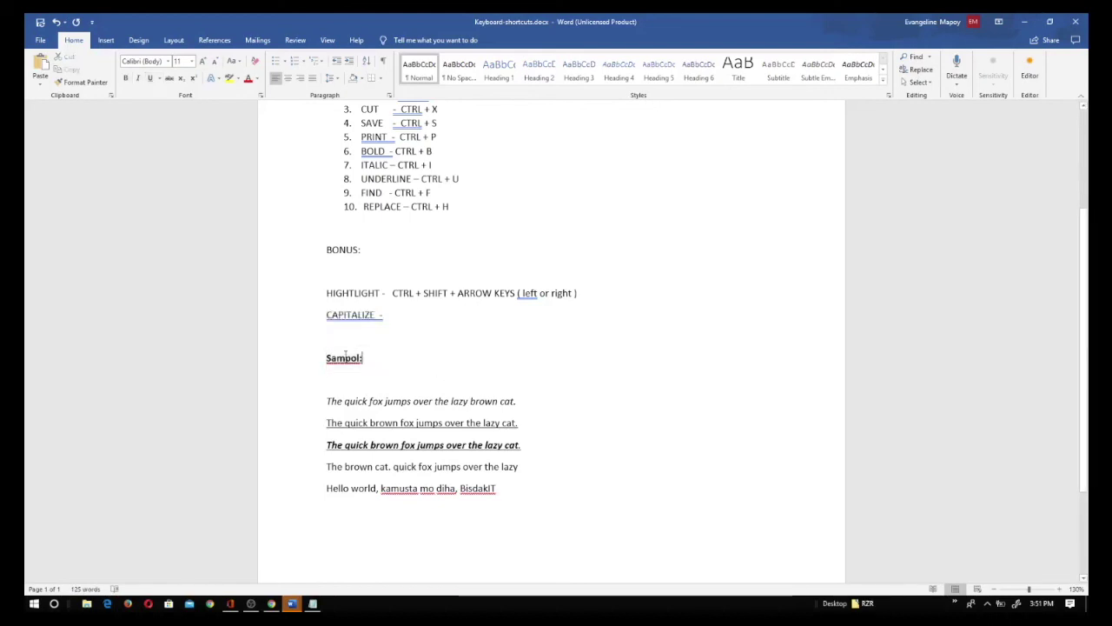
left_click_drag(363, 358, 322, 339)
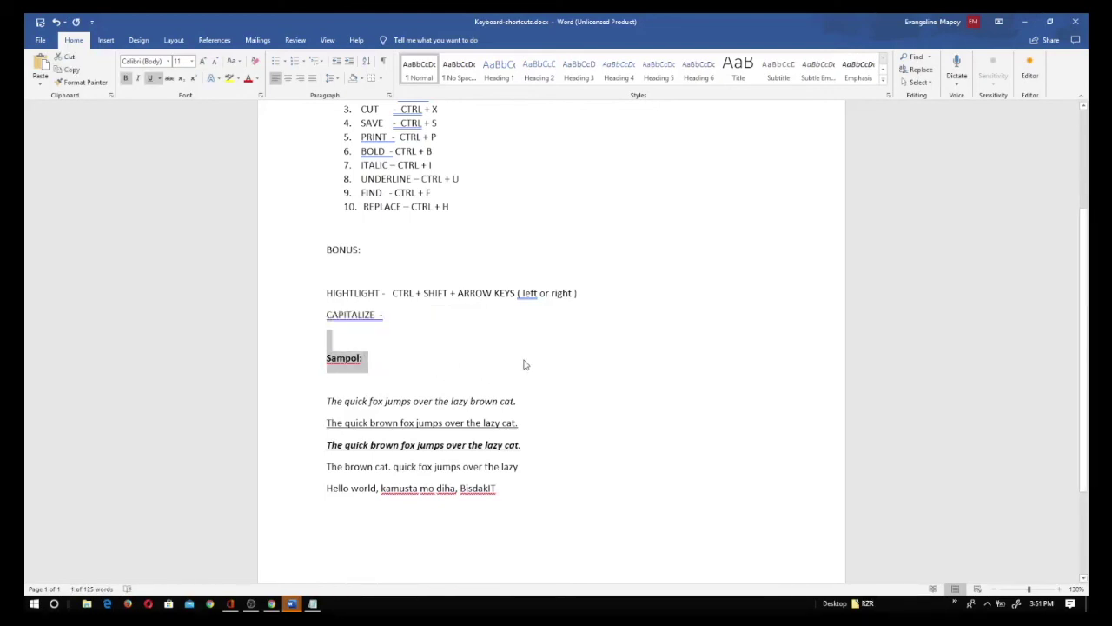
key("shift+F3")
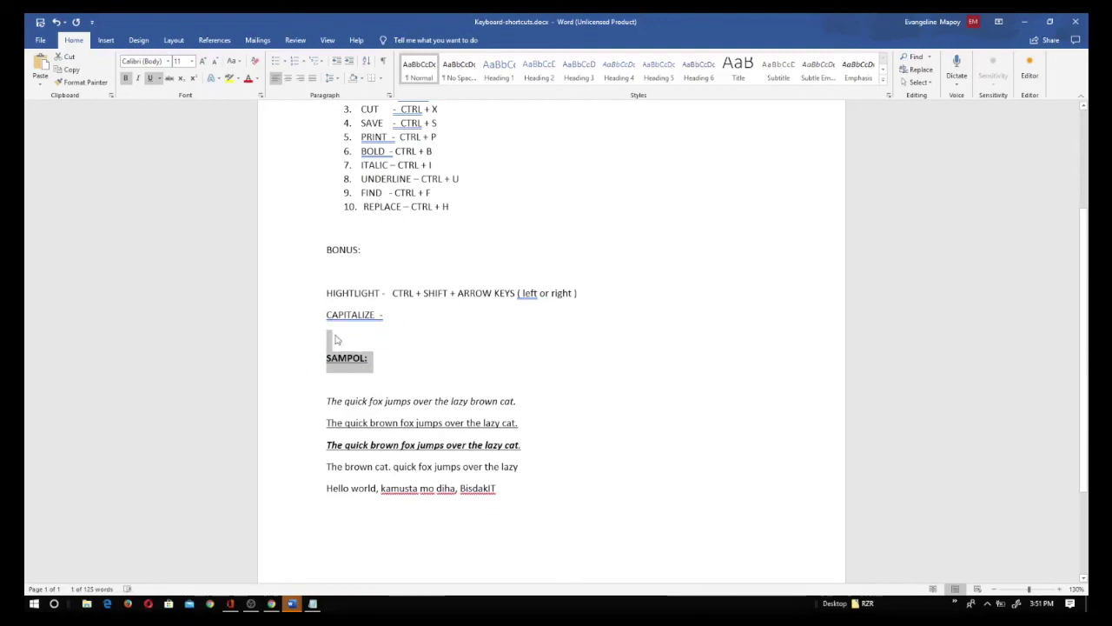
left_click(430, 315)
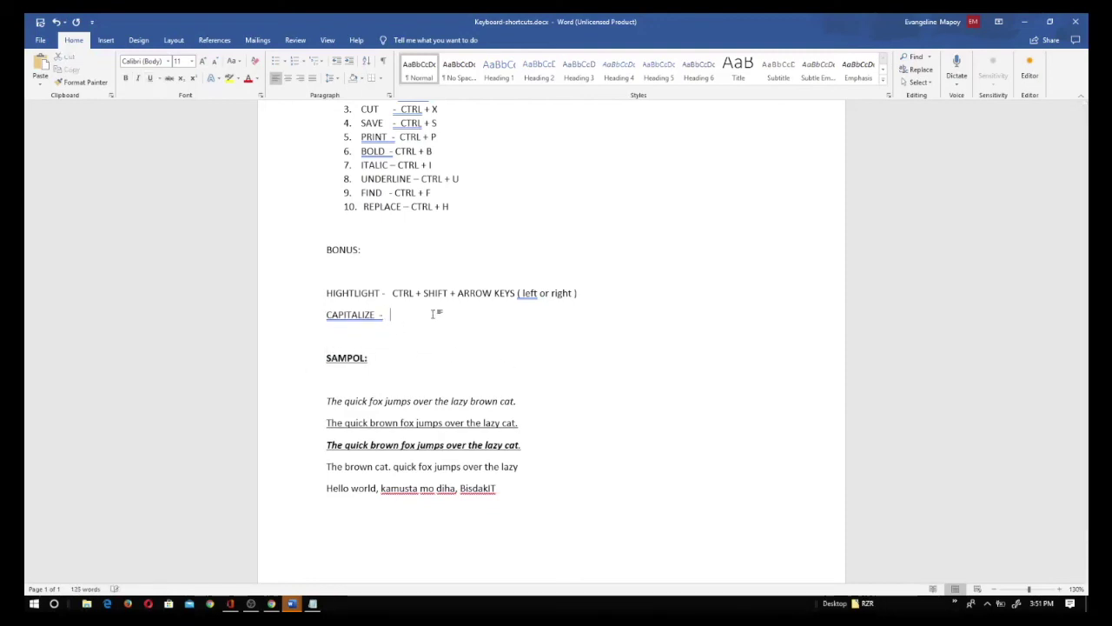
Step: Enter 'SHIFT + F3 ( function -3 )' on the CAPITALIZE line, then select the SAMPOL: heading
type("SHIFT +")
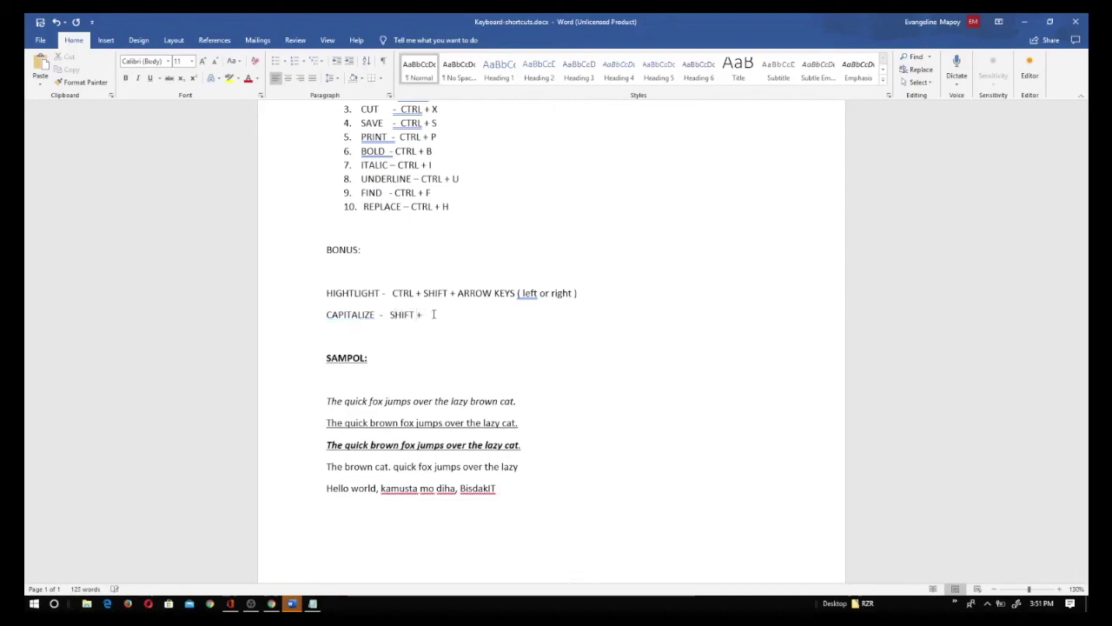
type(" F")
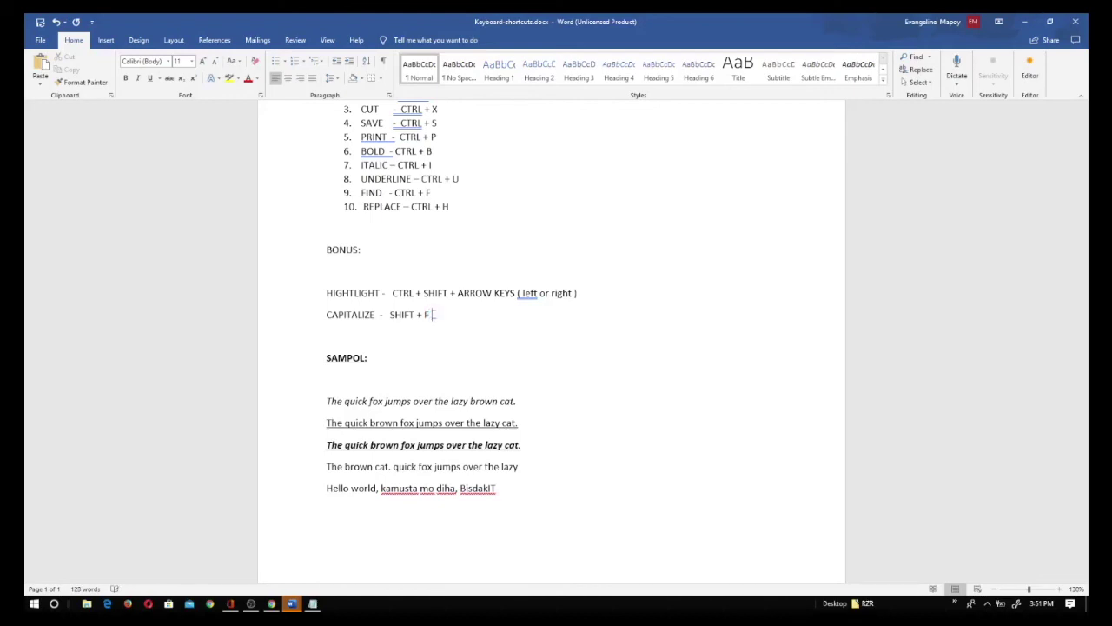
key("F3")
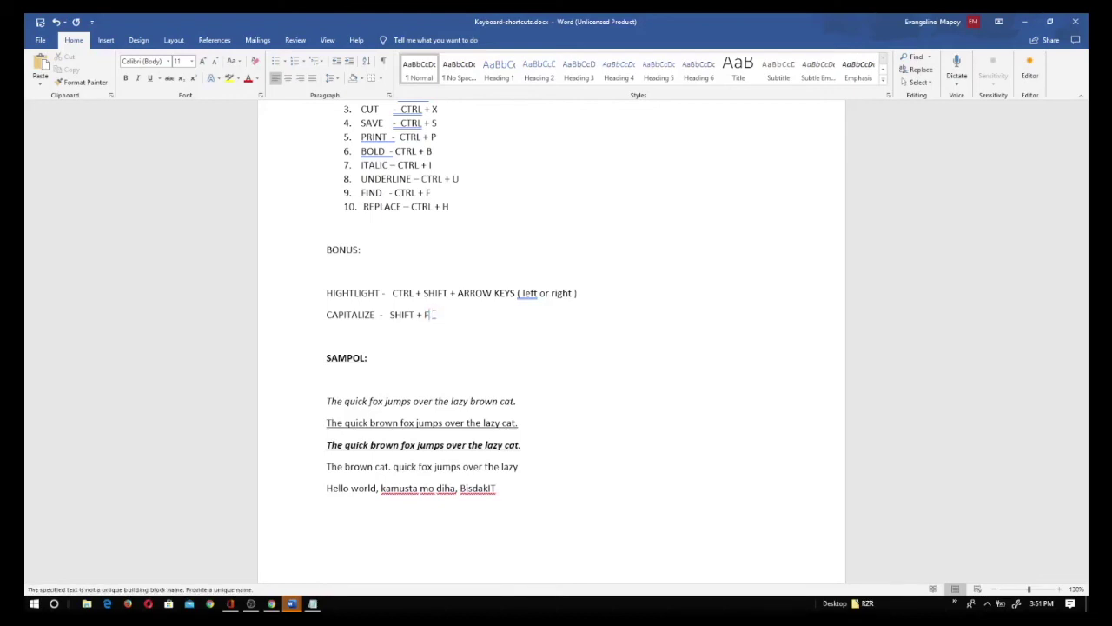
key("BackSpace")
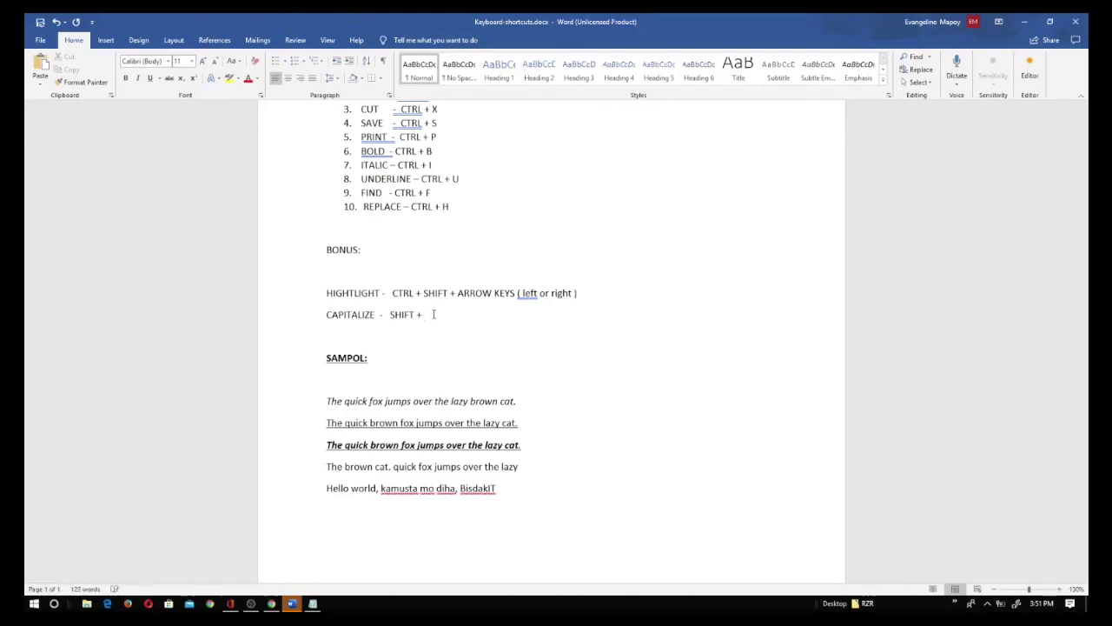
type("F3")
type(" ( function2")
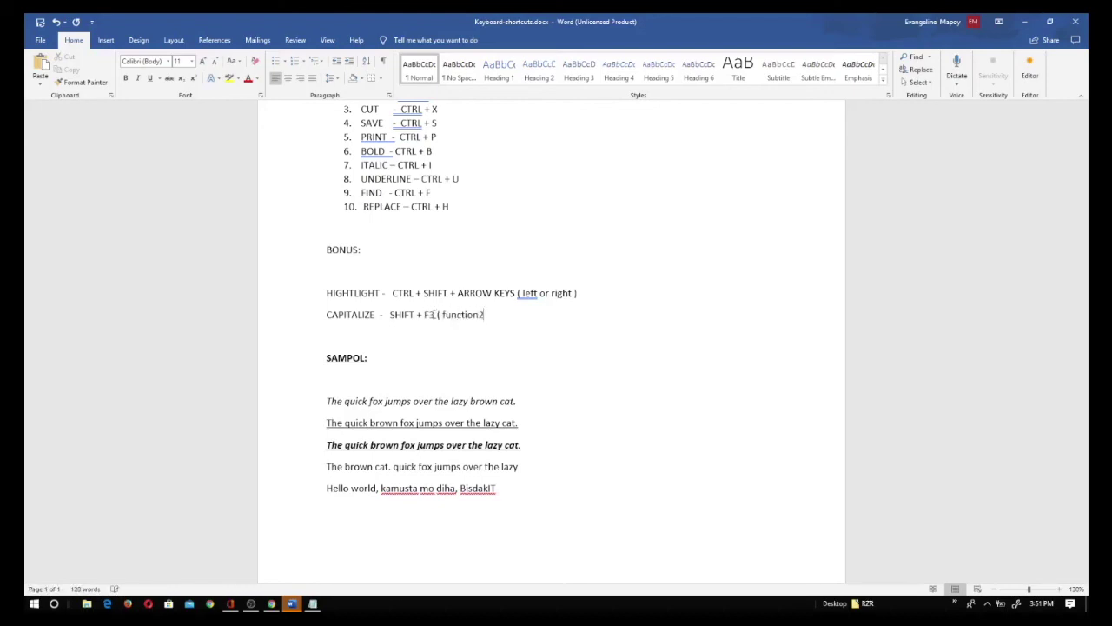
key("BackSpace")
type("3")
type(" -3 )")
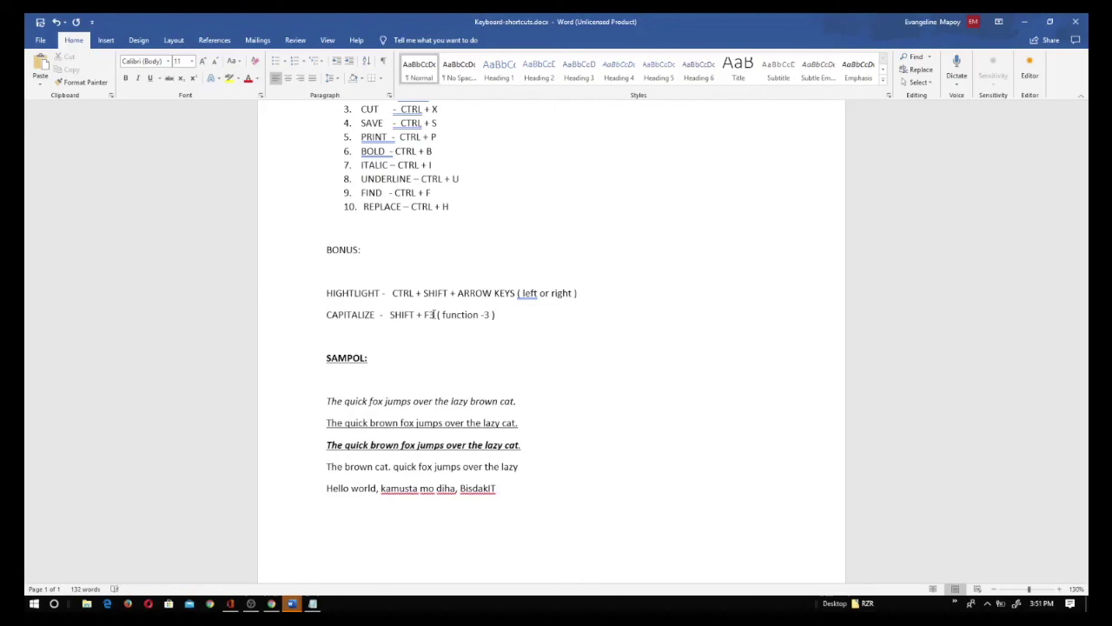
left_click(489, 343)
left_click_drag(369, 360, 327, 360)
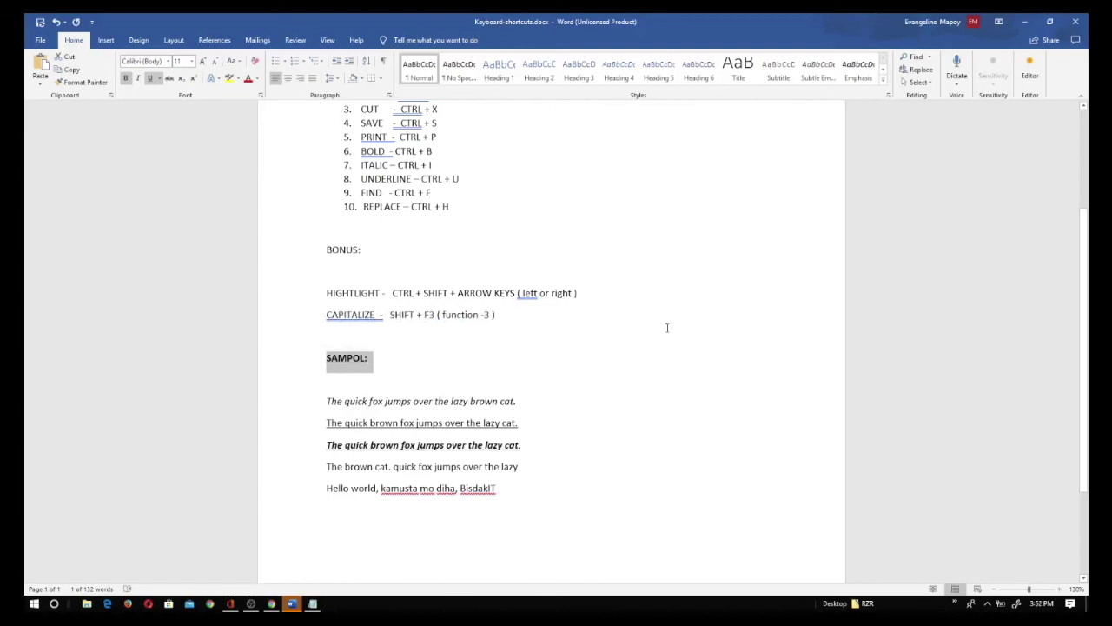
Step: Cycle the SAMPOL: heading's case with Shift+F3 until it reads 'Sampol:', then deselect it
key("shift+F3")
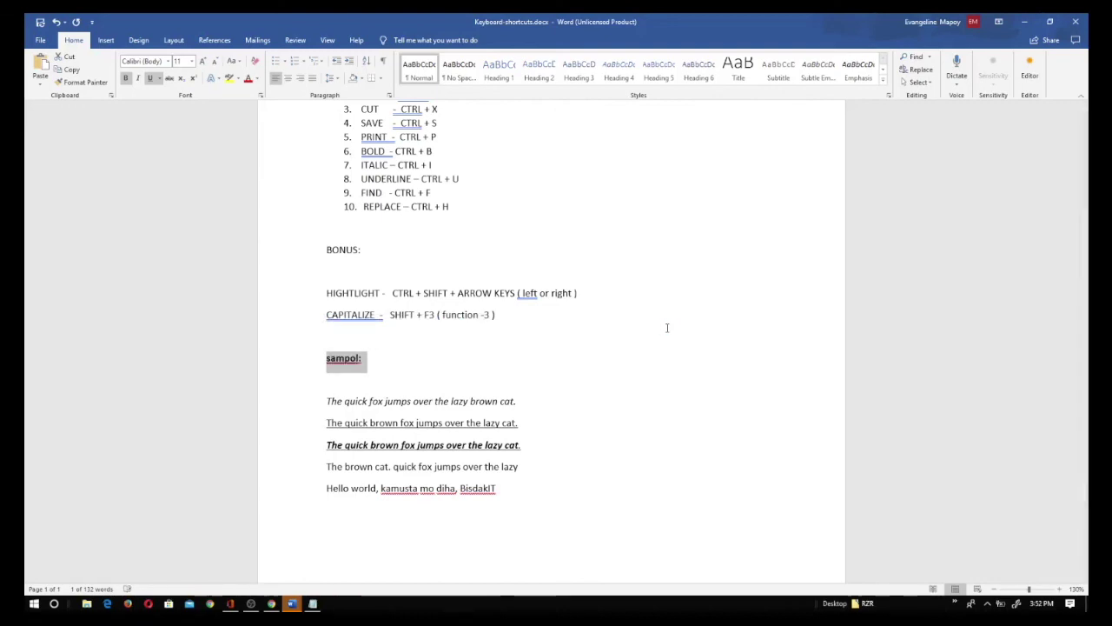
key("shift+F3")
key("shift+F3")
key("shift+F3")
key("shift+F3")
key("shift+F3")
key("shift+F3")
key("shift+F3")
key("shift+F3")
key("shift+F3")
key("shift+F3")
key("shift+F3")
key("shift+F3")
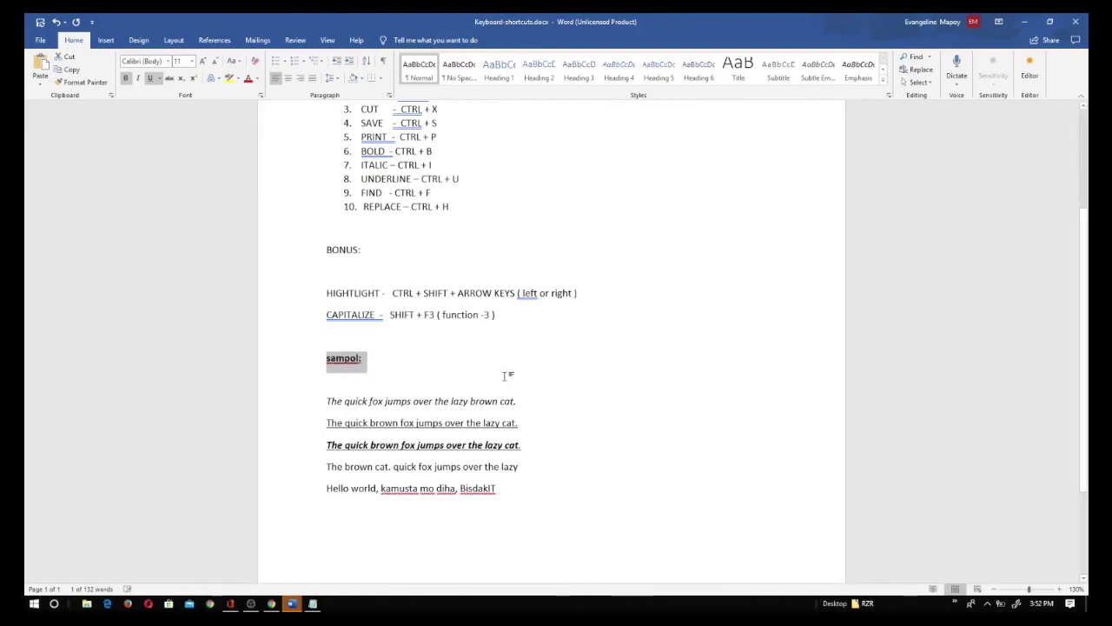
left_click(504, 375)
left_click(320, 359)
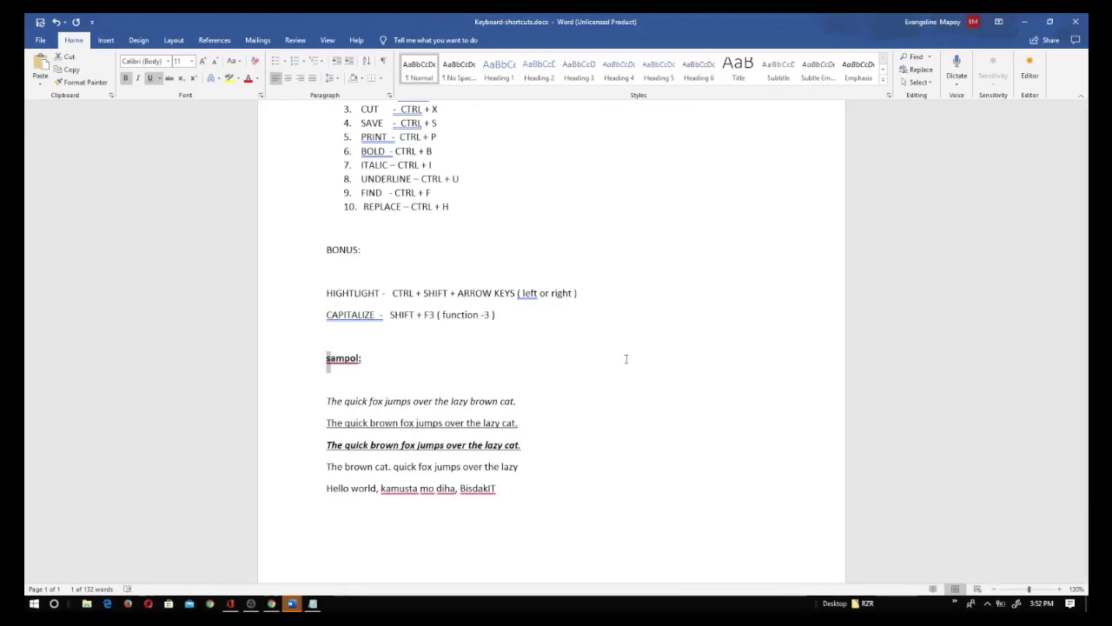
key("shift+F3")
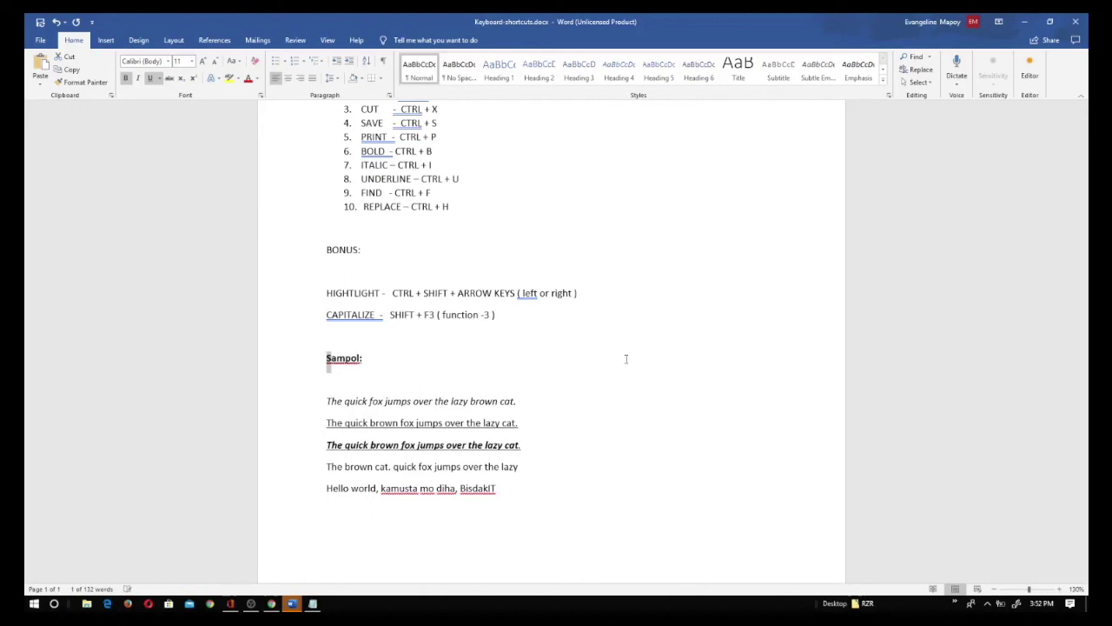
key("Right")
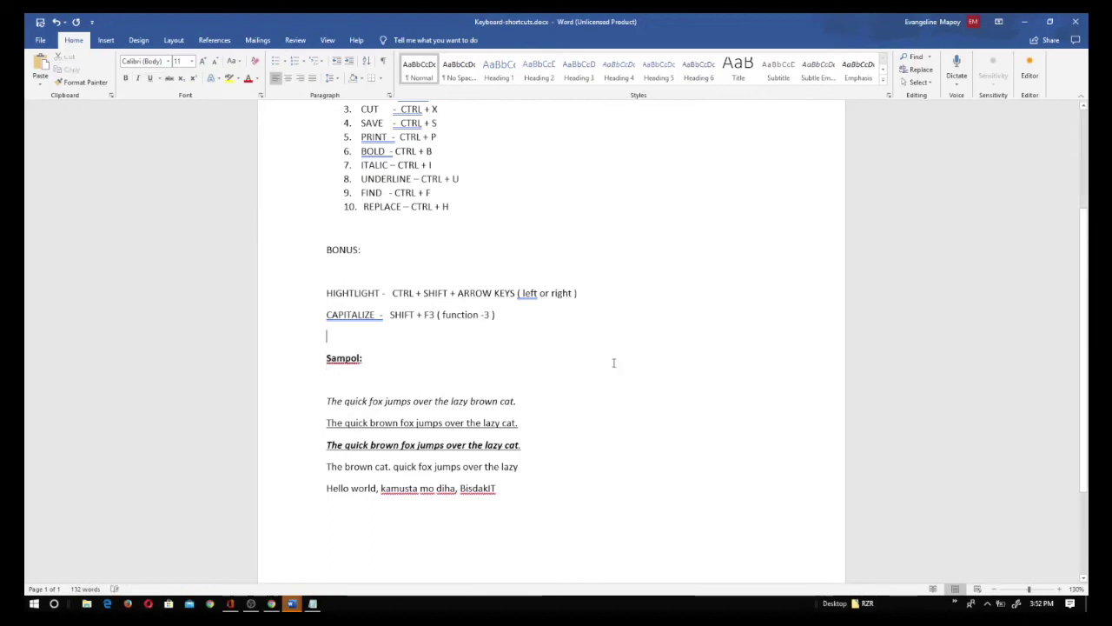
scroll(613, 363, "up", 1)
scroll(614, 363, "up", 2)
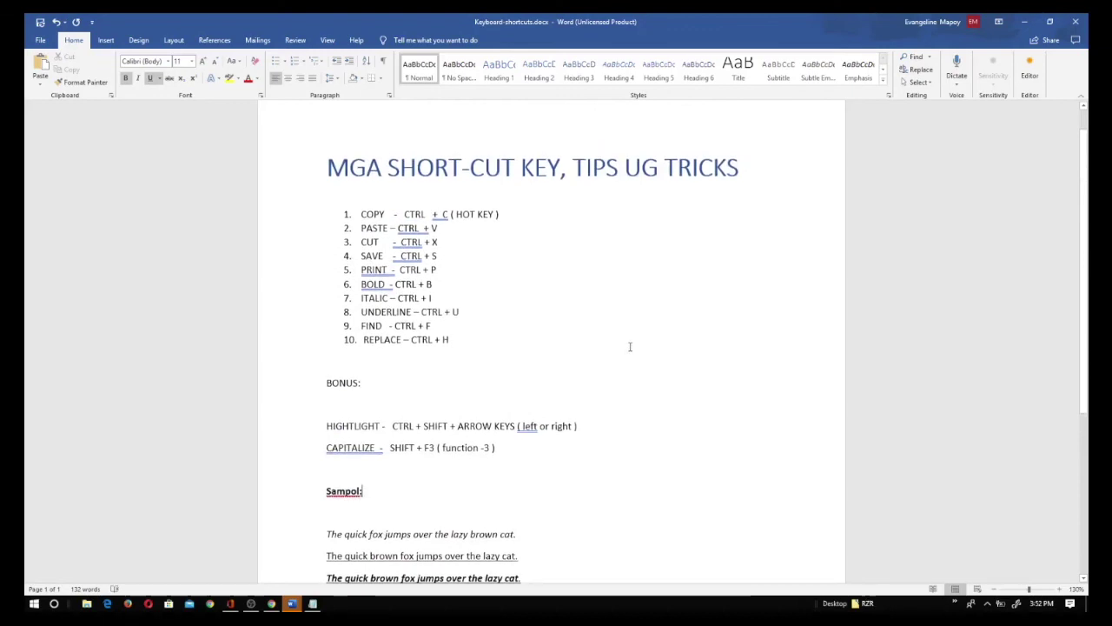
left_click(642, 323)
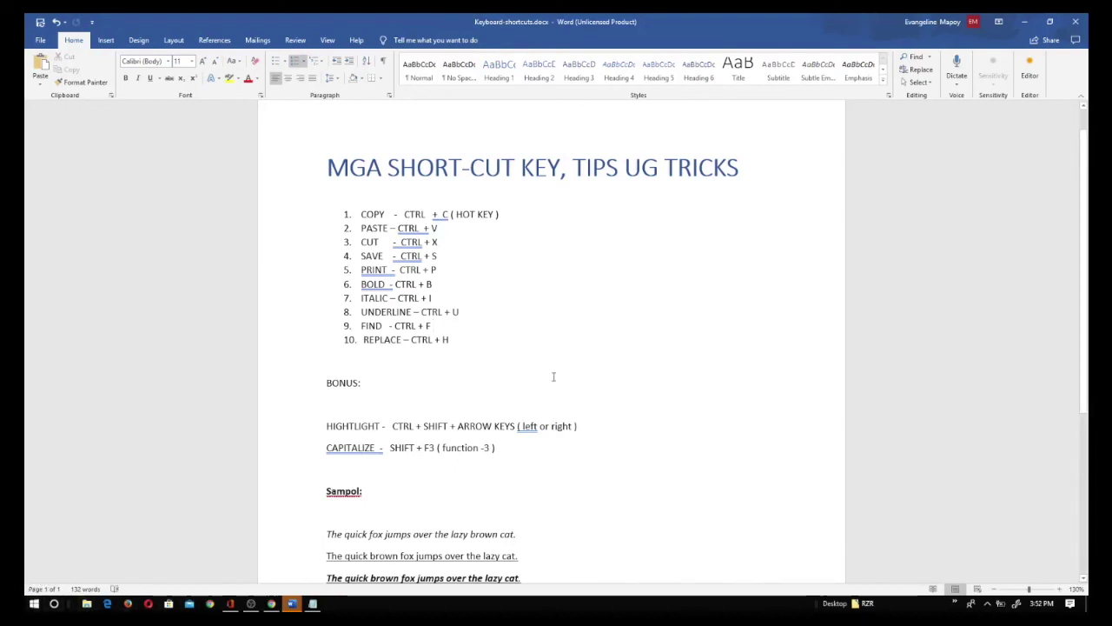
Step: Minimize Keyboard-shortcuts.docx and close blank Documents 2, 4 and 3, declining each default-program prompt
left_click(1023, 22)
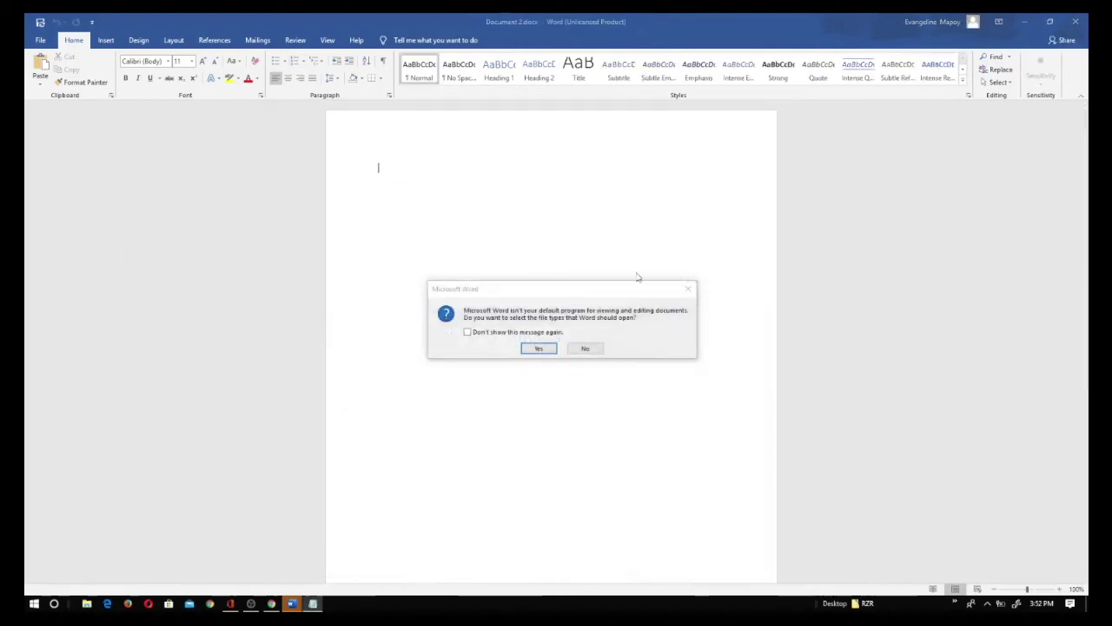
left_click(583, 350)
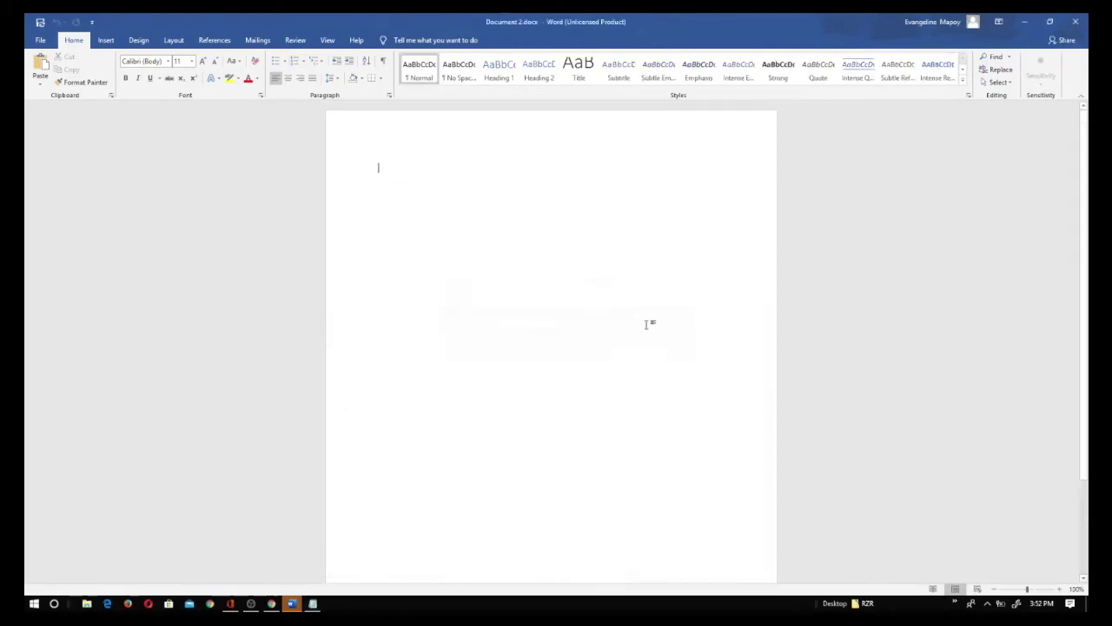
left_click(1065, 32)
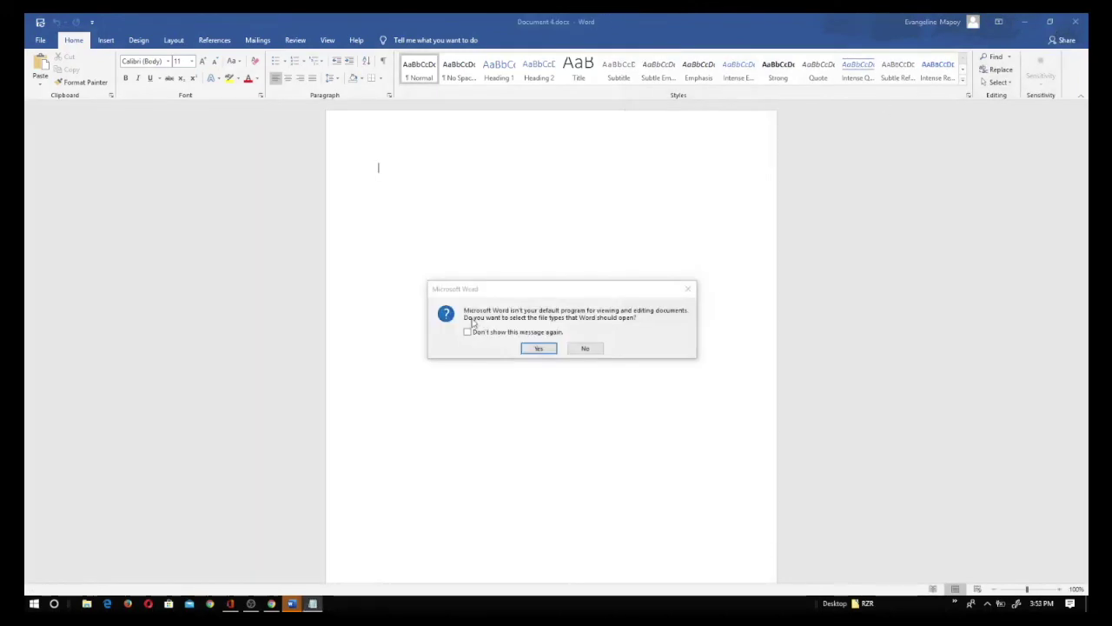
left_click(591, 349)
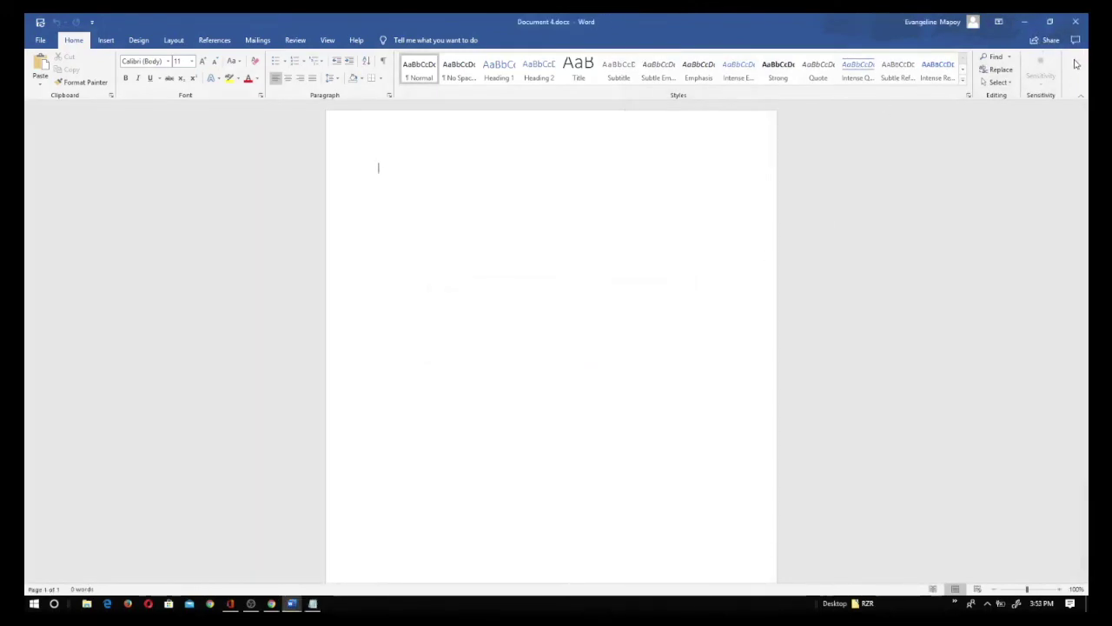
left_click(1076, 21)
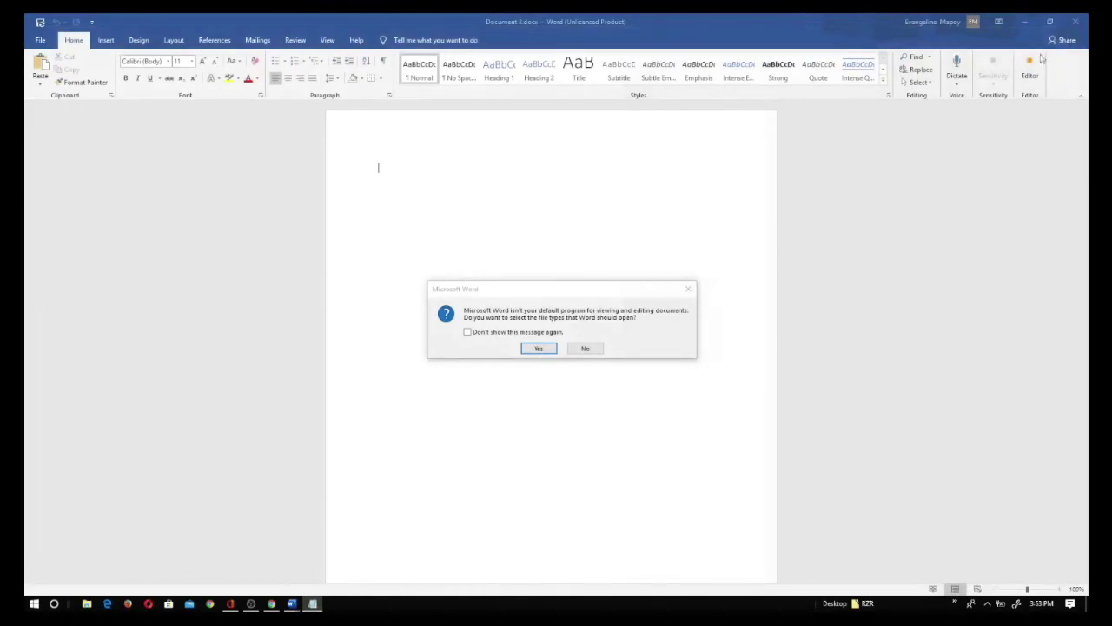
left_click(584, 349)
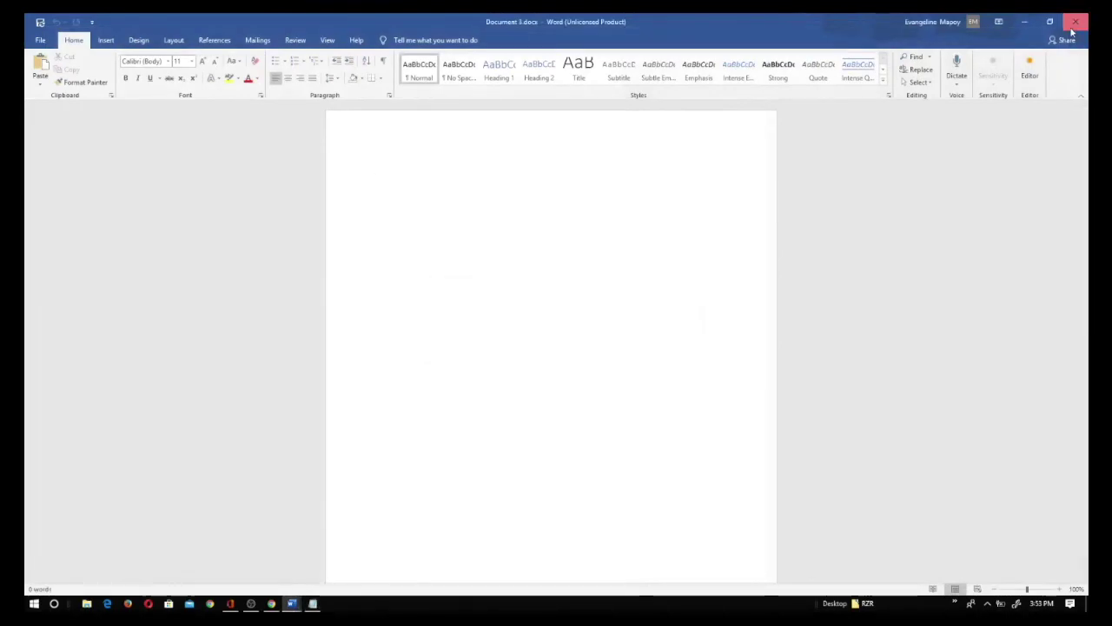
left_click(1075, 23)
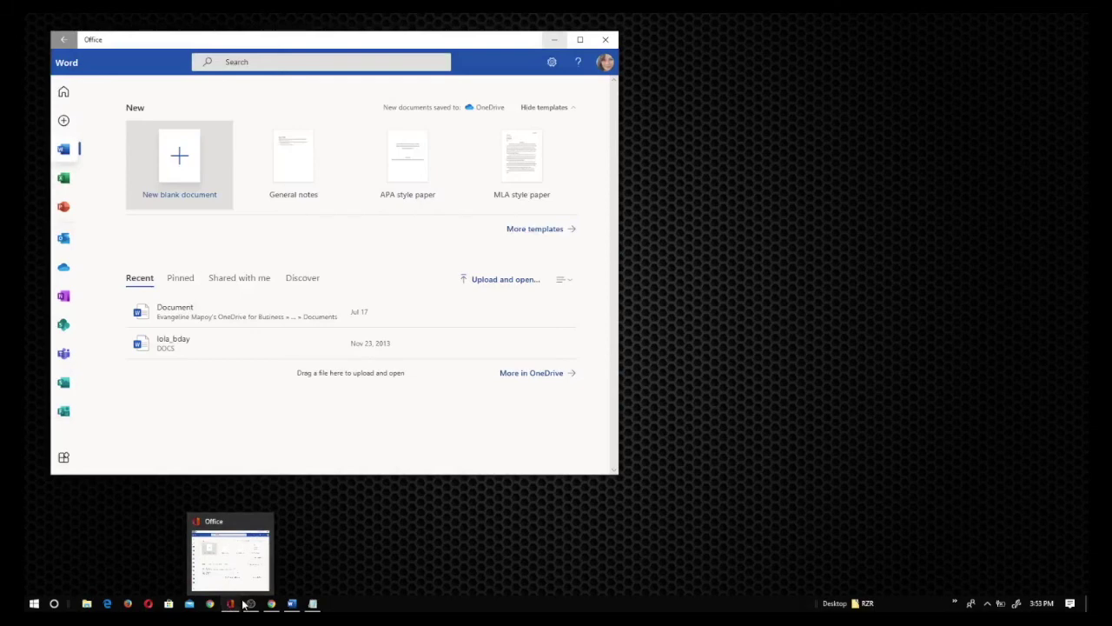
mouse_move(245, 606)
mouse_move(291, 609)
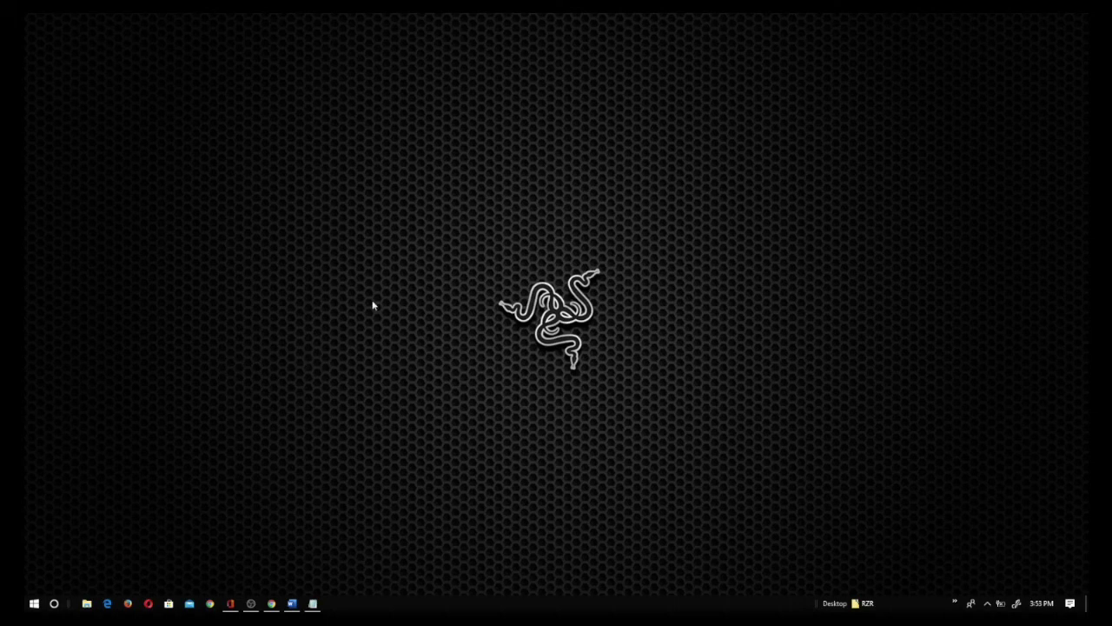
left_click(59, 611)
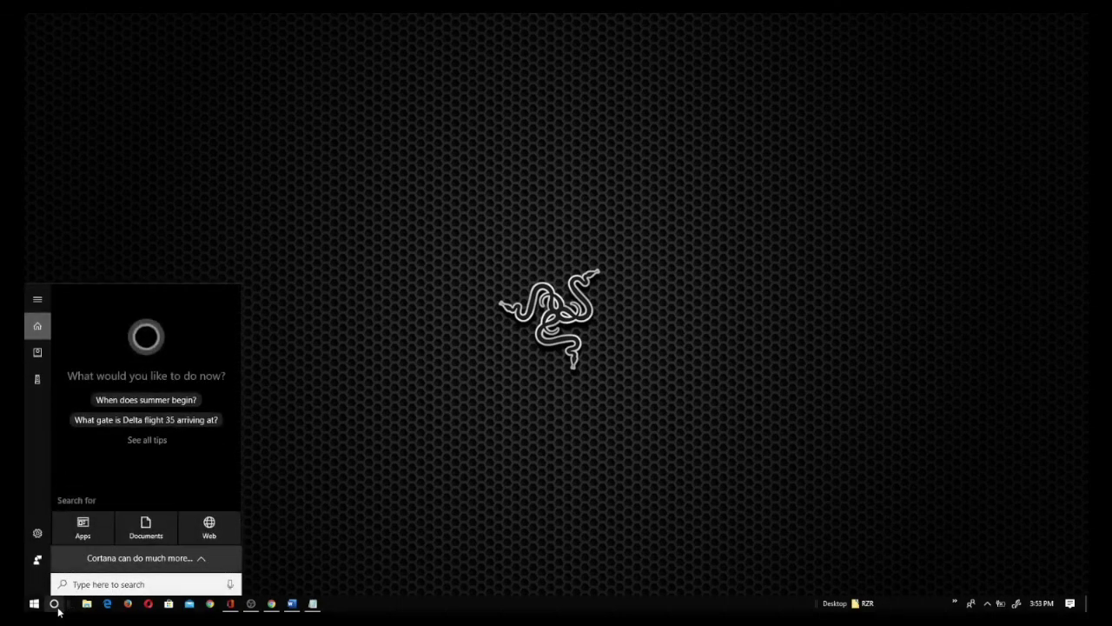
type("word")
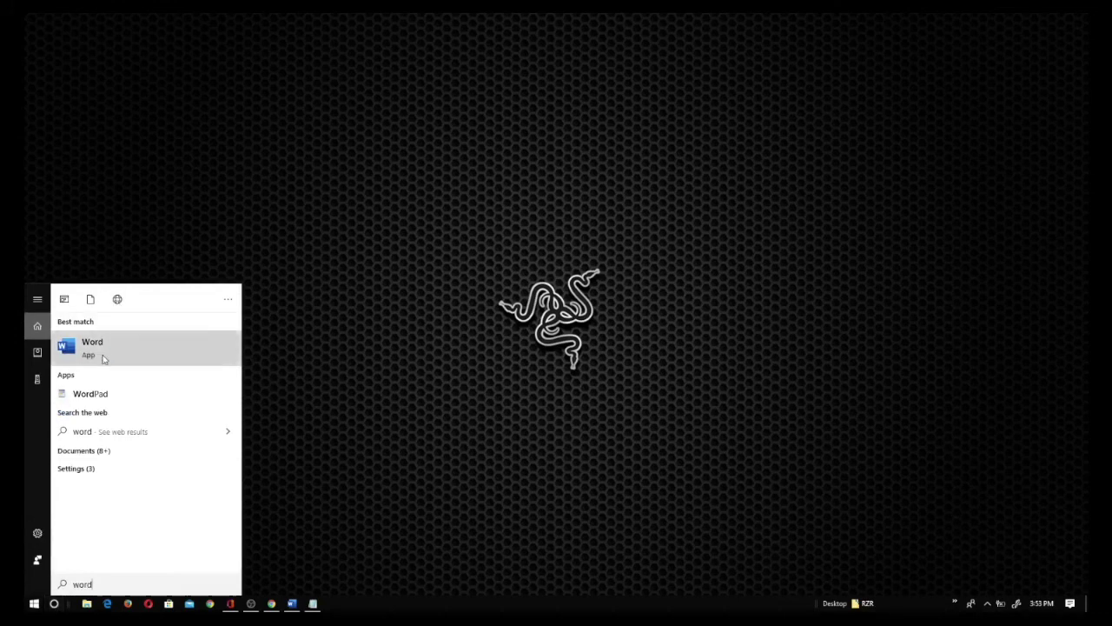
left_click(327, 326)
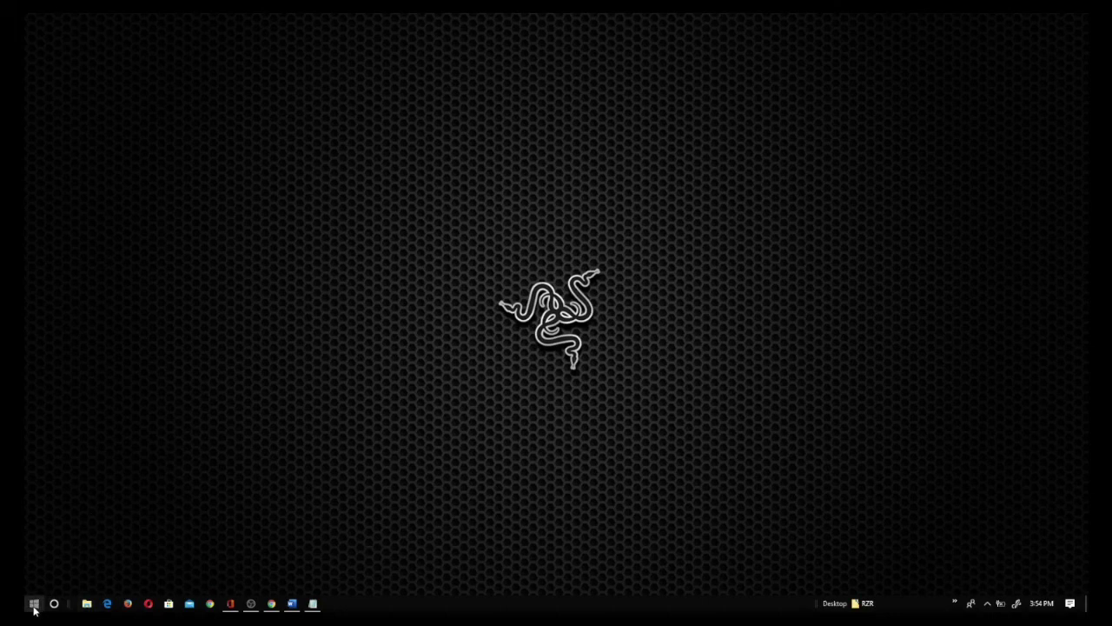
left_click(34, 604)
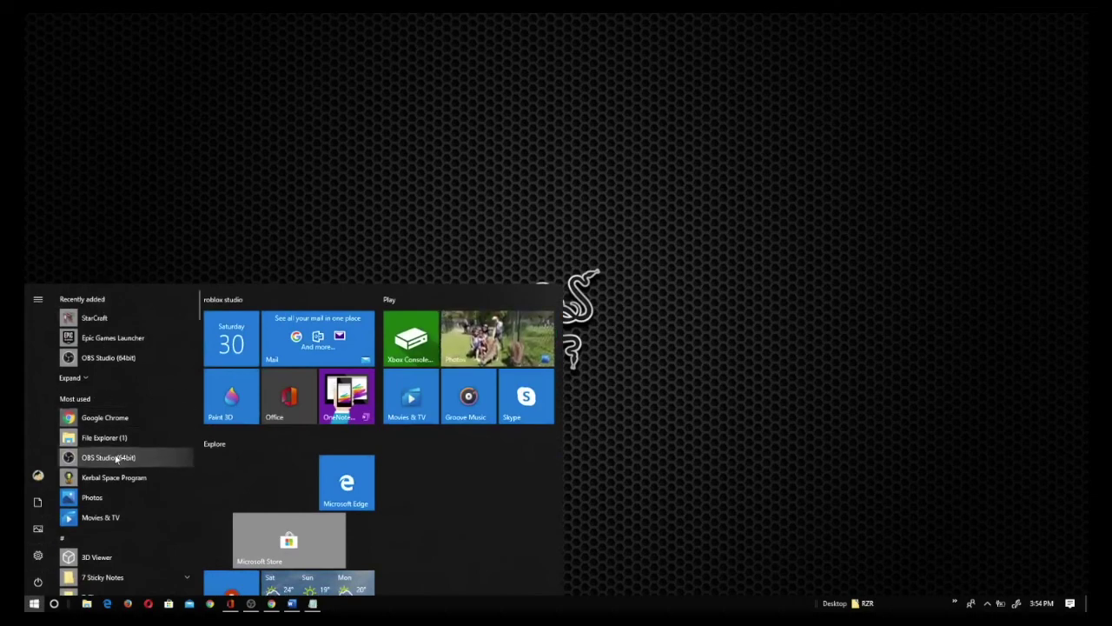
type("w")
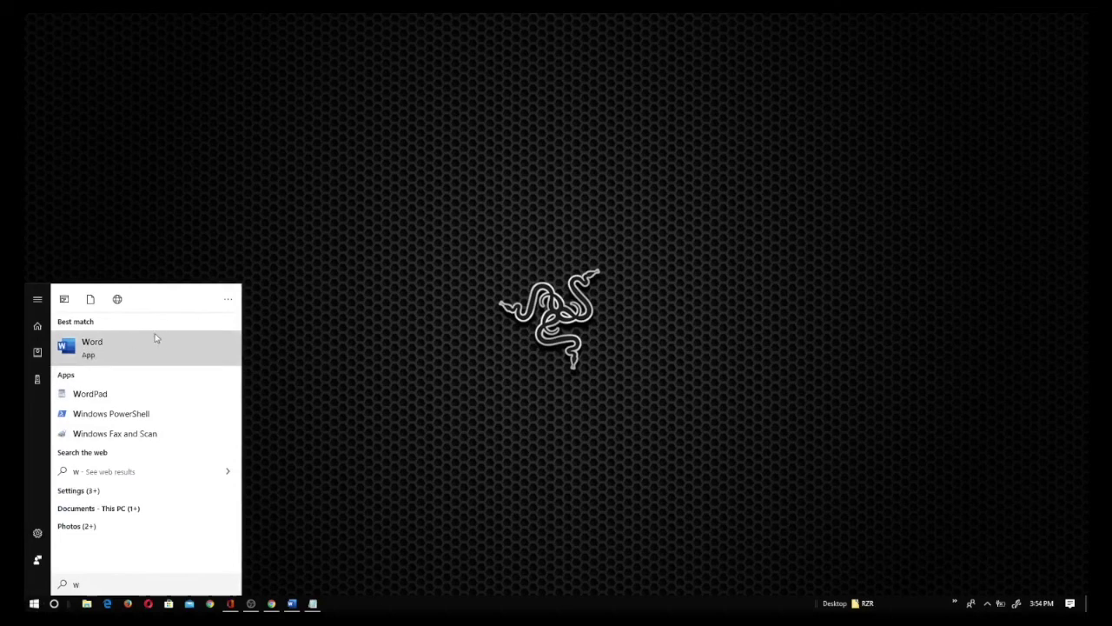
left_click(413, 347)
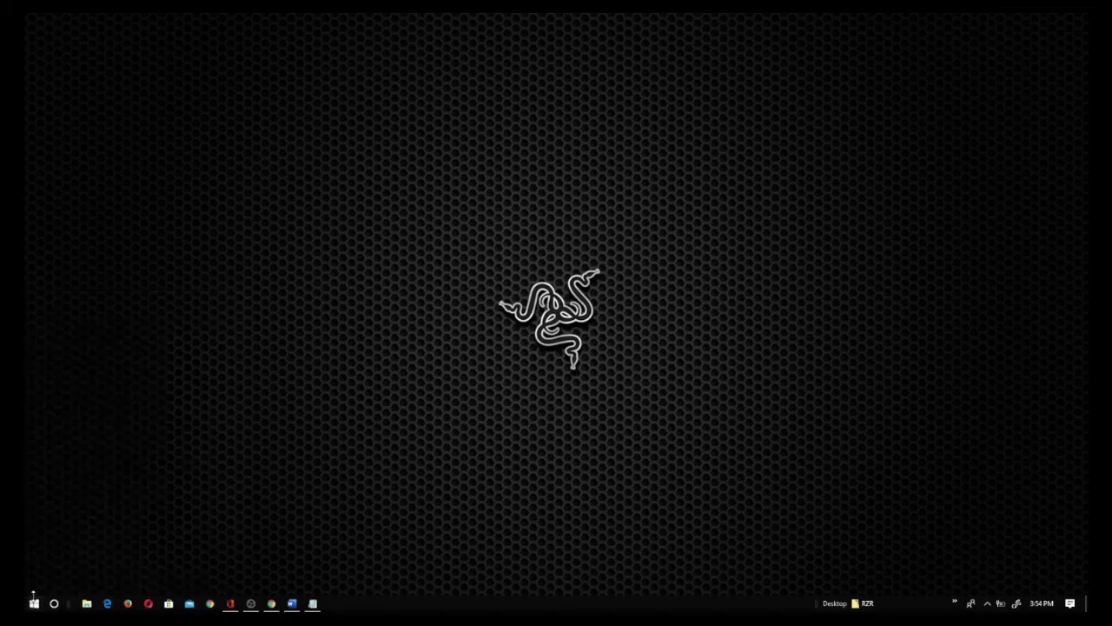
left_click(36, 606)
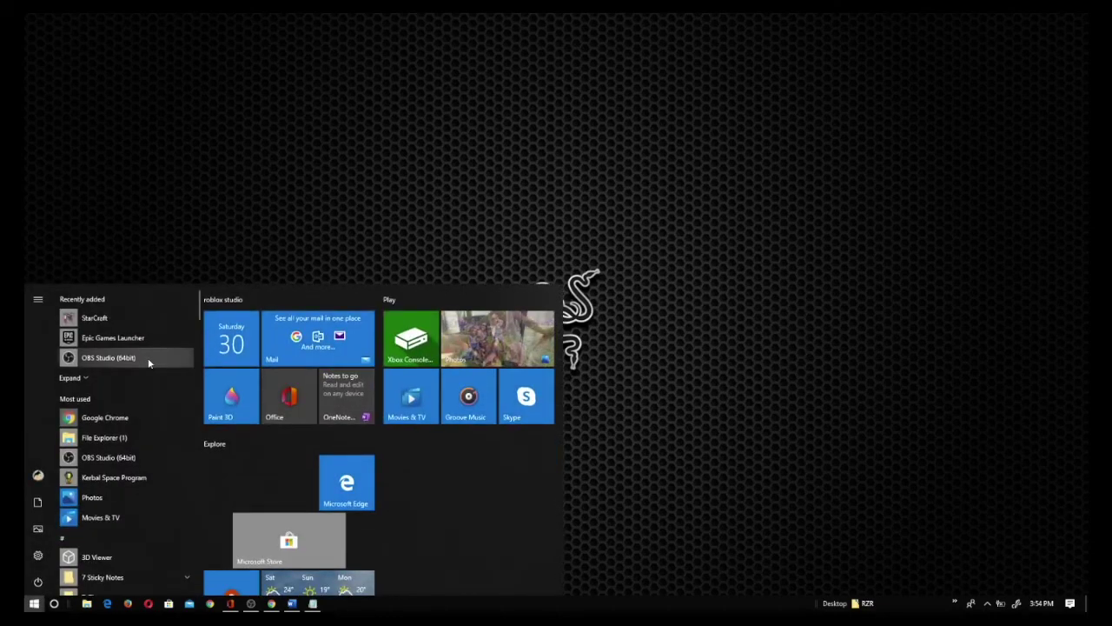
key("Down")
key("Down")
key("Down")
key("Down")
key("Down")
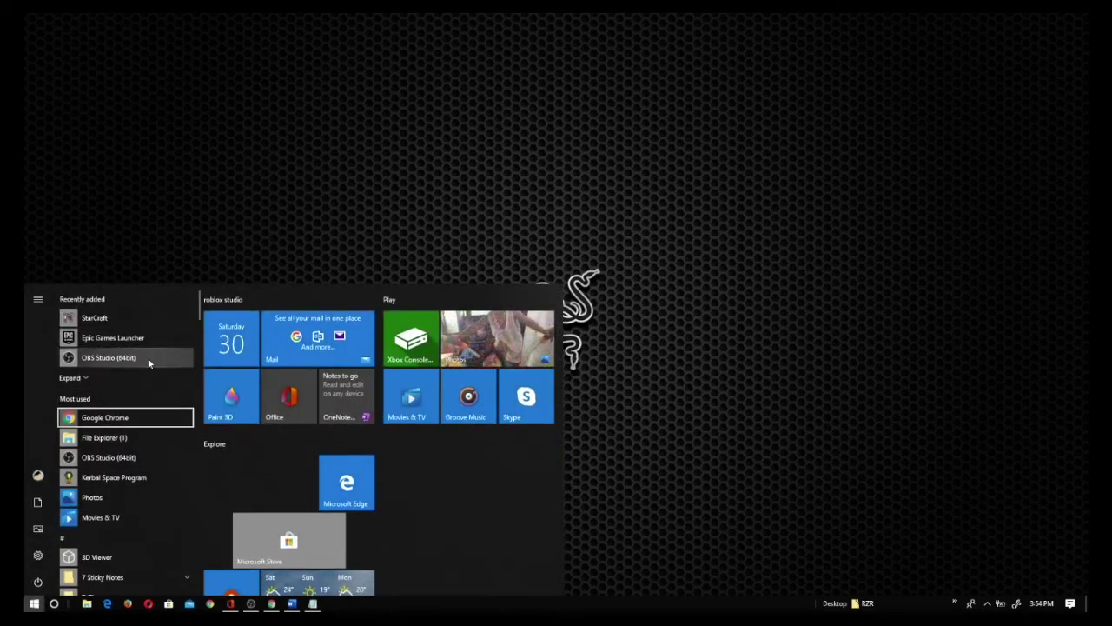
key("Page_Down")
key("Page_Down")
key("Page_Down")
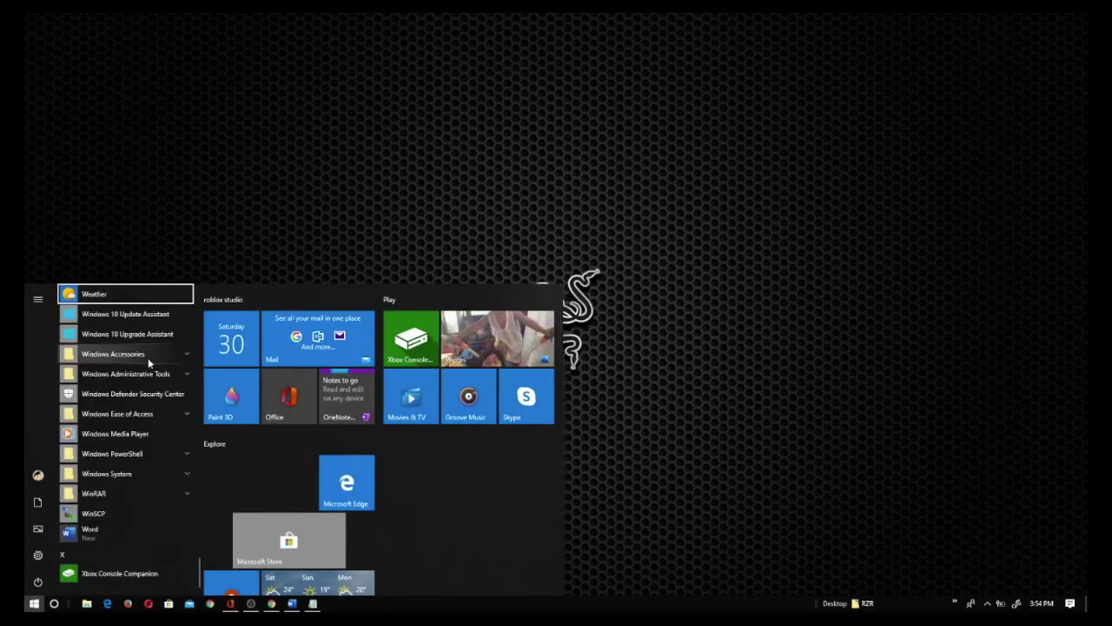
scroll(139, 493, "down", 1)
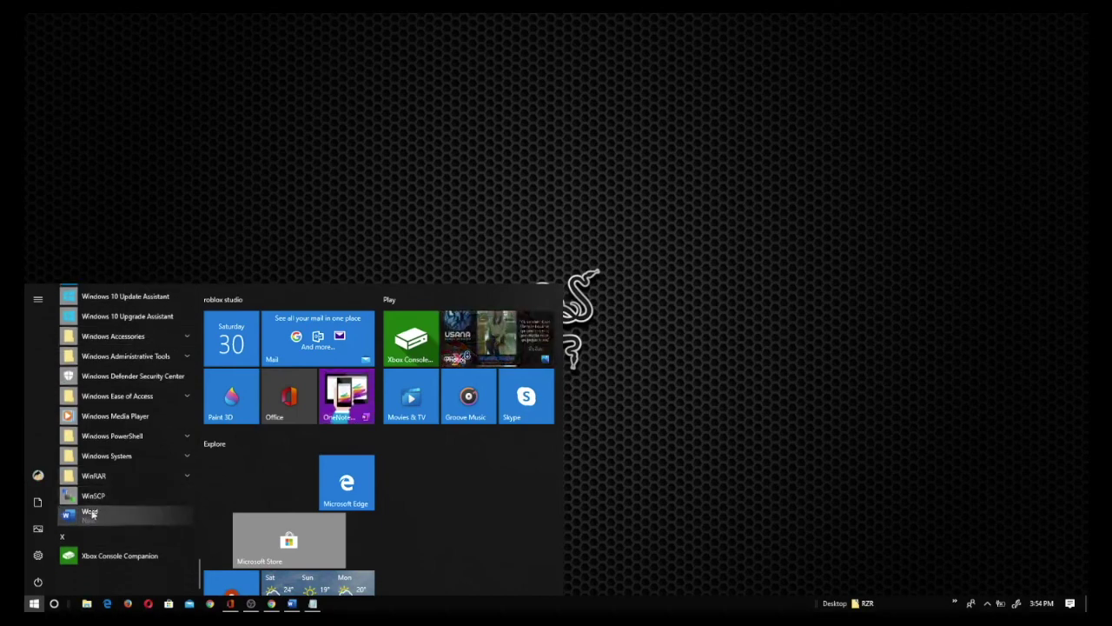
left_click(757, 391)
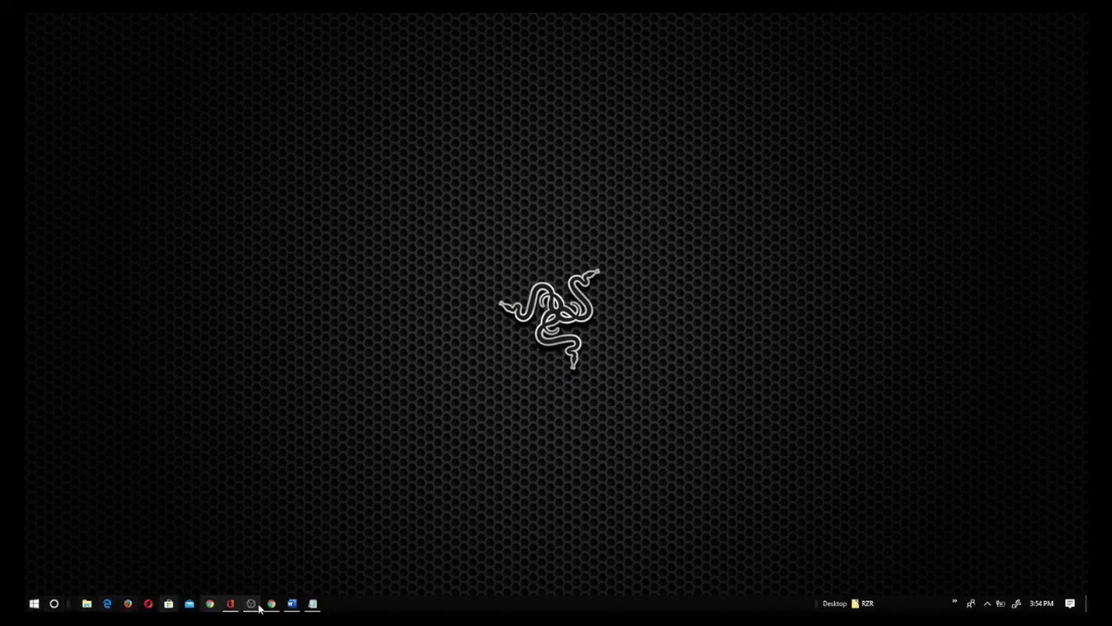
Step: Restore Keyboard-shortcuts.docx from the taskbar and scroll briefly through it
left_click(291, 605)
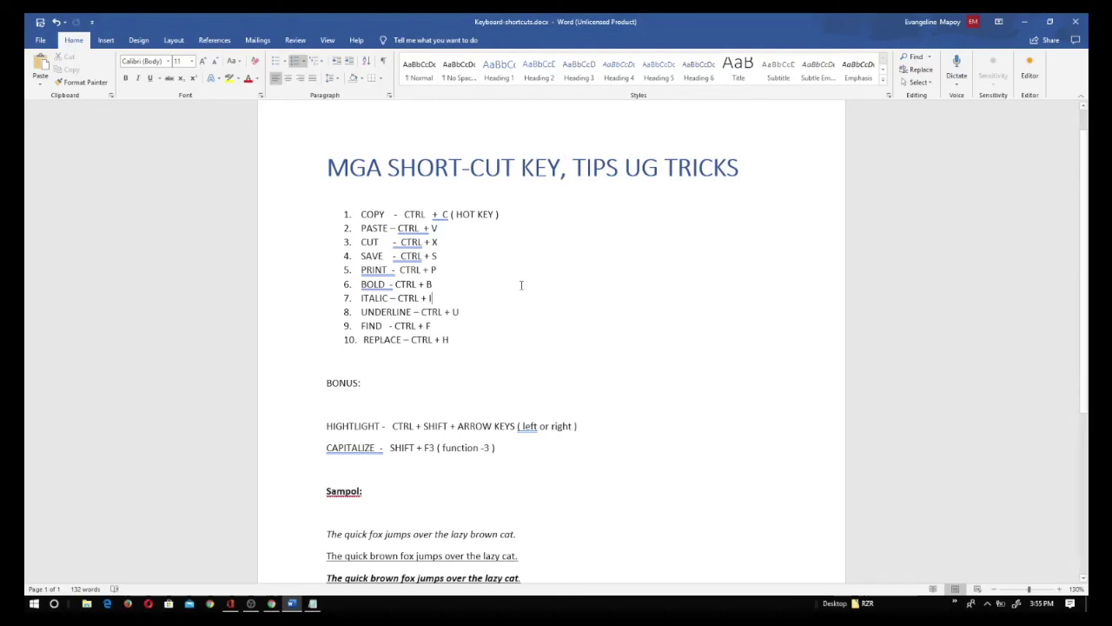
scroll(574, 310, "down", 3)
scroll(544, 330, "up", 4)
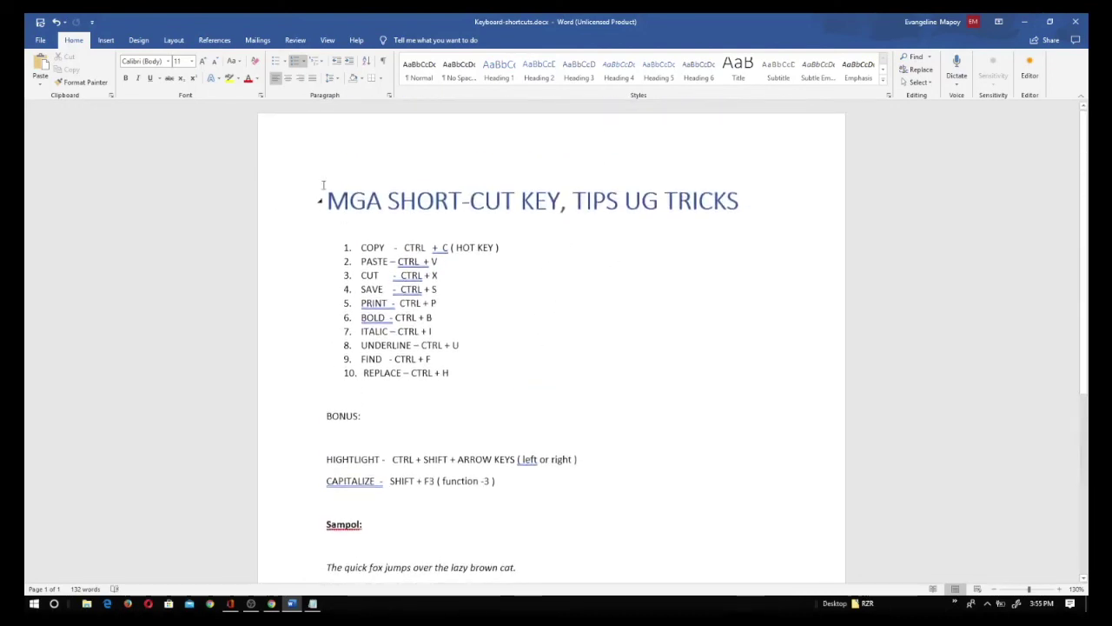